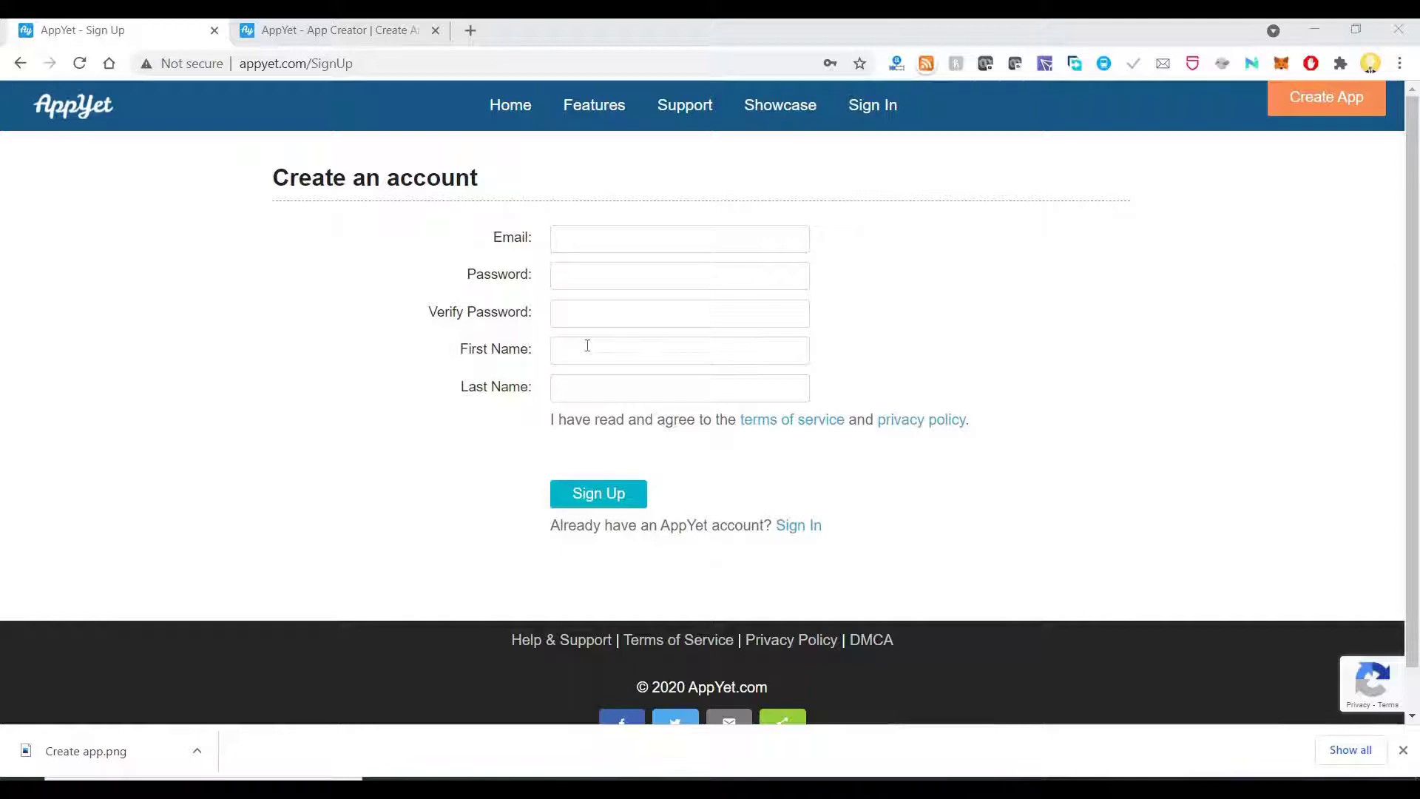
Start a new Android application with the name MRKNOW App and the package name com.mrknow.app.
left_click(343, 32)
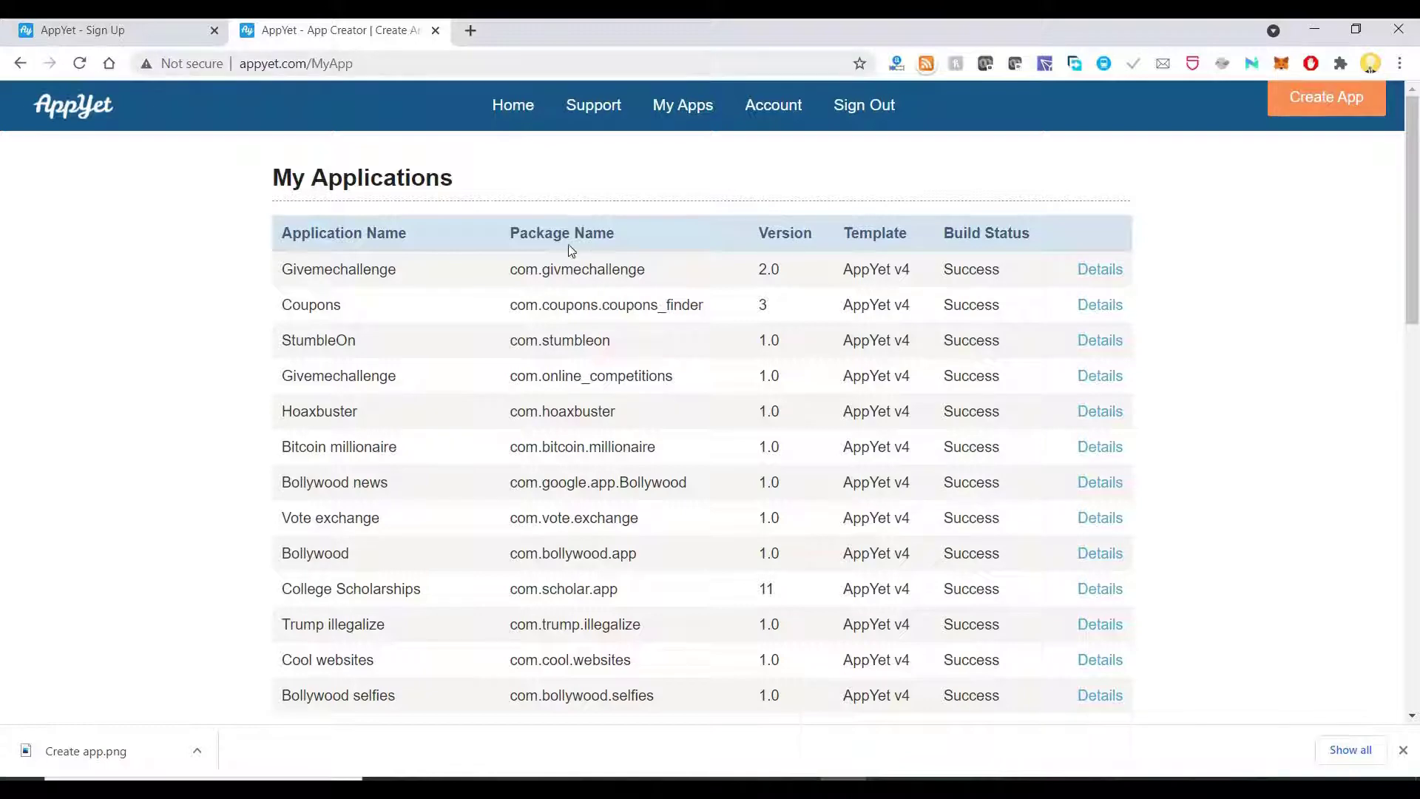
scroll(1418, 368, "down", 13)
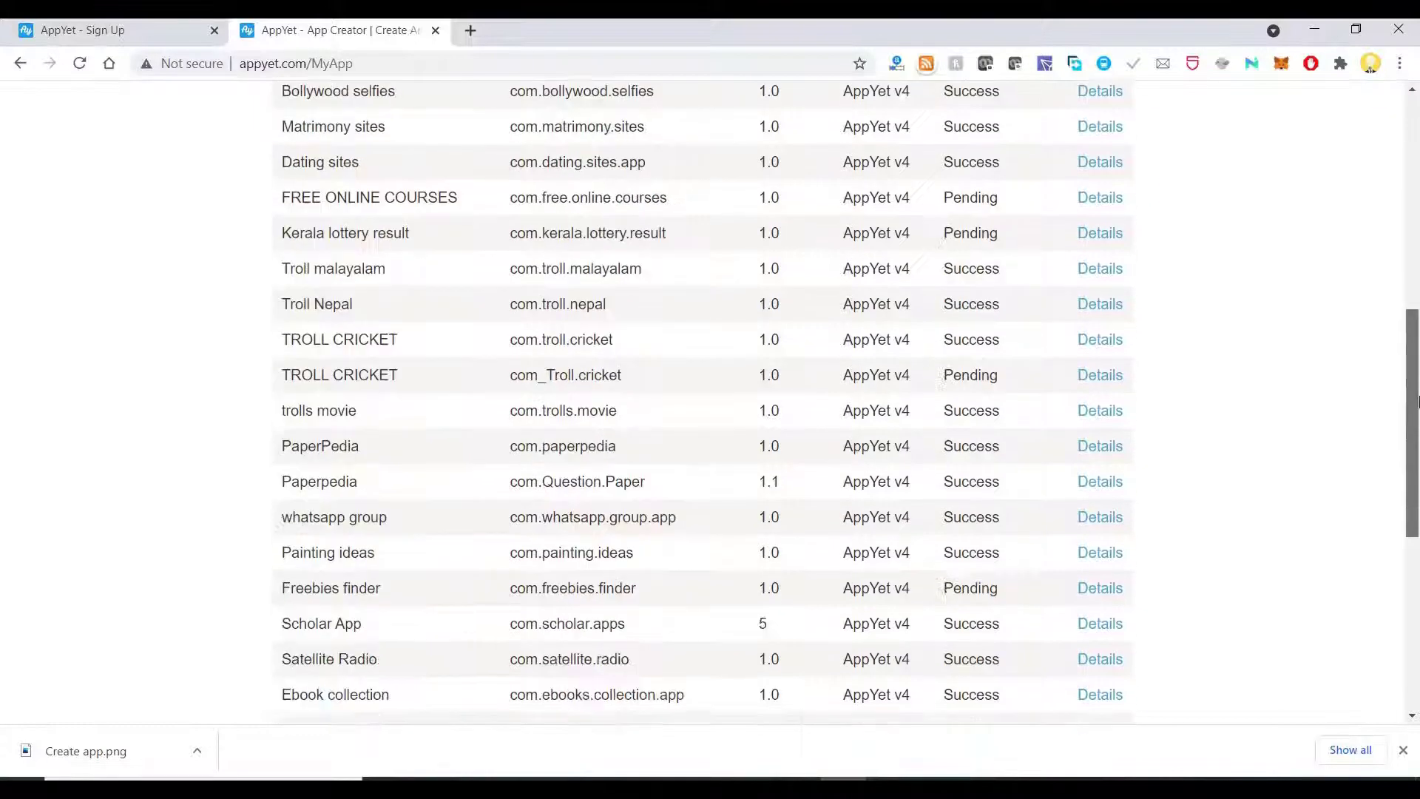
scroll(1225, 147, "up", 12)
scroll(1225, 147, "up", 1)
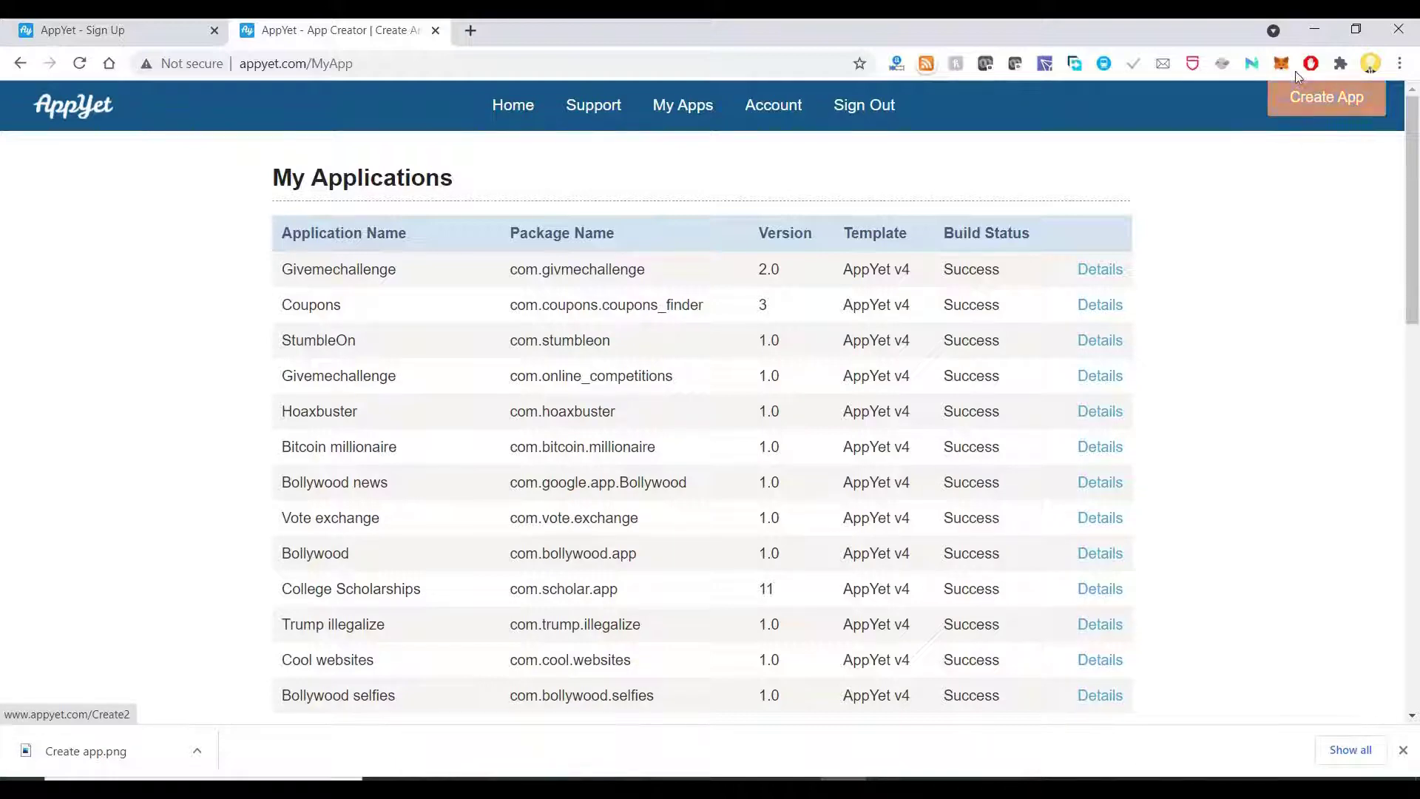
left_click(1297, 99)
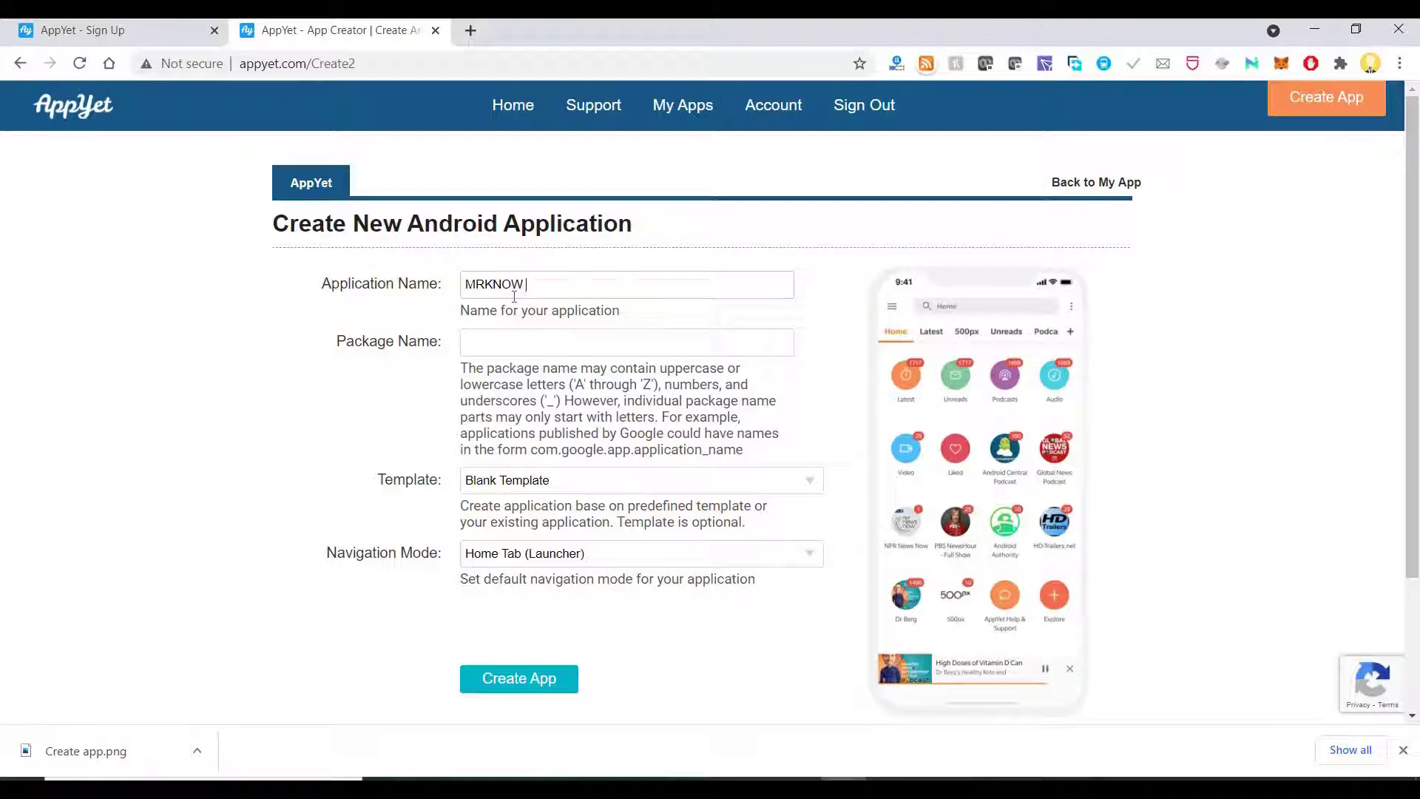
left_click(517, 339)
type("com.mrknow.app")
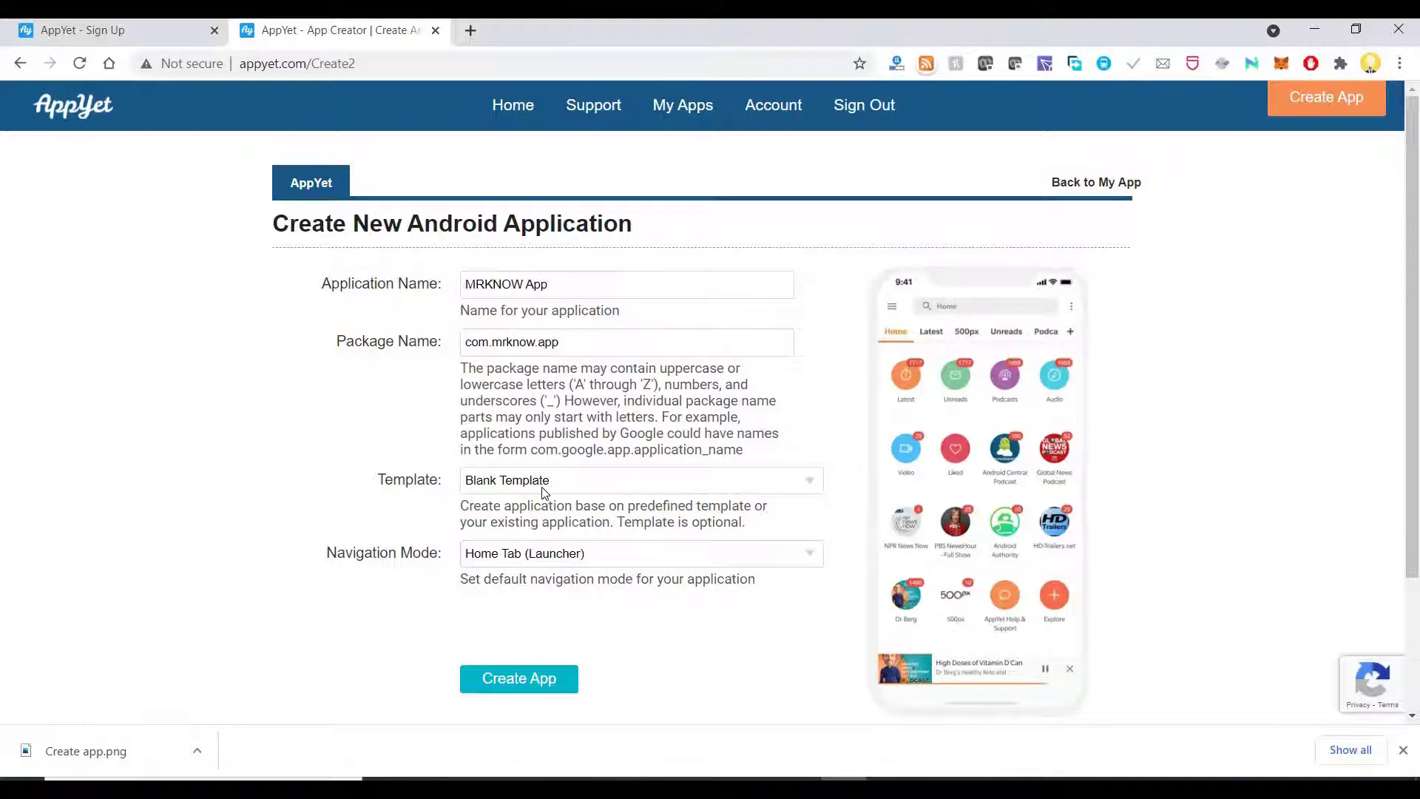
Check the available templates, keep Blank Template with Home Tab (Launcher) navigation, and create the app.
left_click(702, 490)
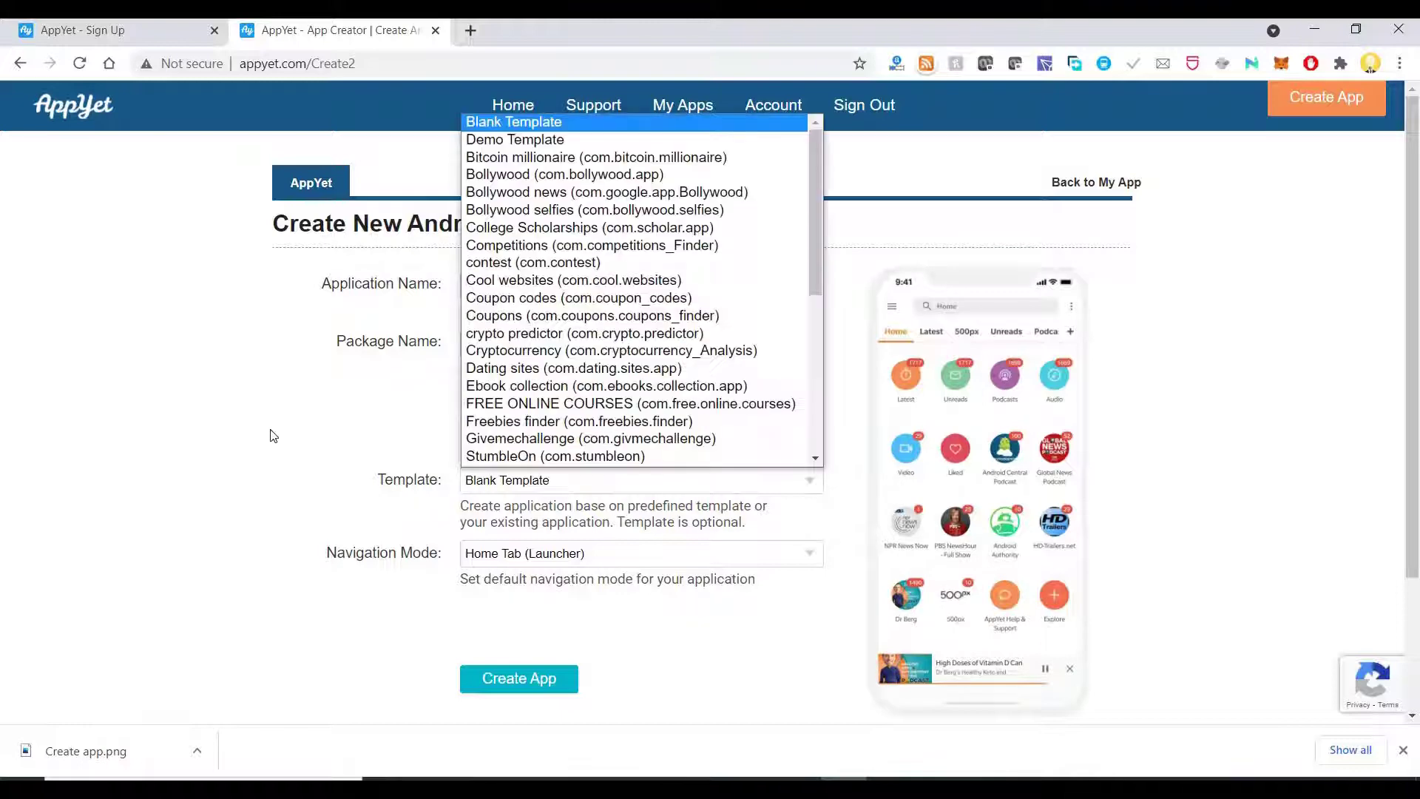
left_click_drag(370, 462, 286, 446)
left_click(471, 489)
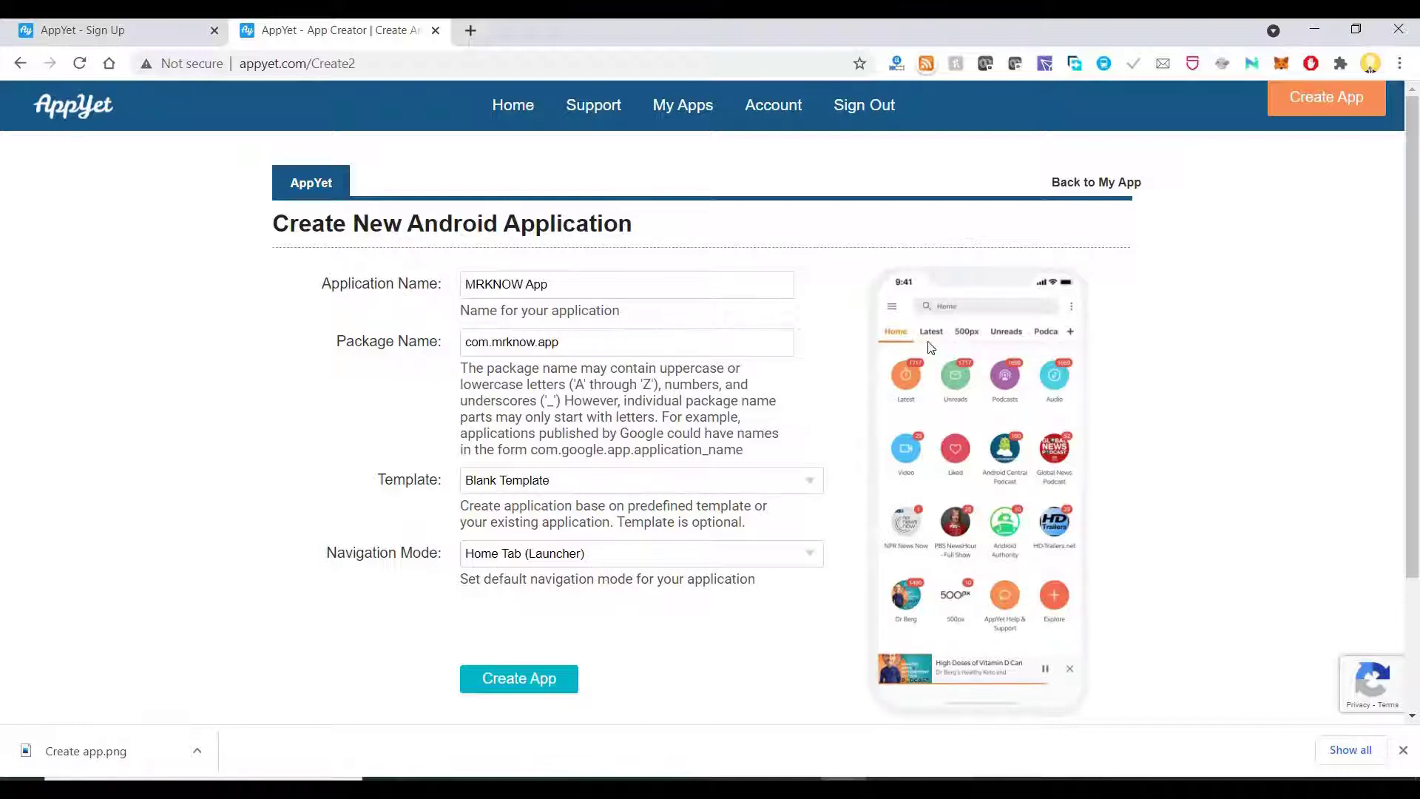
left_click(522, 677)
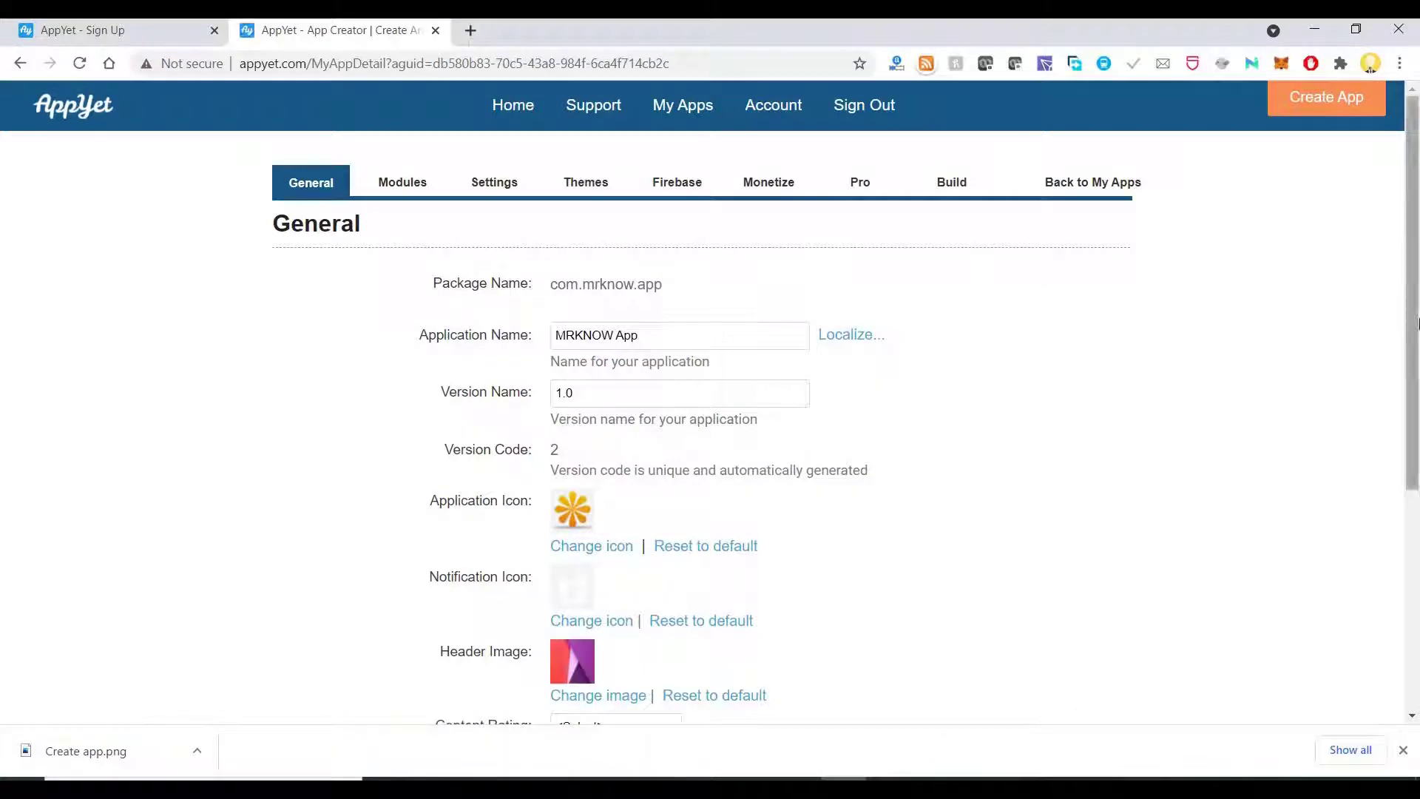
Review the new app's general settings and set its content rating to Everyone.
scroll(1418, 323, "down", 1)
scroll(1418, 324, "down", 2)
scroll(1418, 323, "up", 2)
scroll(1409, 303, "down", 3)
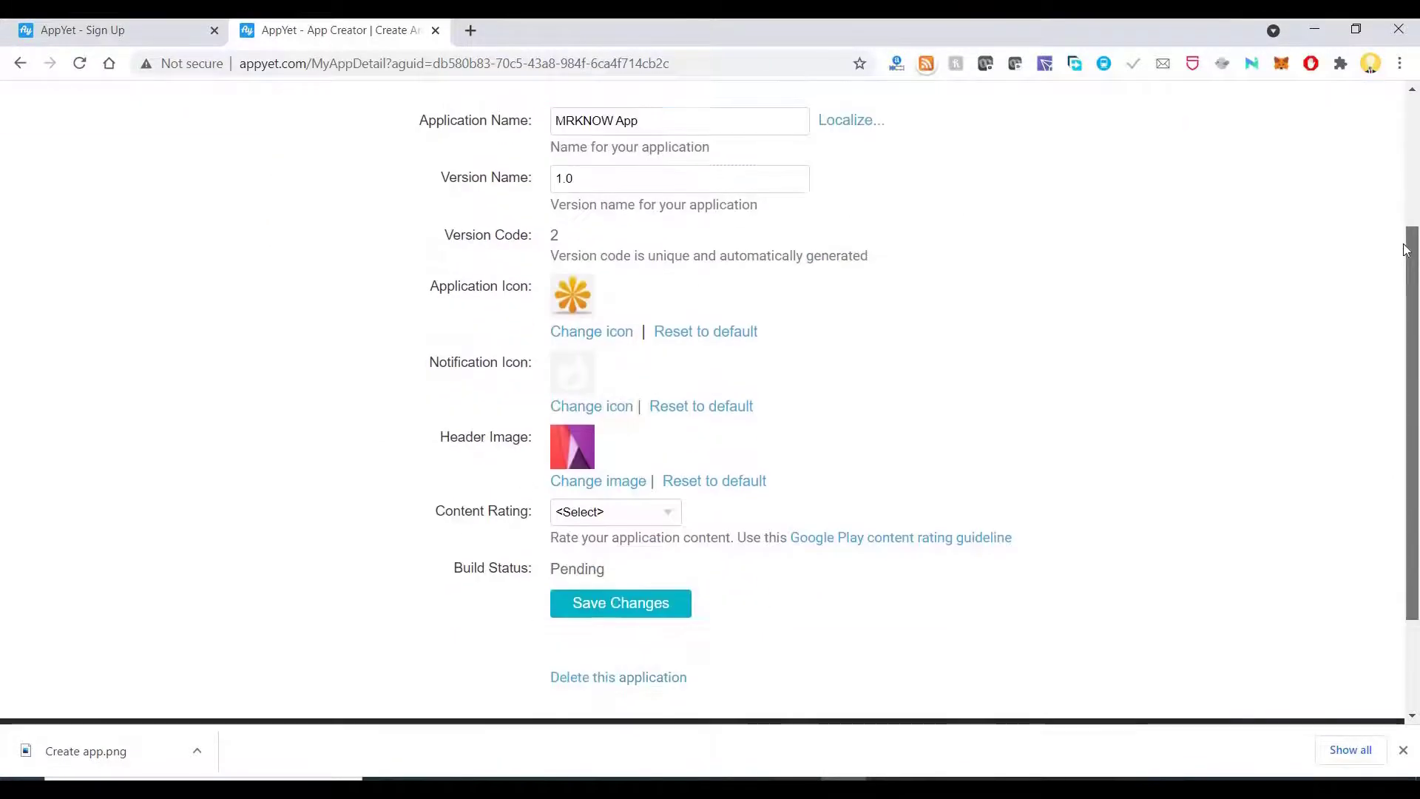
scroll(719, 365, "up", 3)
scroll(697, 469, "down", 1)
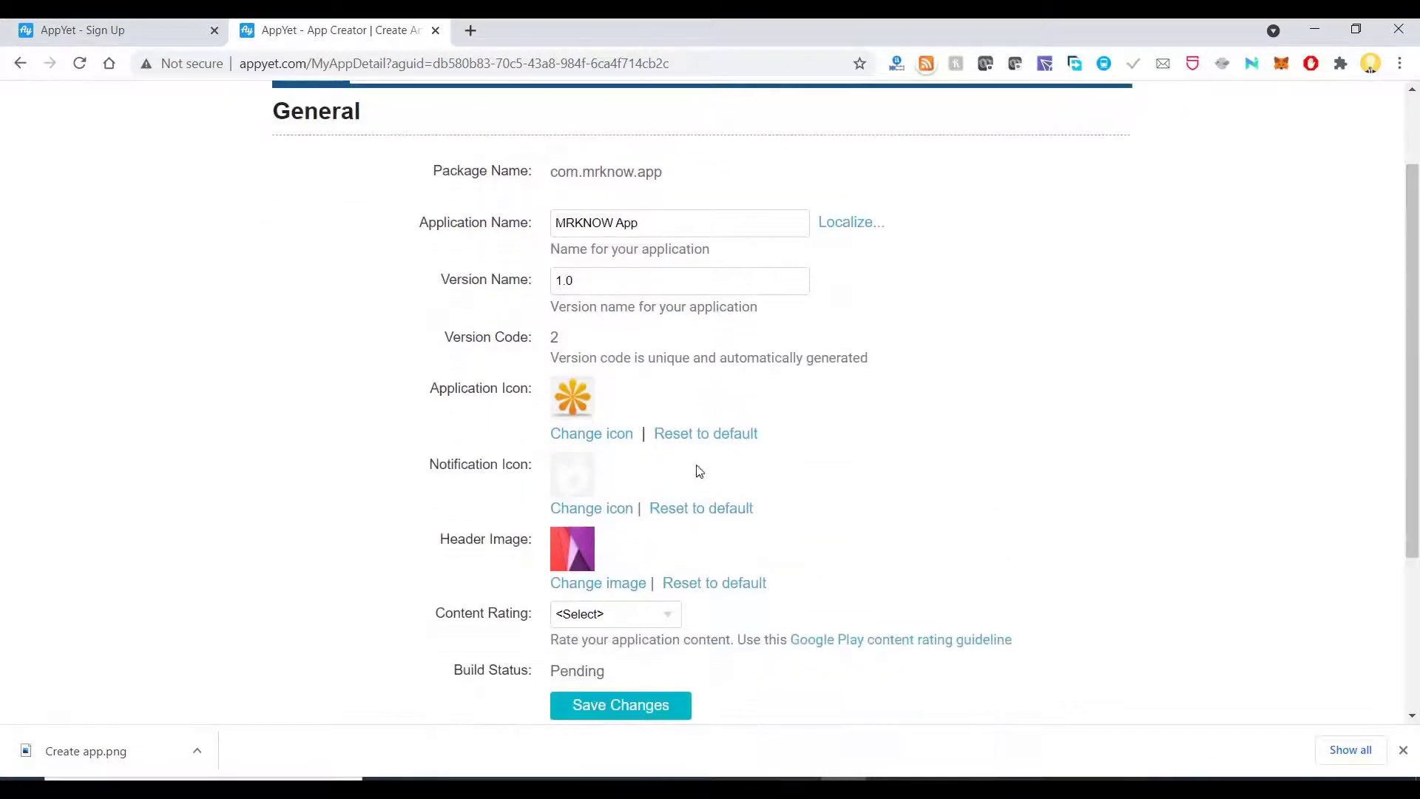
left_click(624, 622)
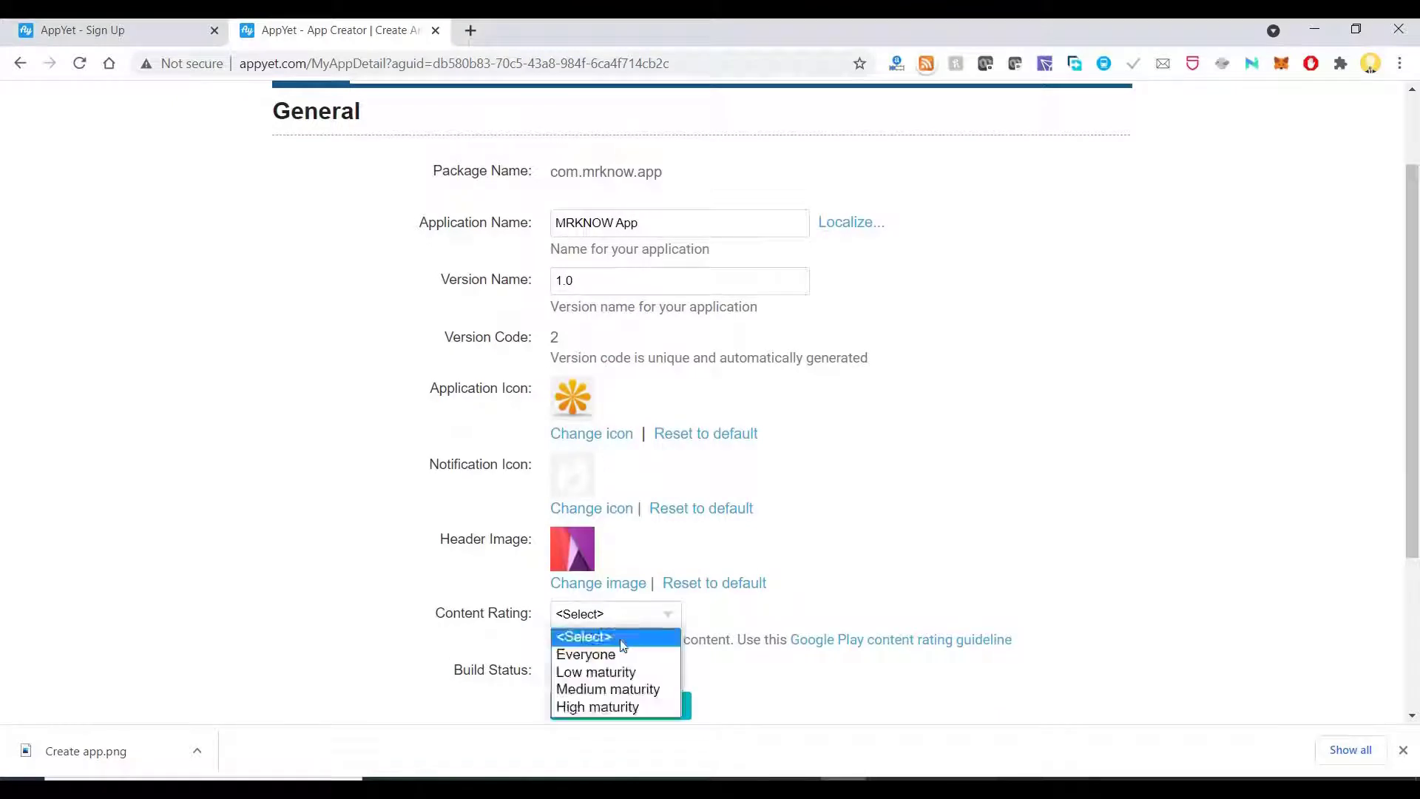
key("Return")
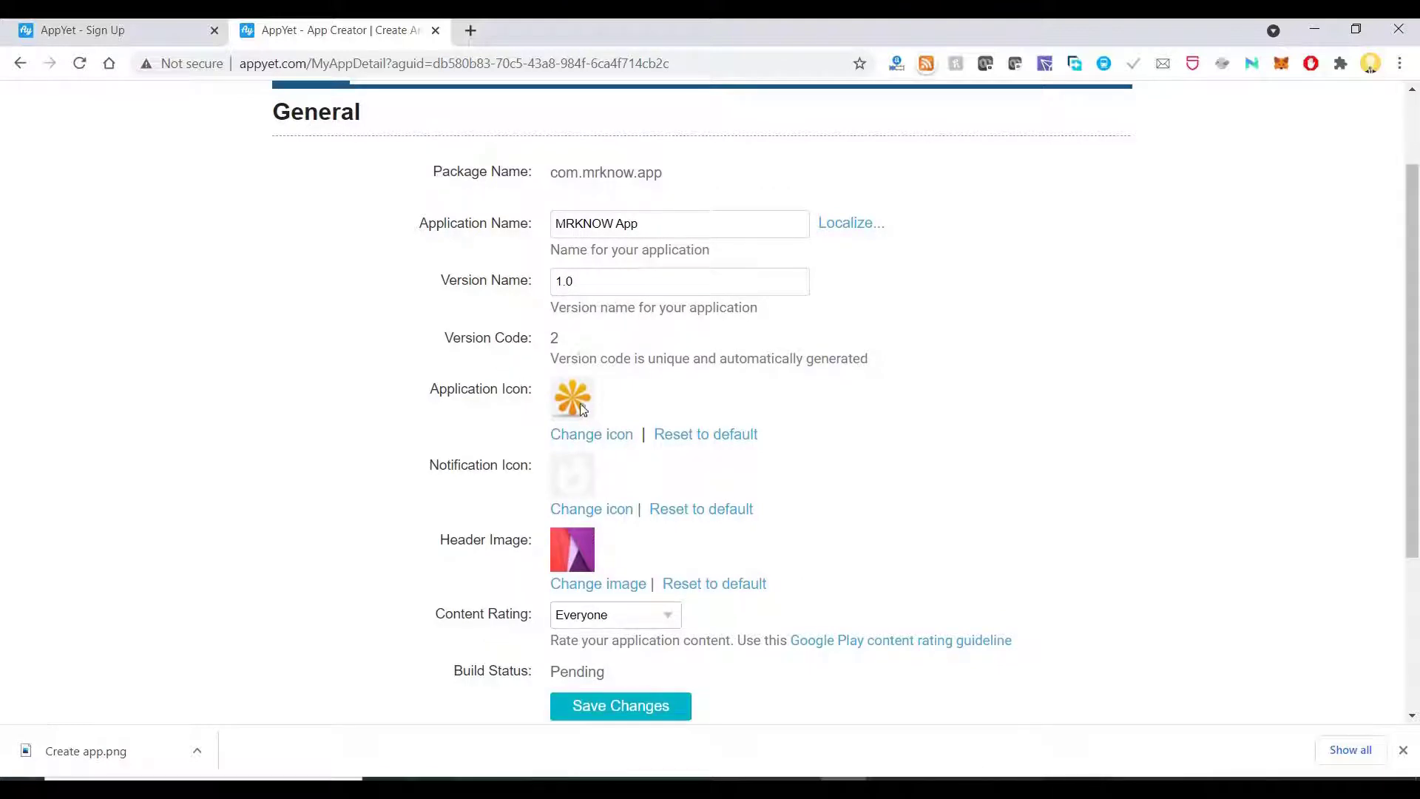
Try to replace the application icon with the appicon-3 file from the desktop App folder.
left_click(601, 437)
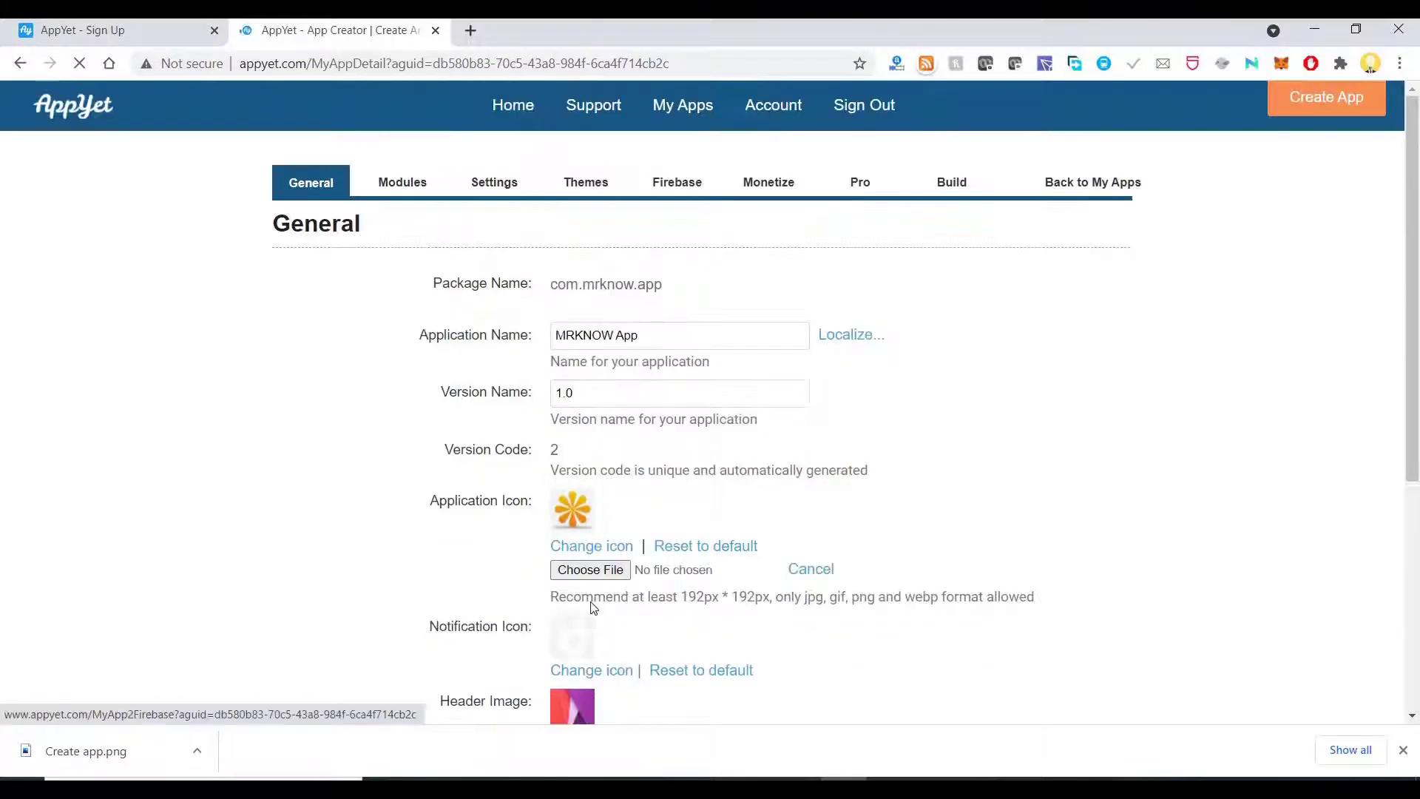
left_click(608, 573)
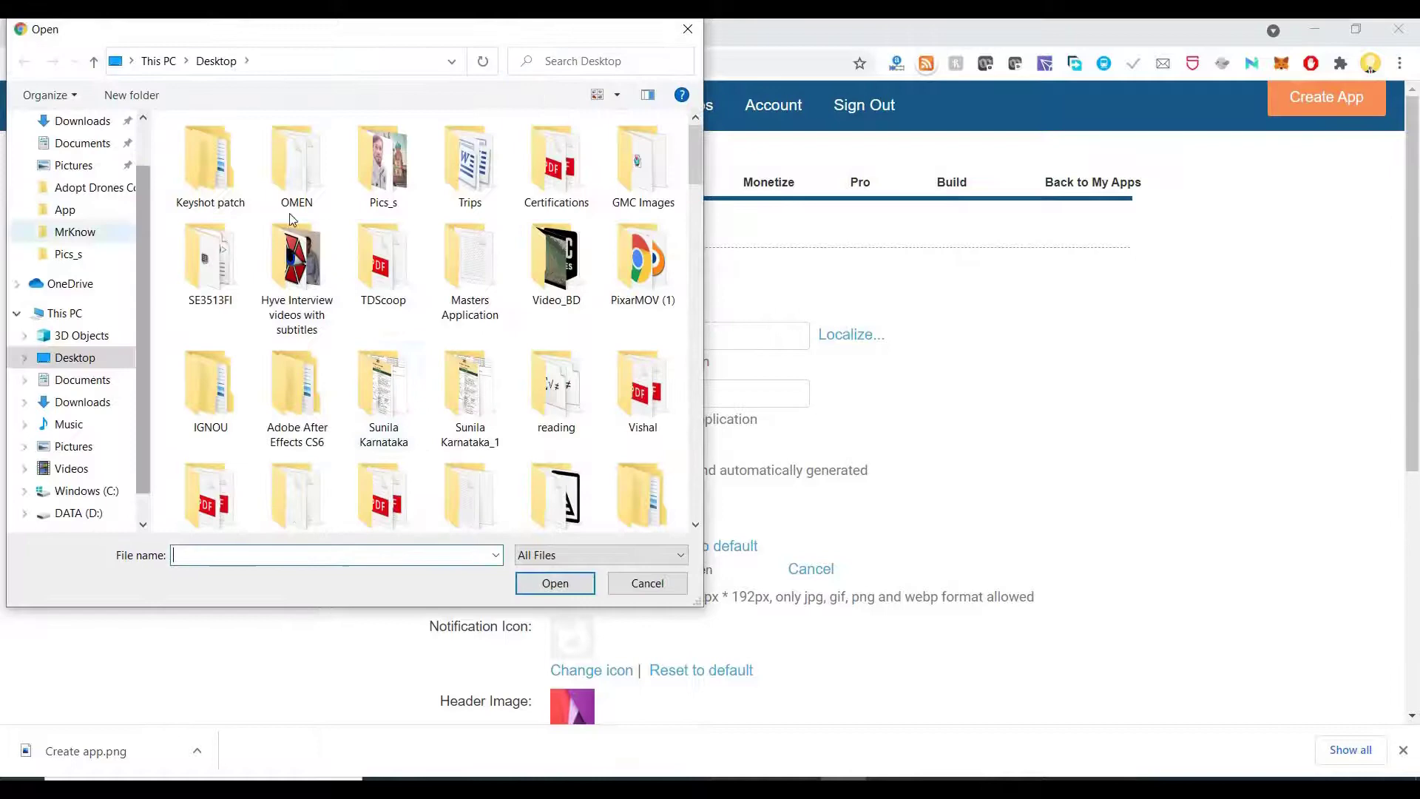
left_click(65, 209)
left_click(215, 169)
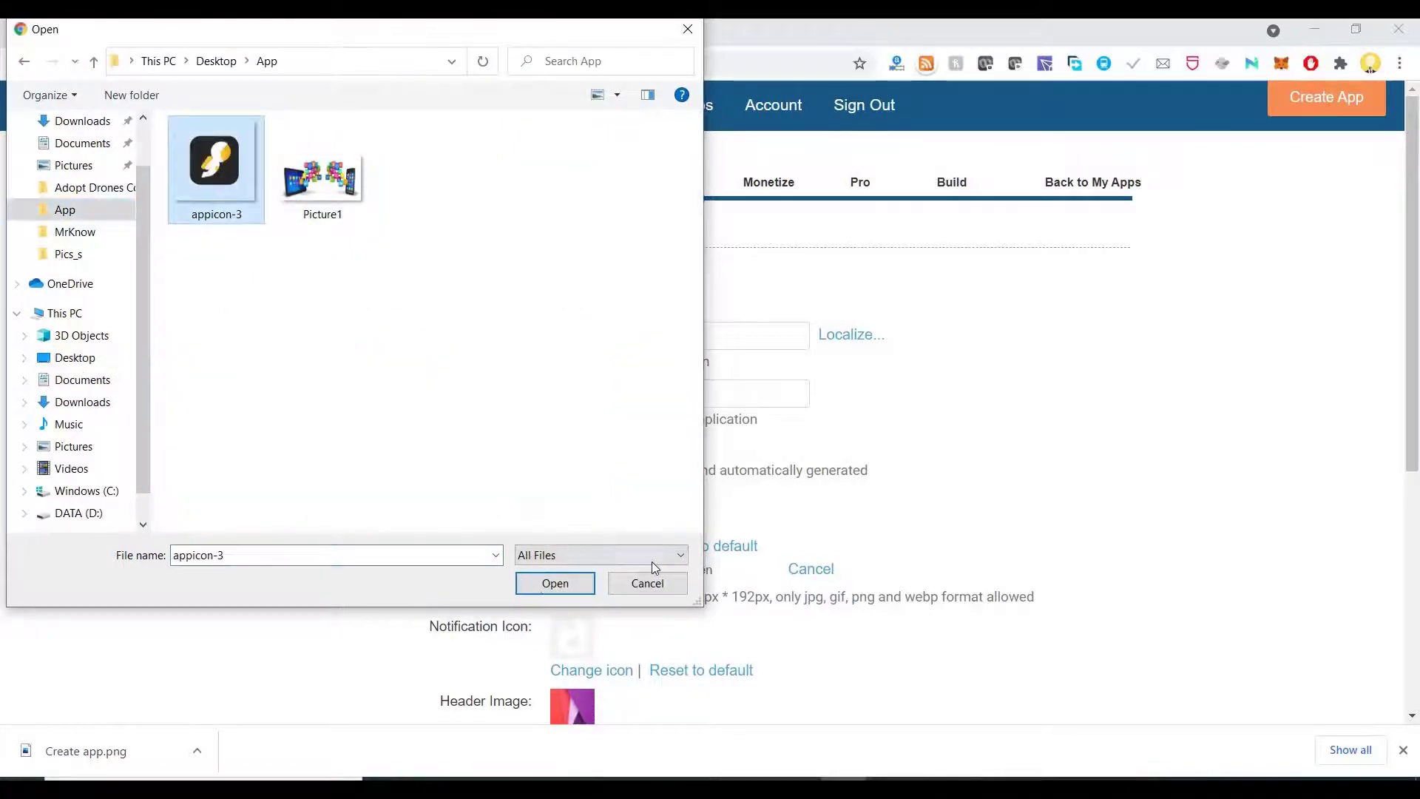
key("Return")
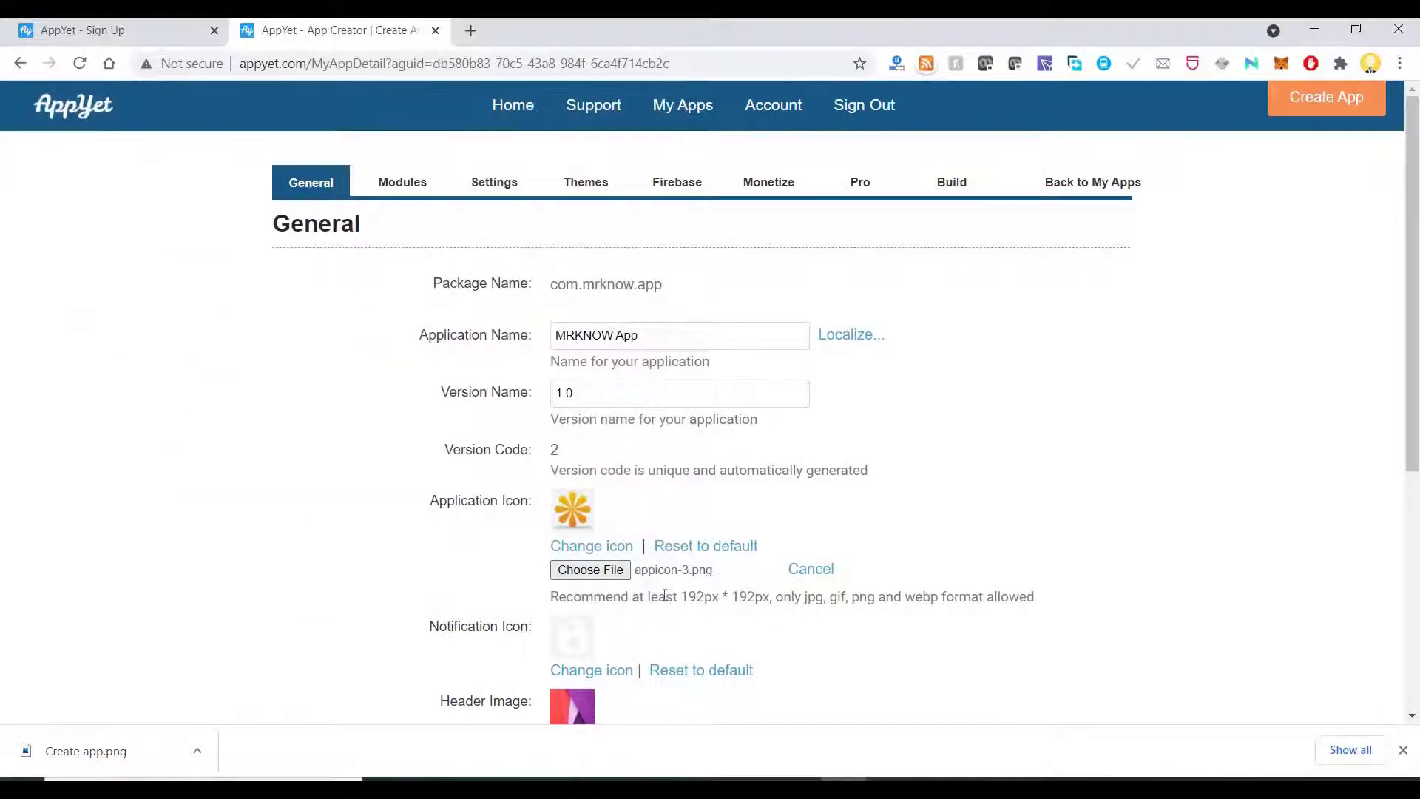
Replace the header image with the Picture1 file from the desktop App folder and save the general settings.
scroll(566, 588, "down", 1)
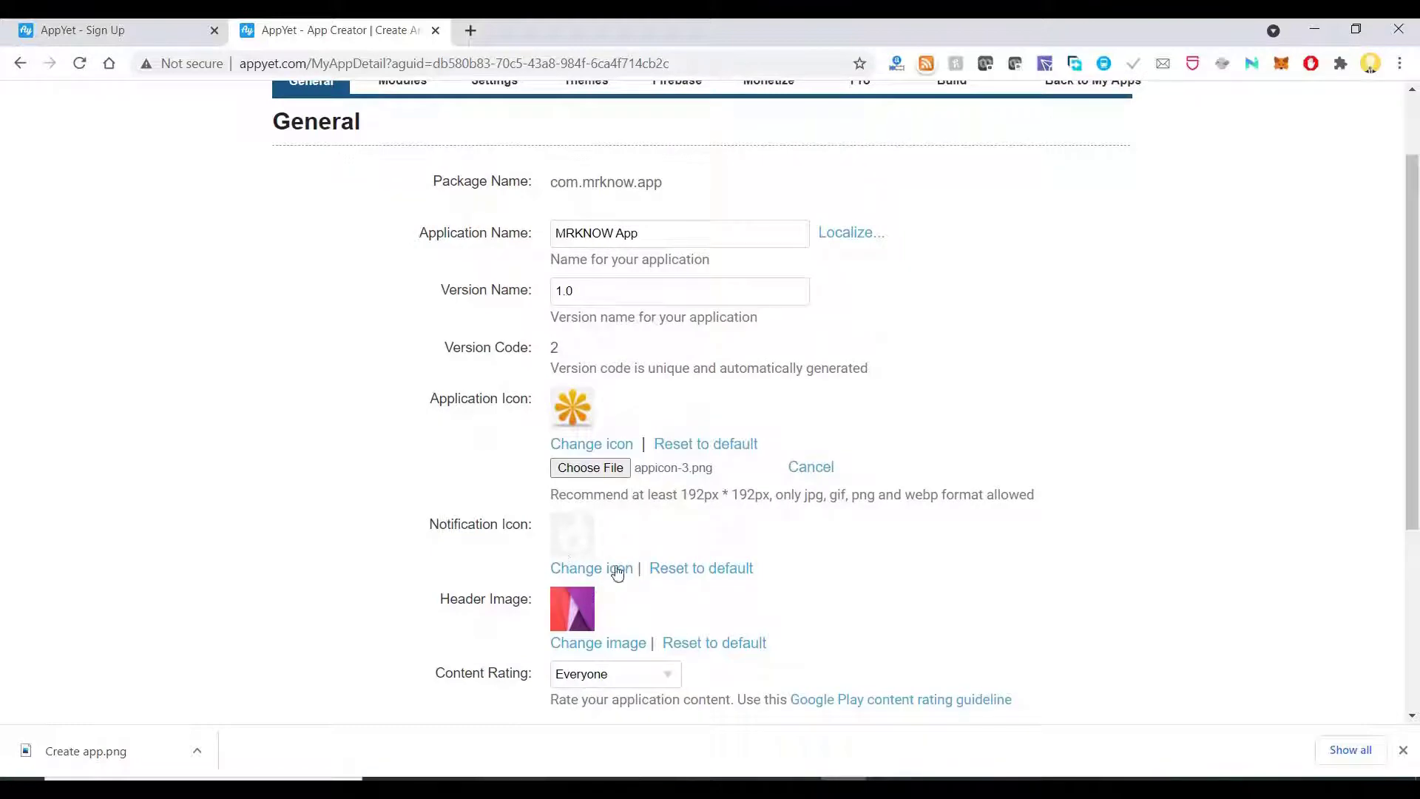
scroll(569, 529, "down", 1)
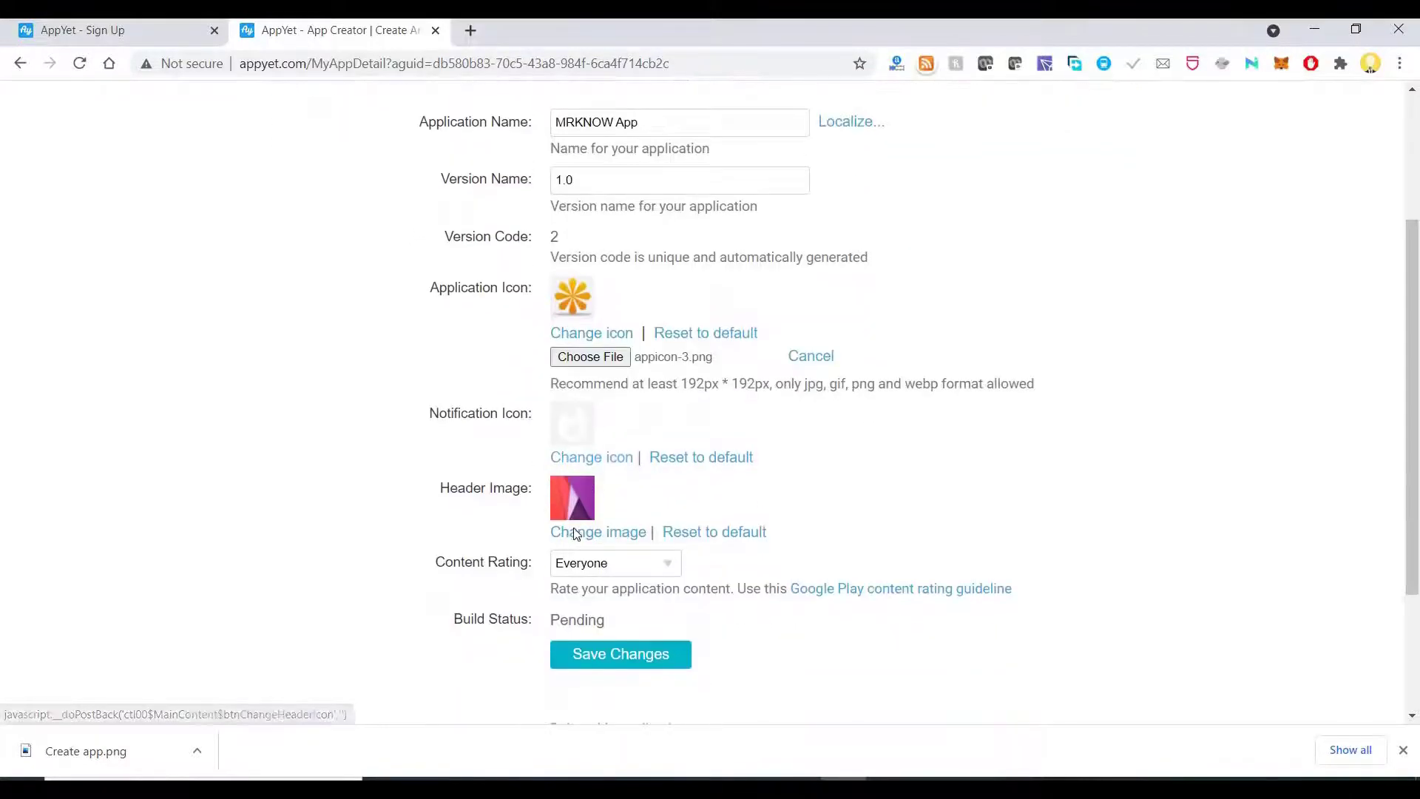
left_click(576, 535)
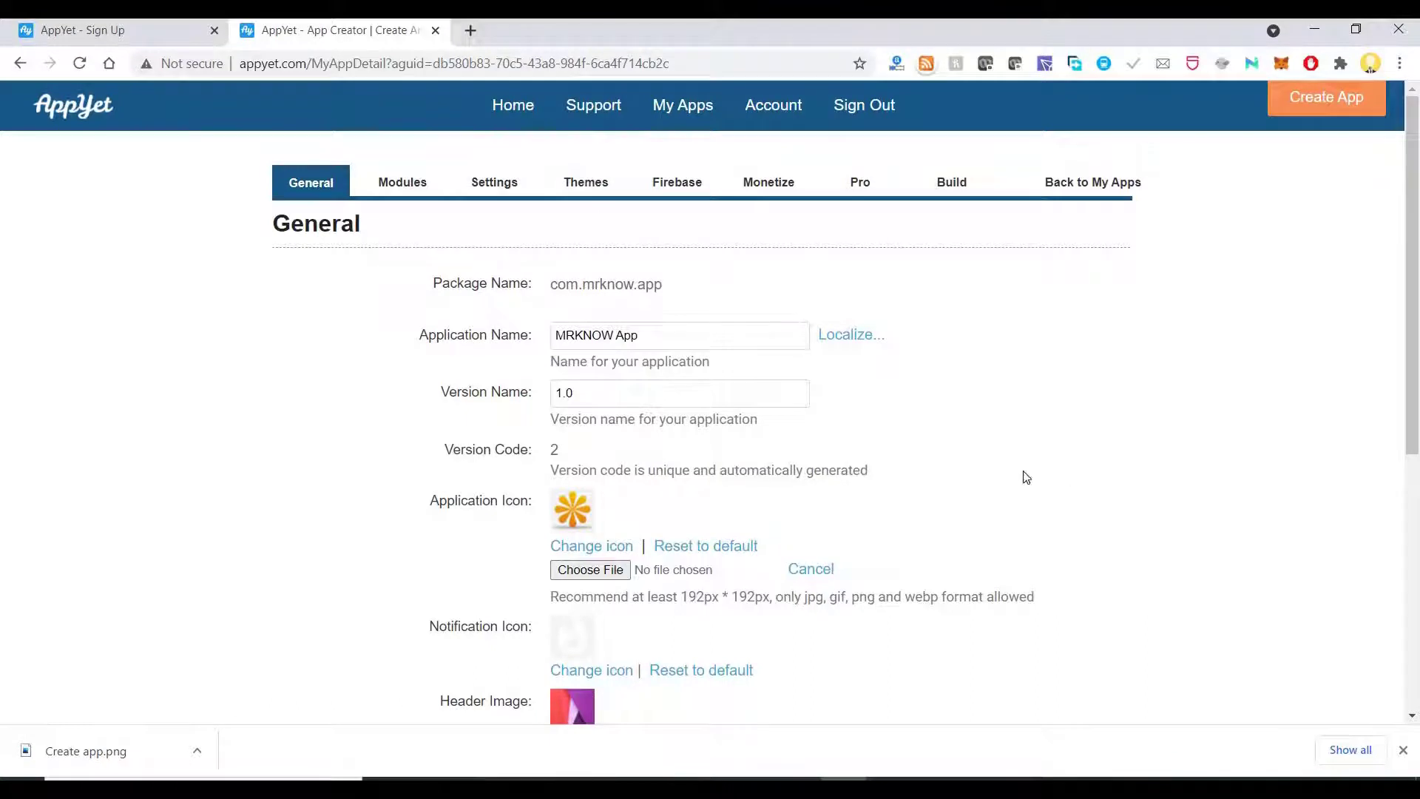
scroll(1071, 476, "down", 2)
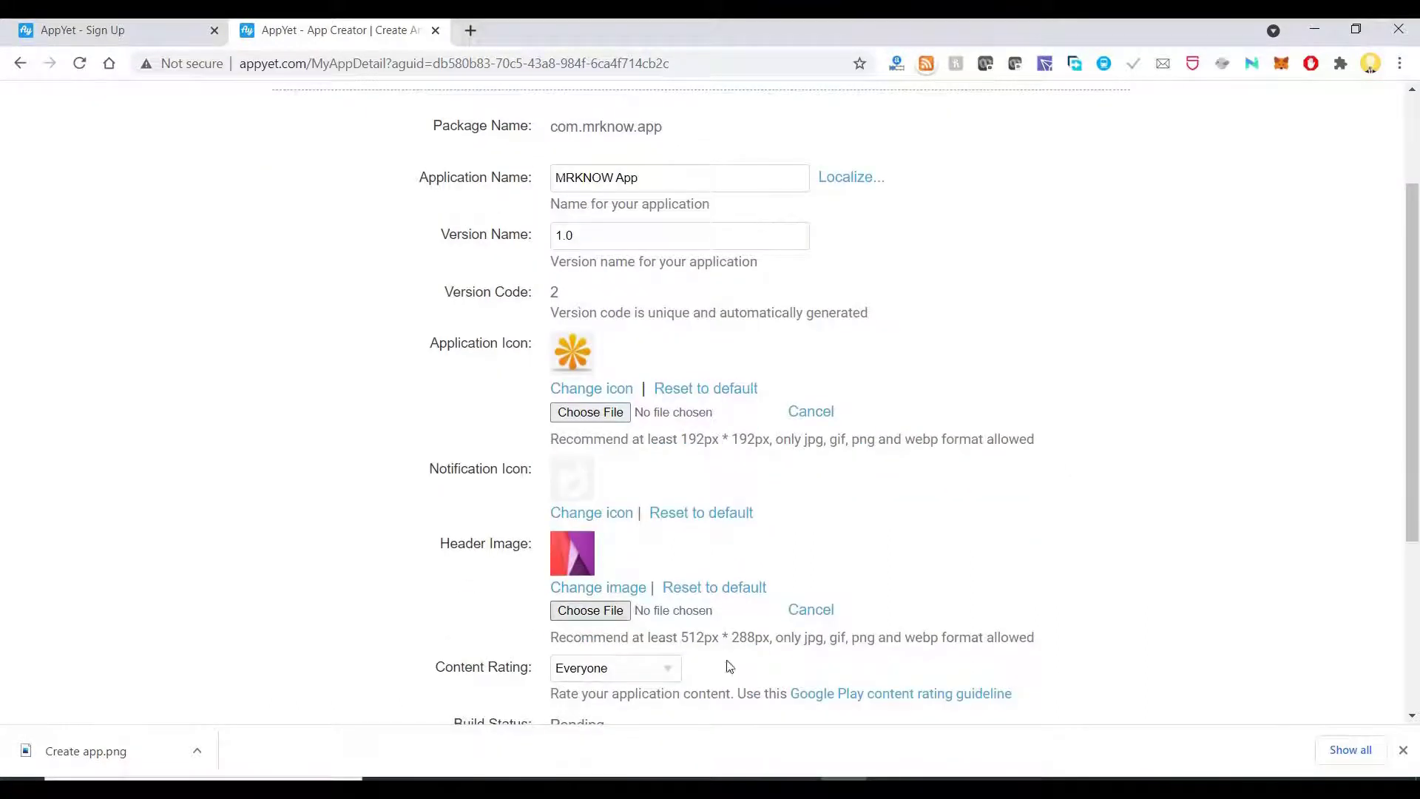
left_click(615, 612)
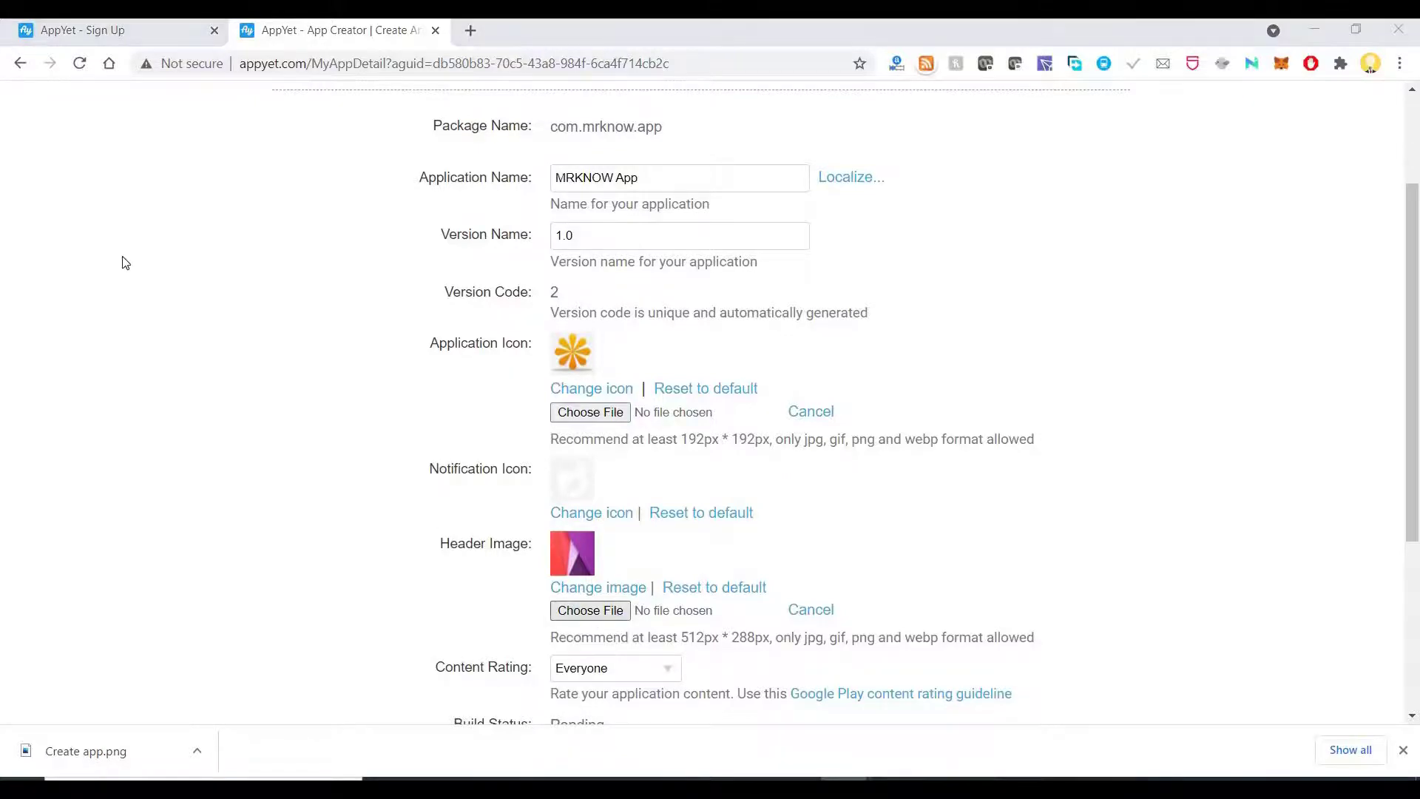
left_click(357, 208)
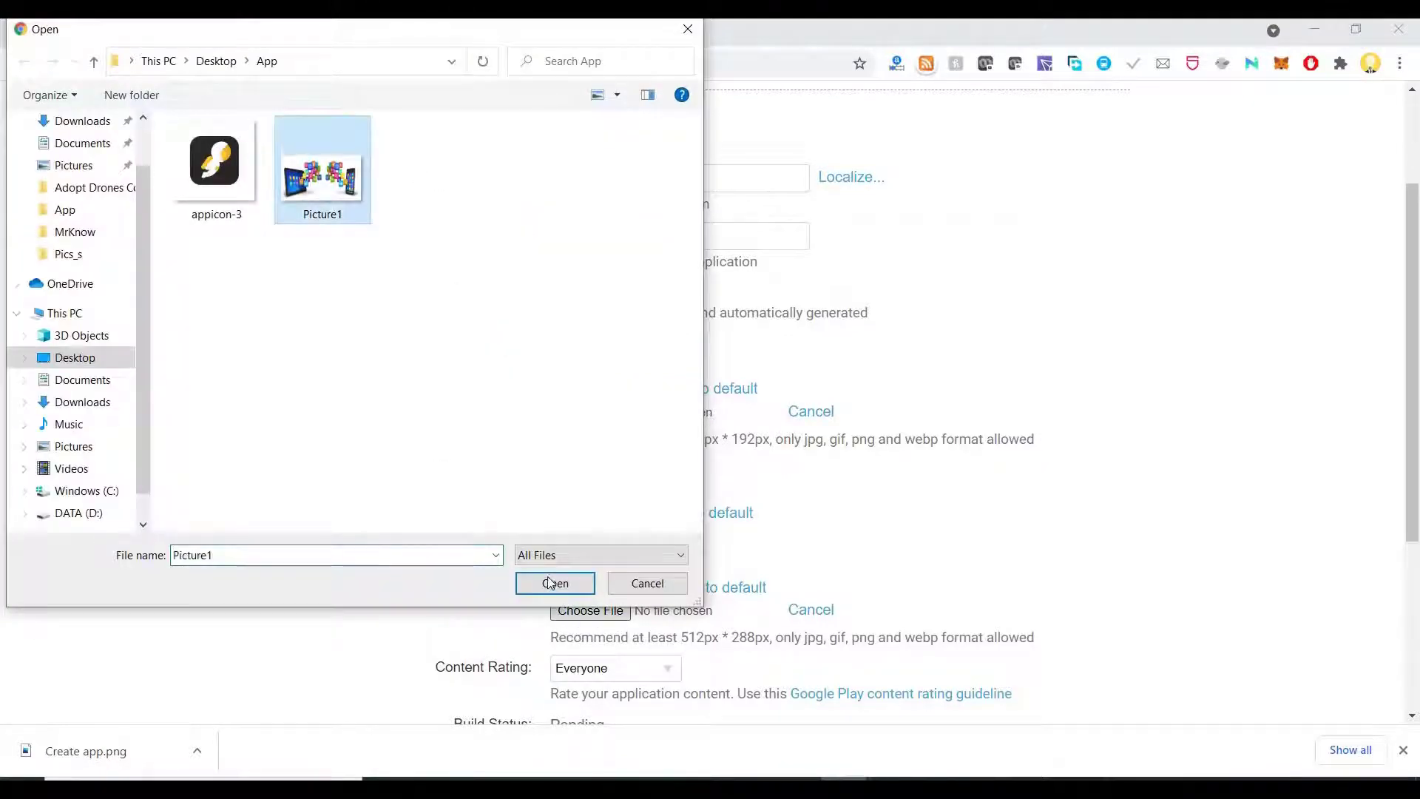
key("Return")
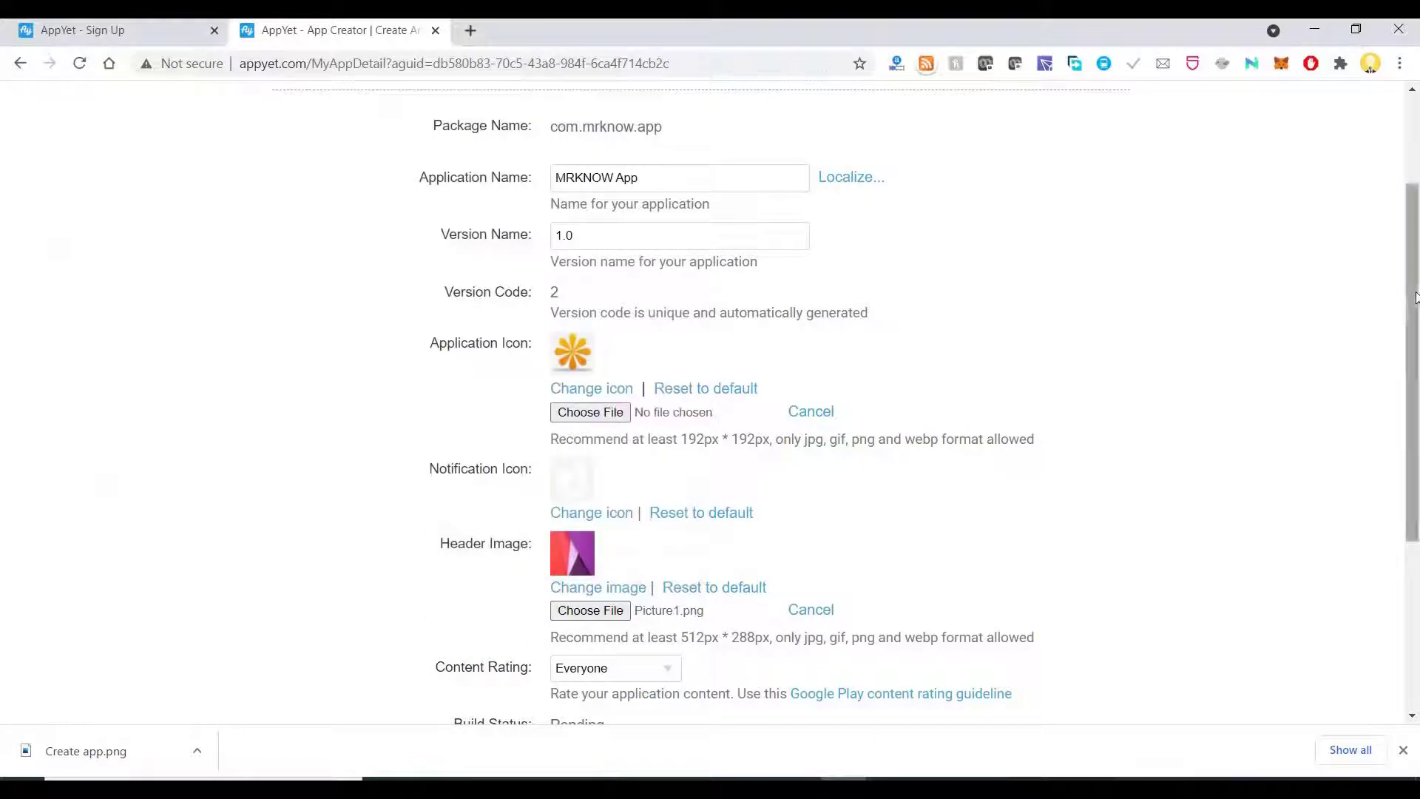
scroll(644, 469, "down", 4)
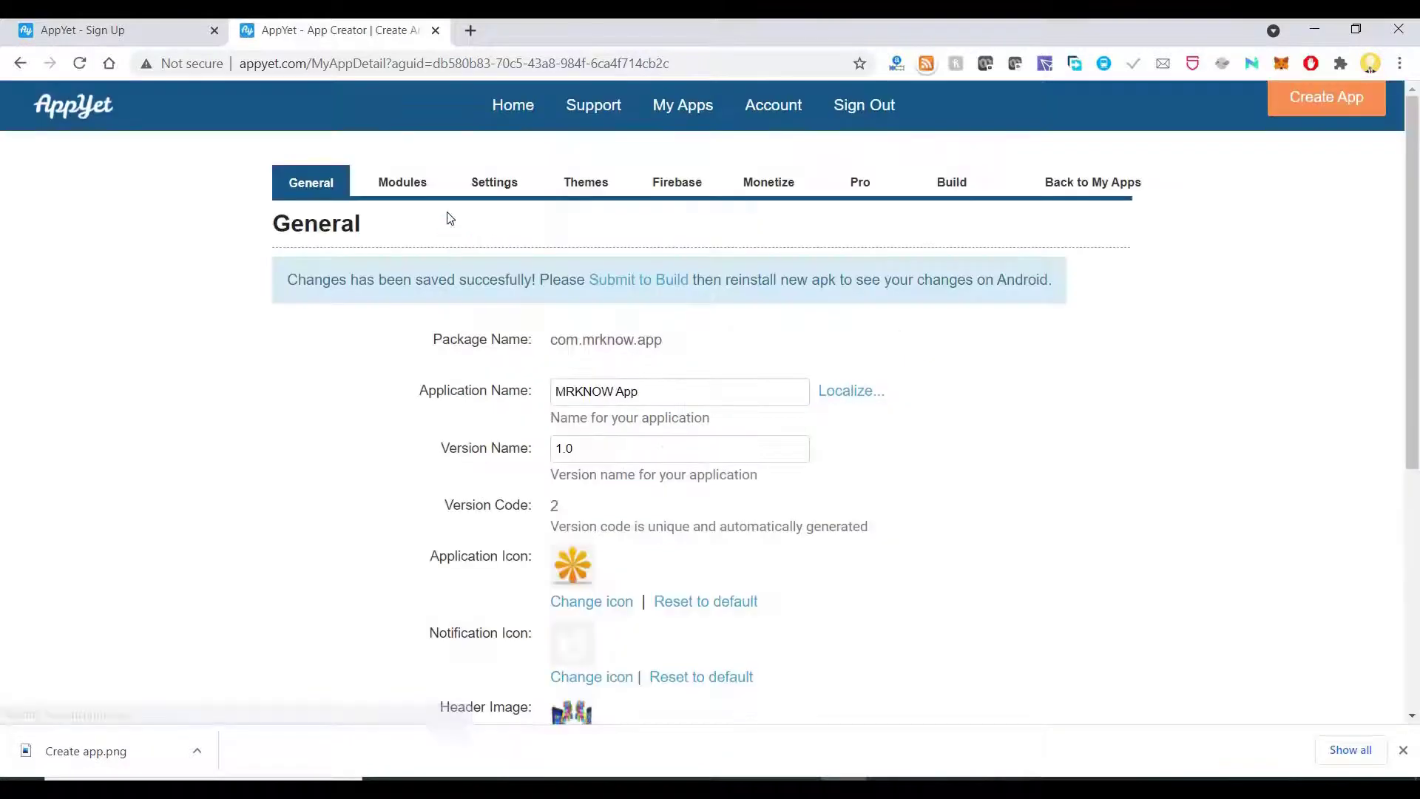
Examine the app's module list, the new module types on offer and the Home module's detail settings.
left_click(419, 190)
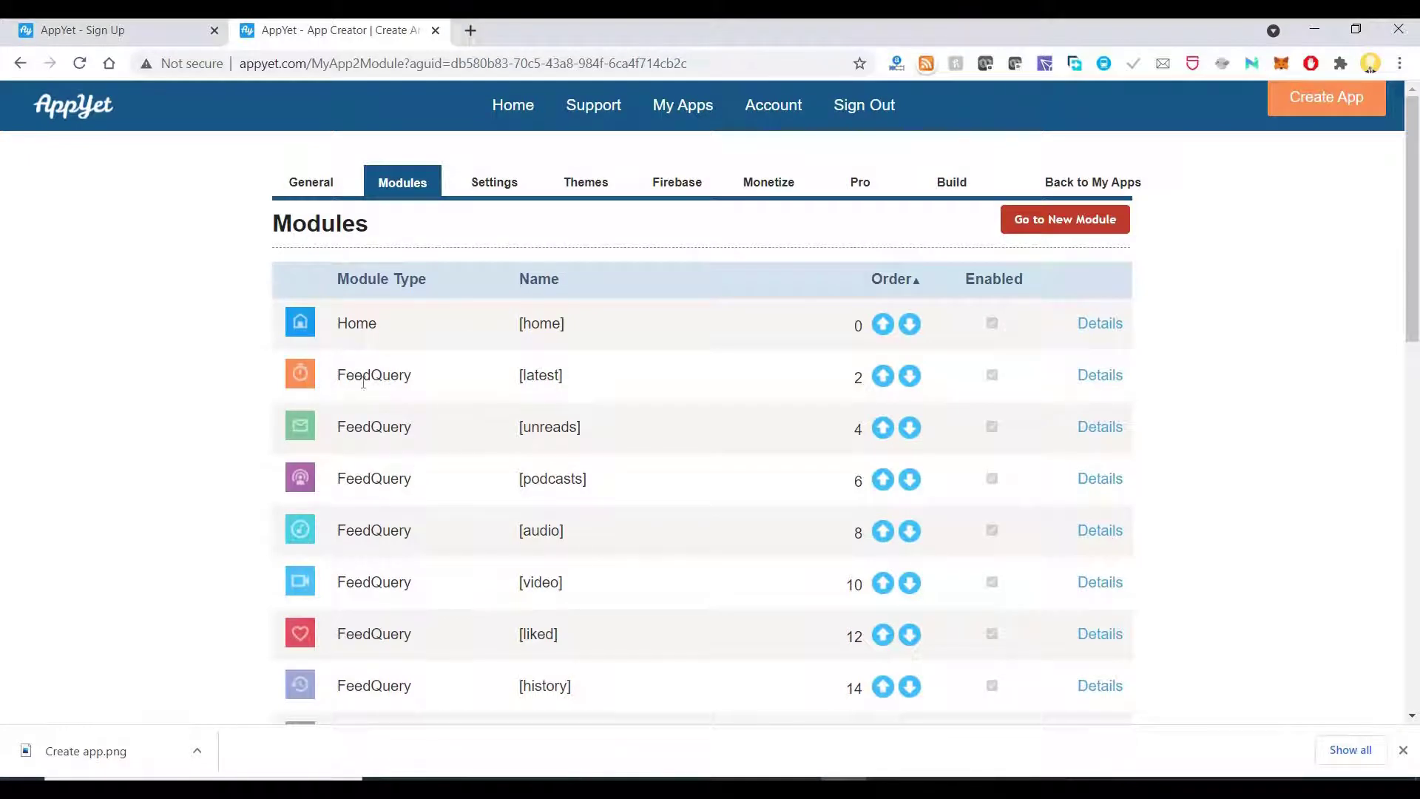
scroll(362, 526, "down", 4)
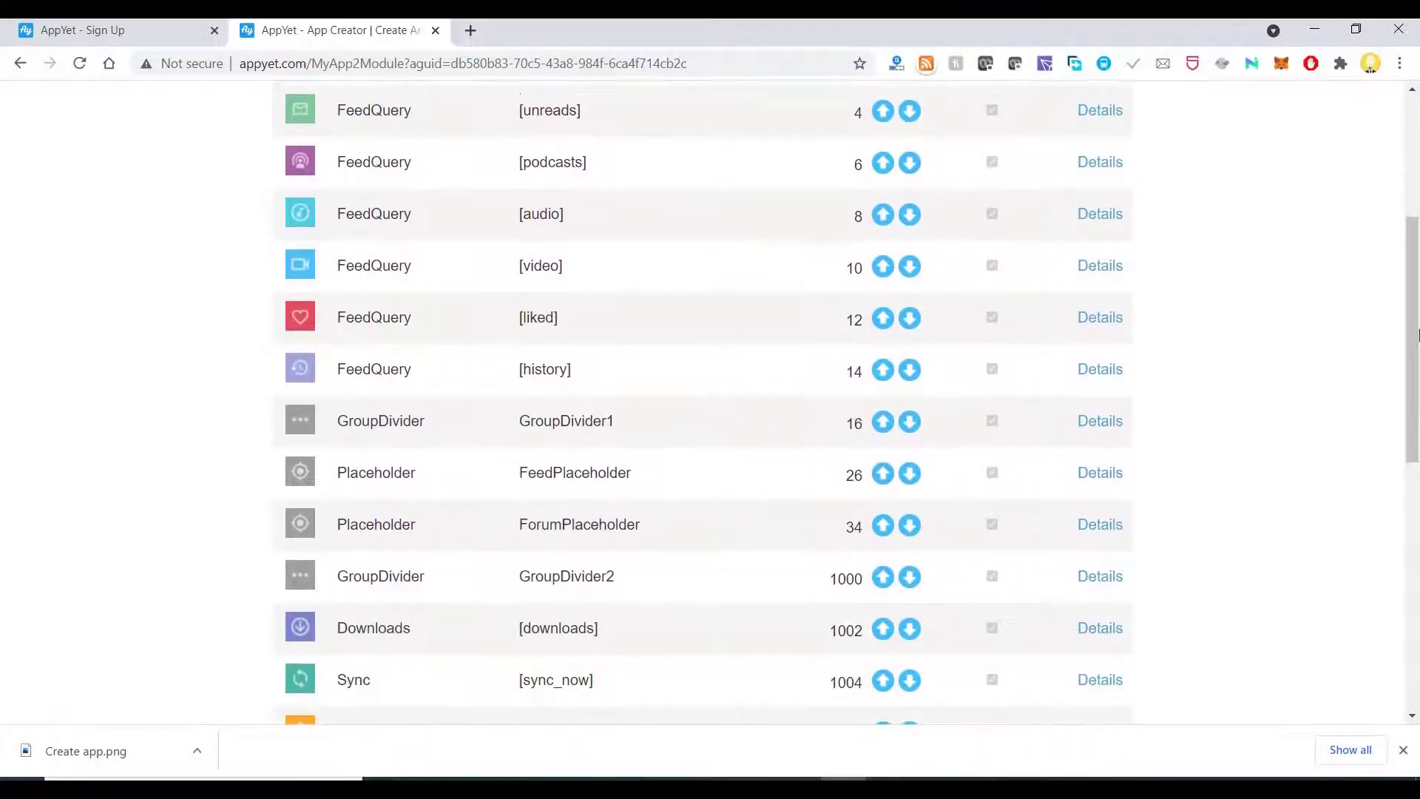
left_click_drag(1413, 441, 1413, 545)
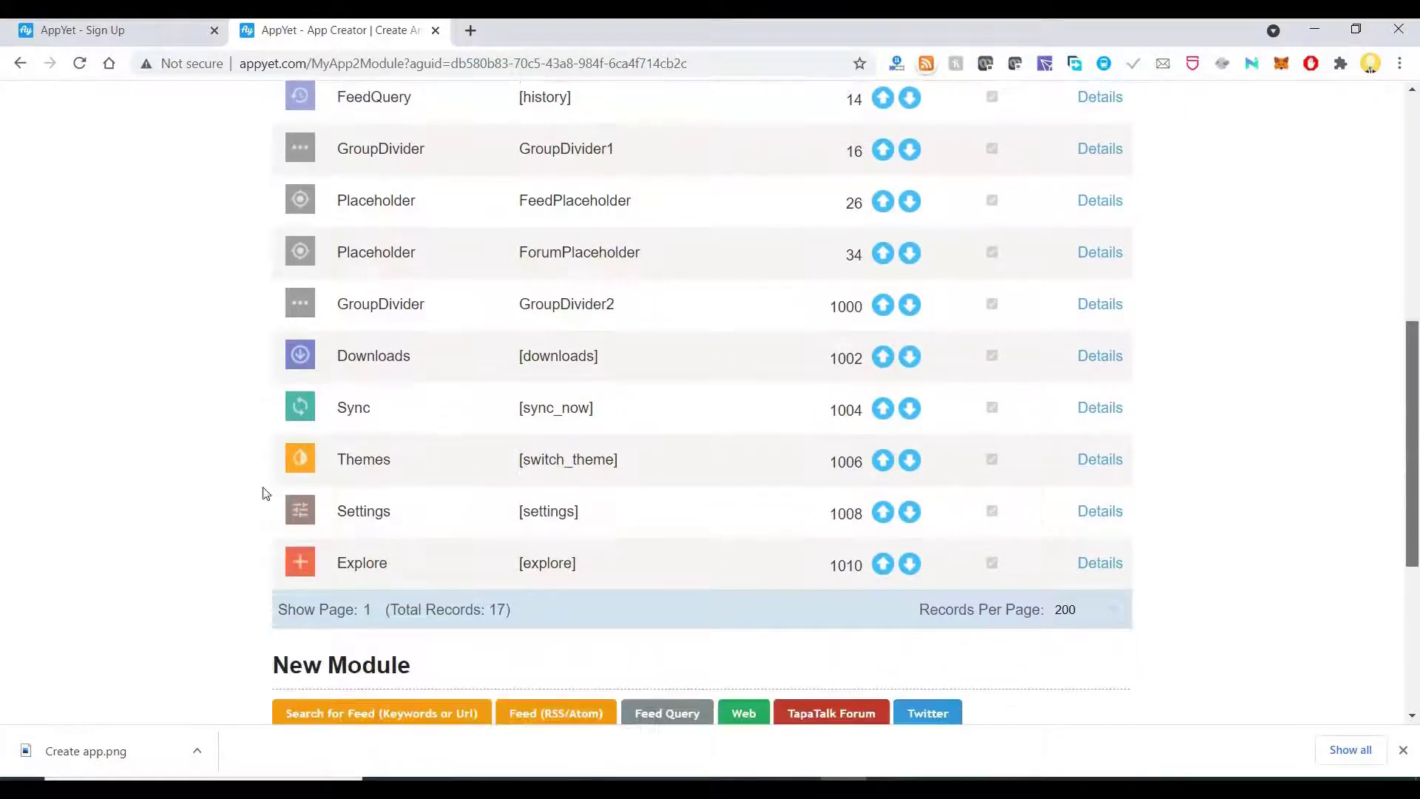
left_click_drag(1413, 500, 1413, 352)
scroll(363, 669, "down", 10)
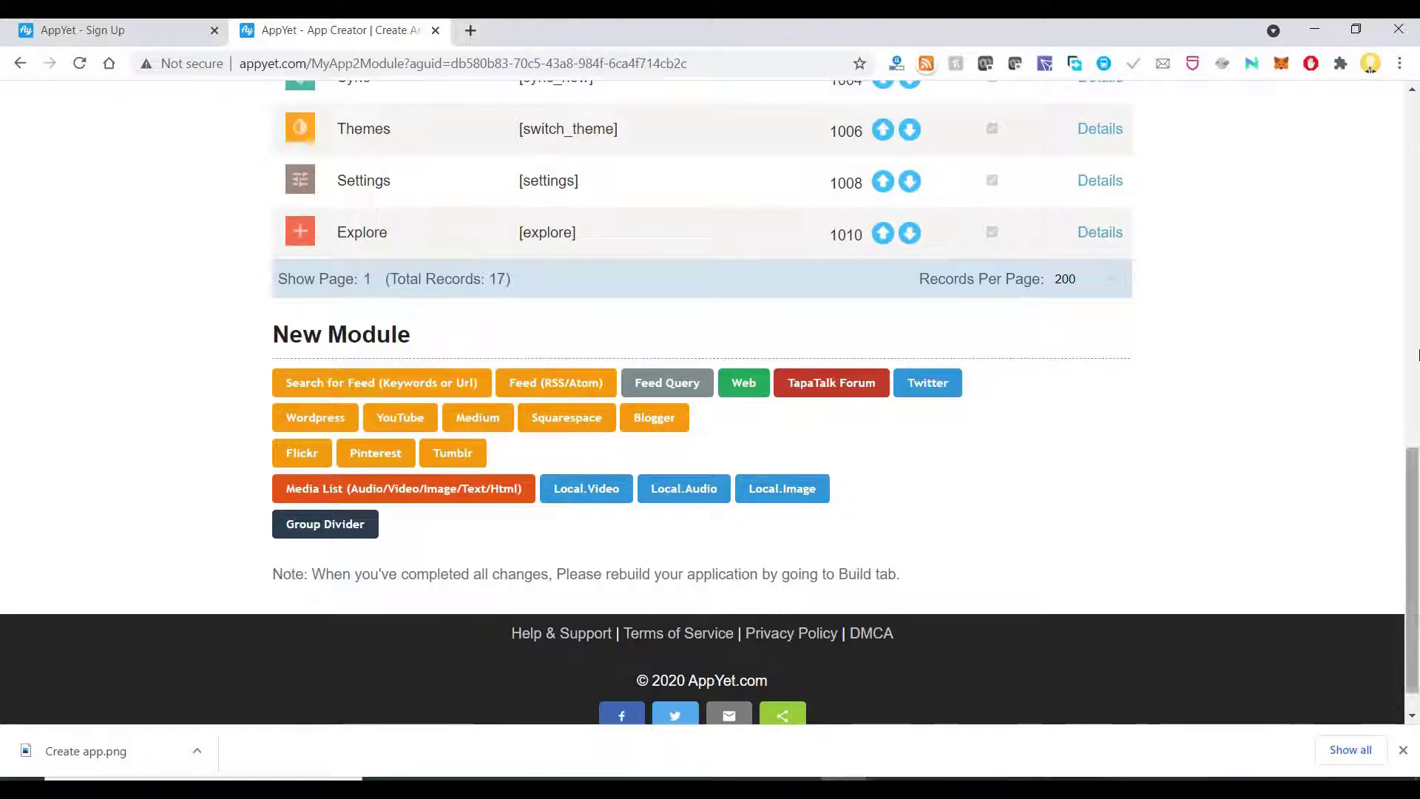
scroll(1046, 240, "up", 10)
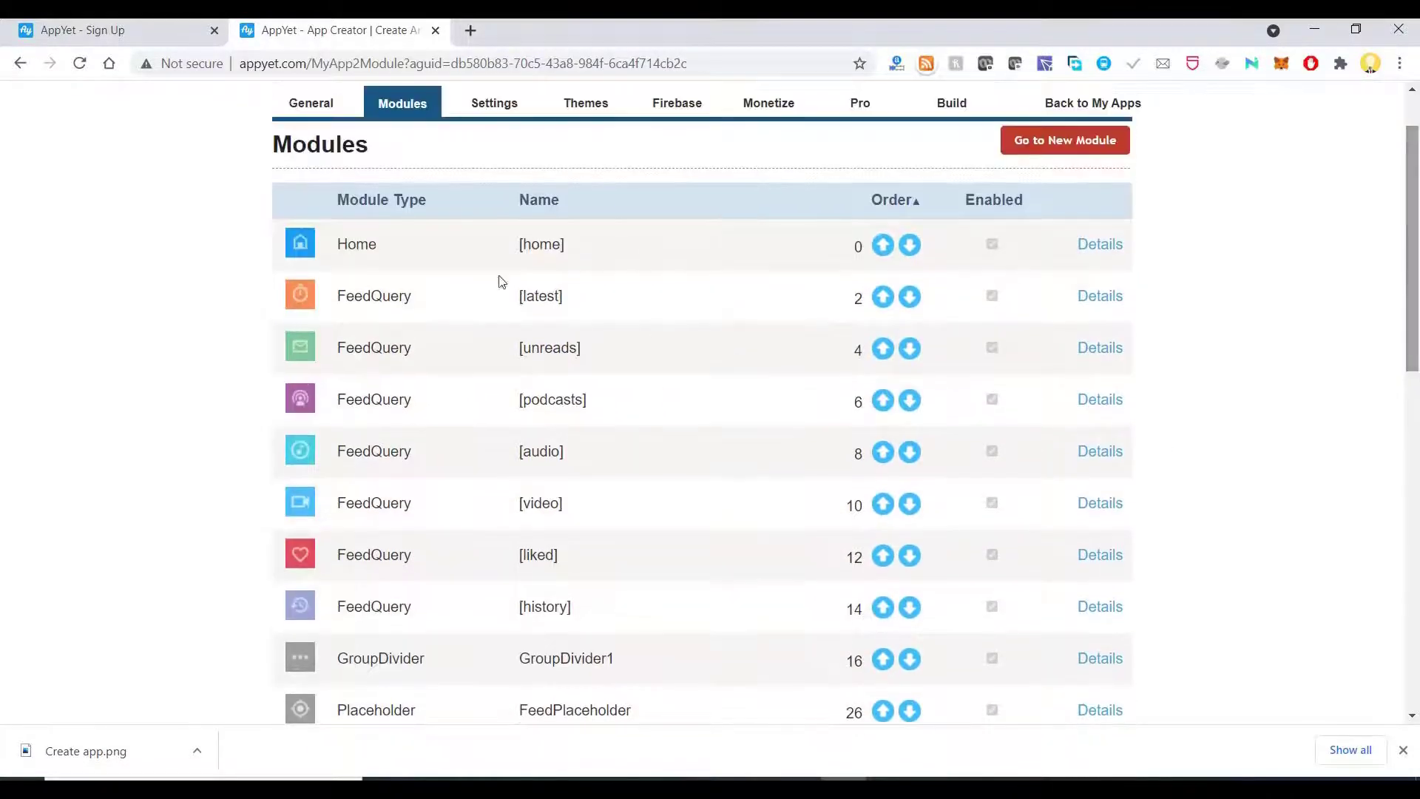
left_click(1113, 245)
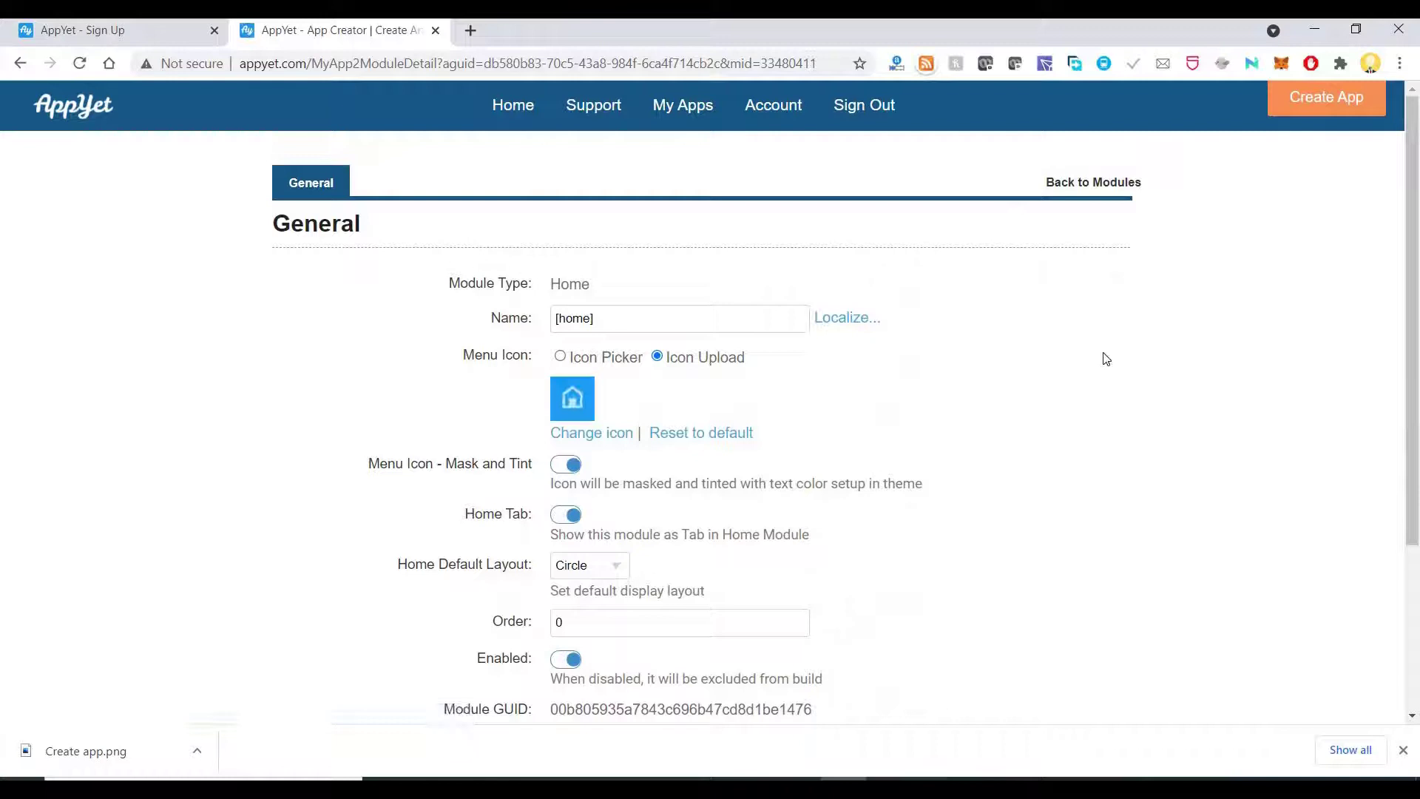
scroll(1106, 359, "down", 2)
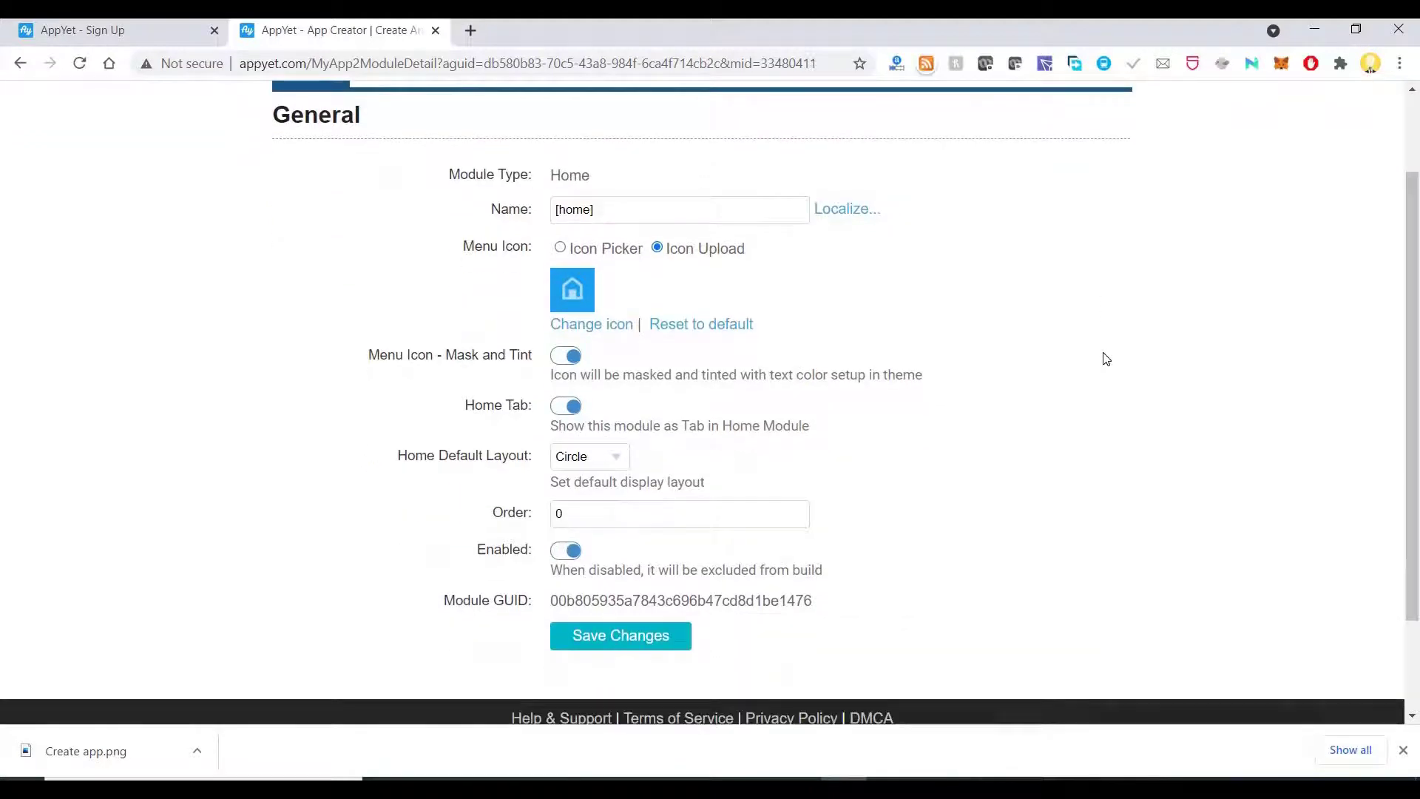
scroll(1121, 210, "up", 2)
left_click(1111, 180)
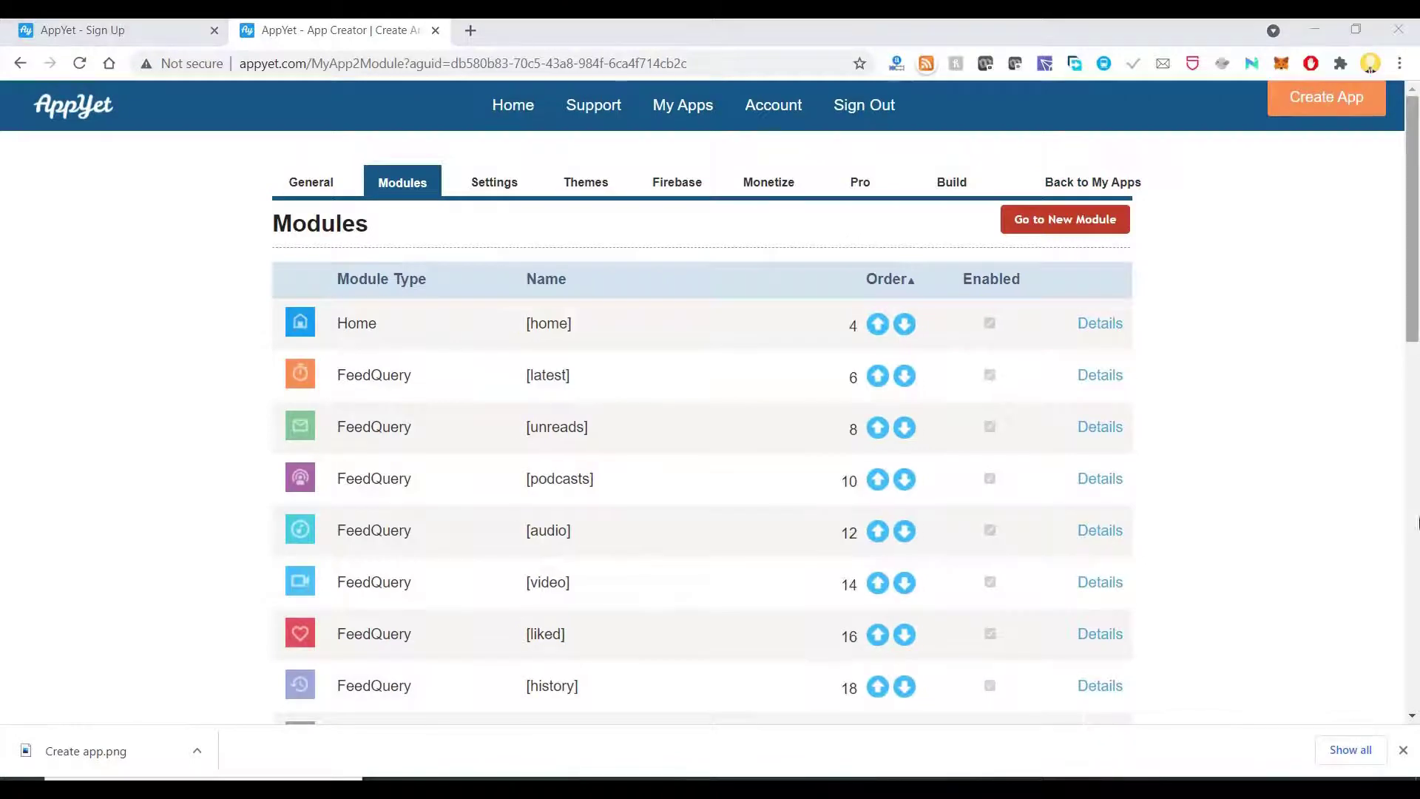
Create a Feed (RSS/Atom) module with the menu name News.
scroll(1277, 568, "down", 10)
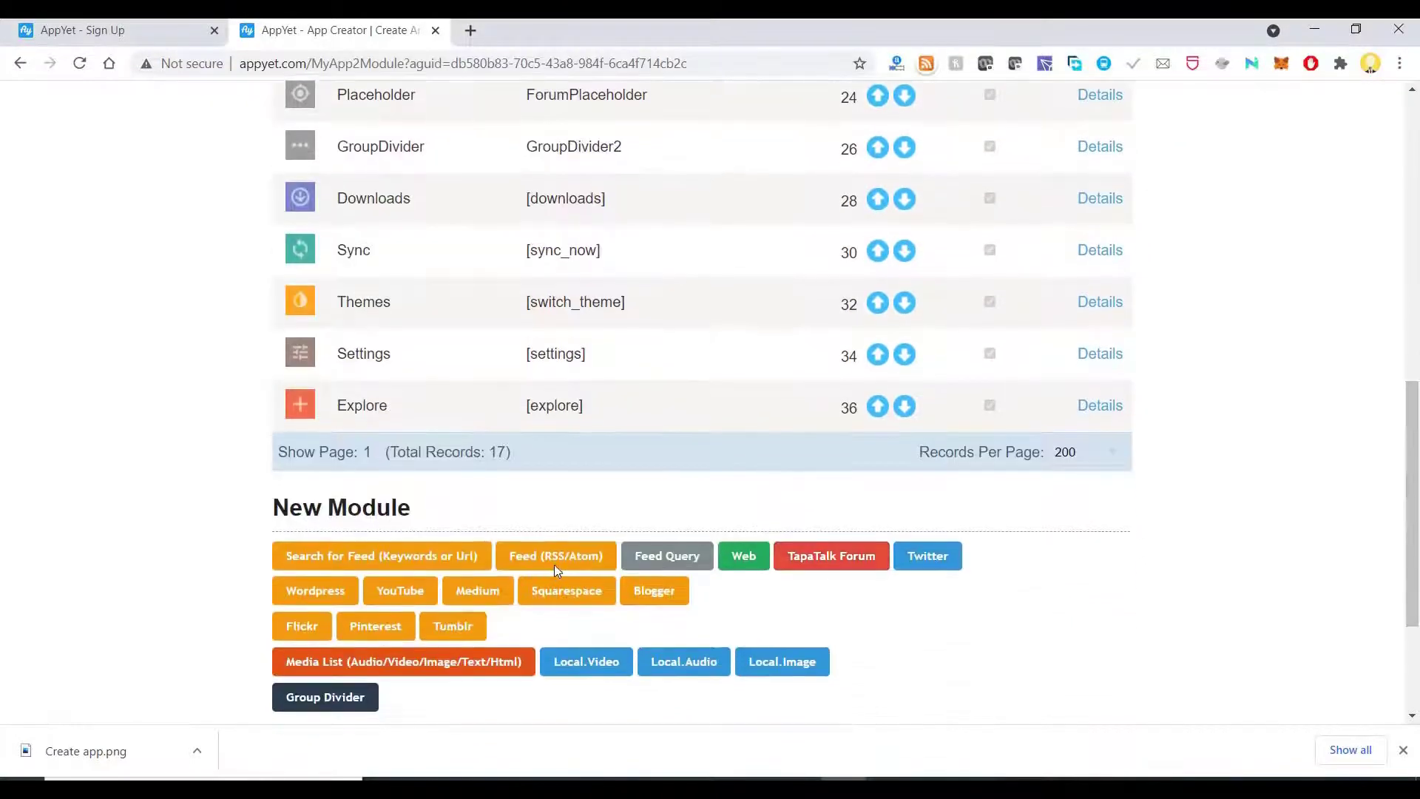
left_click(556, 572)
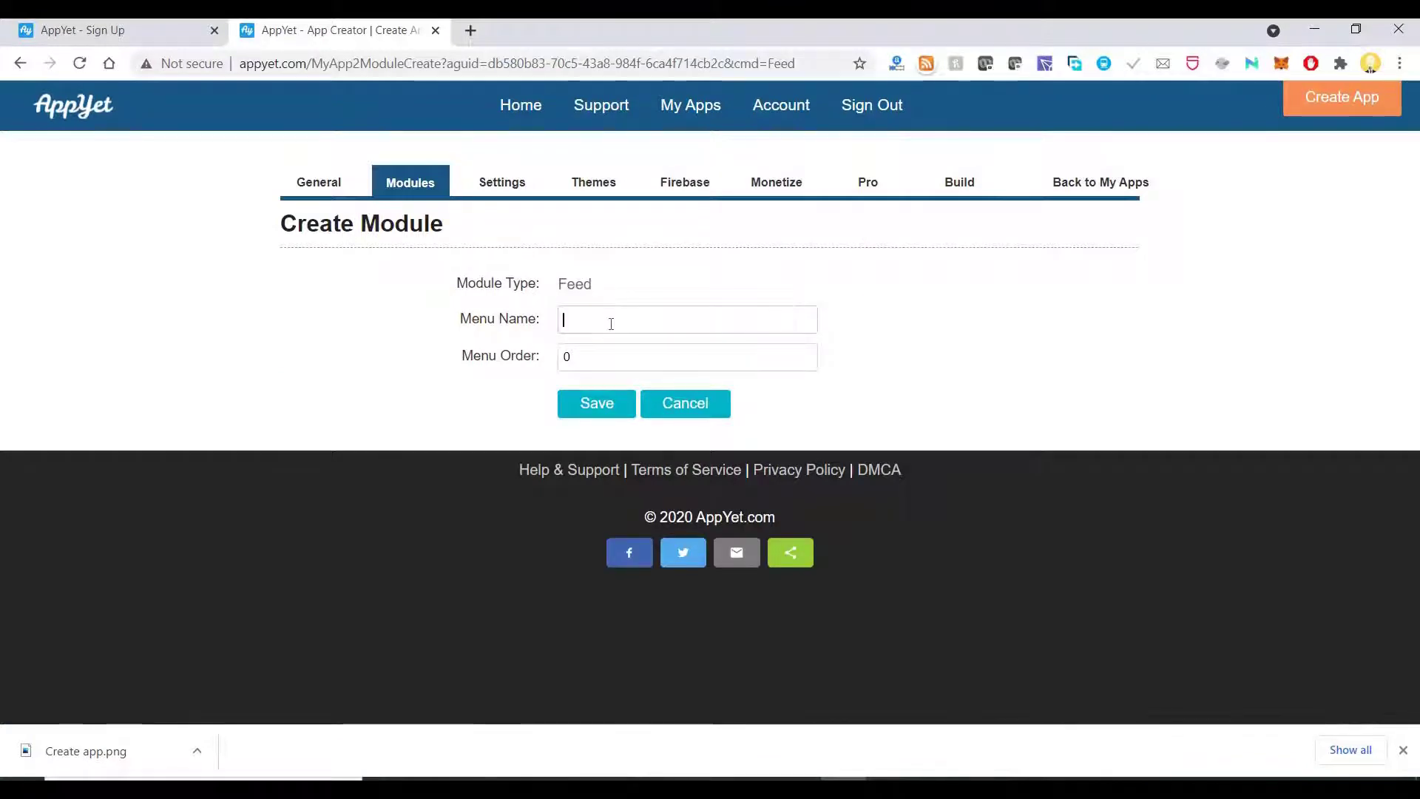
type("News")
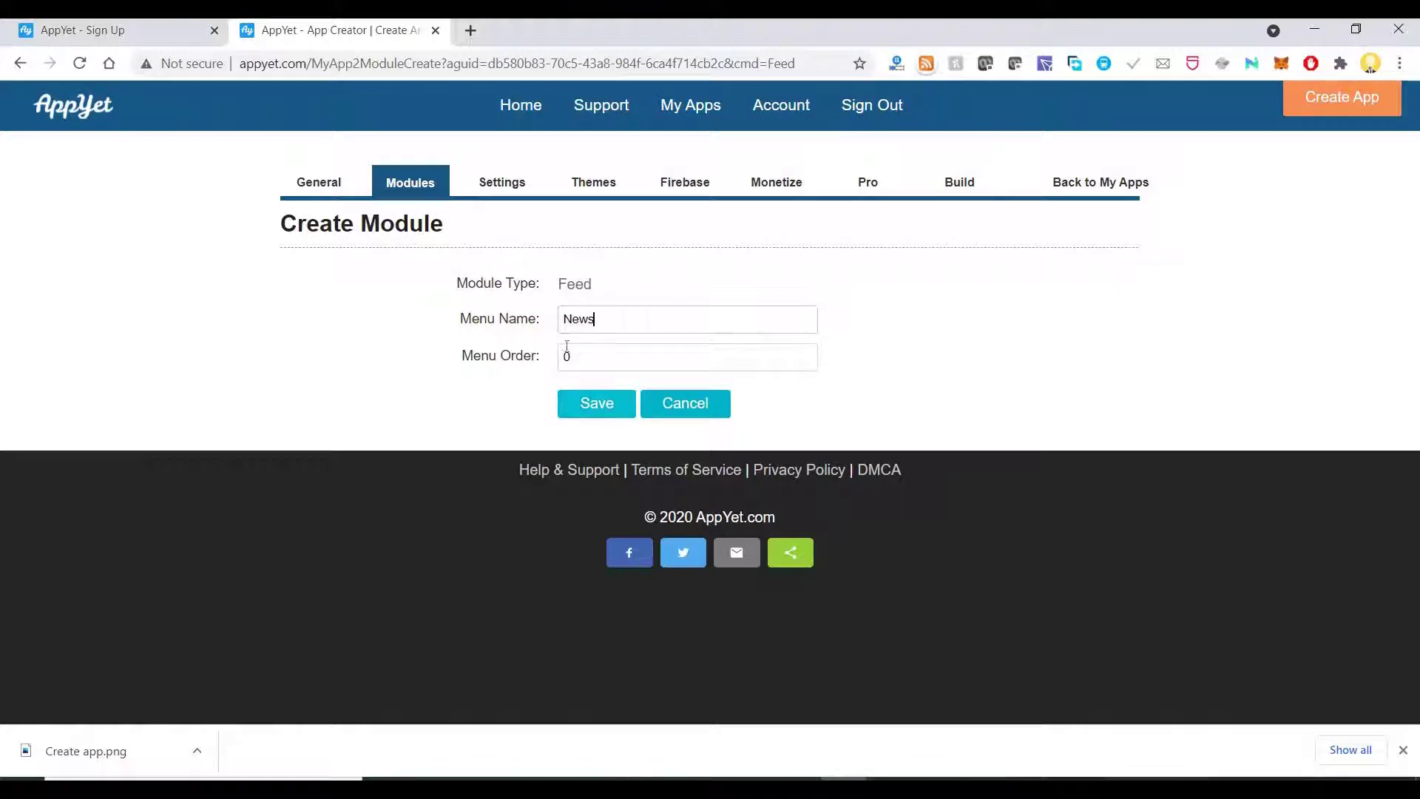
left_click(588, 402)
left_click(588, 402)
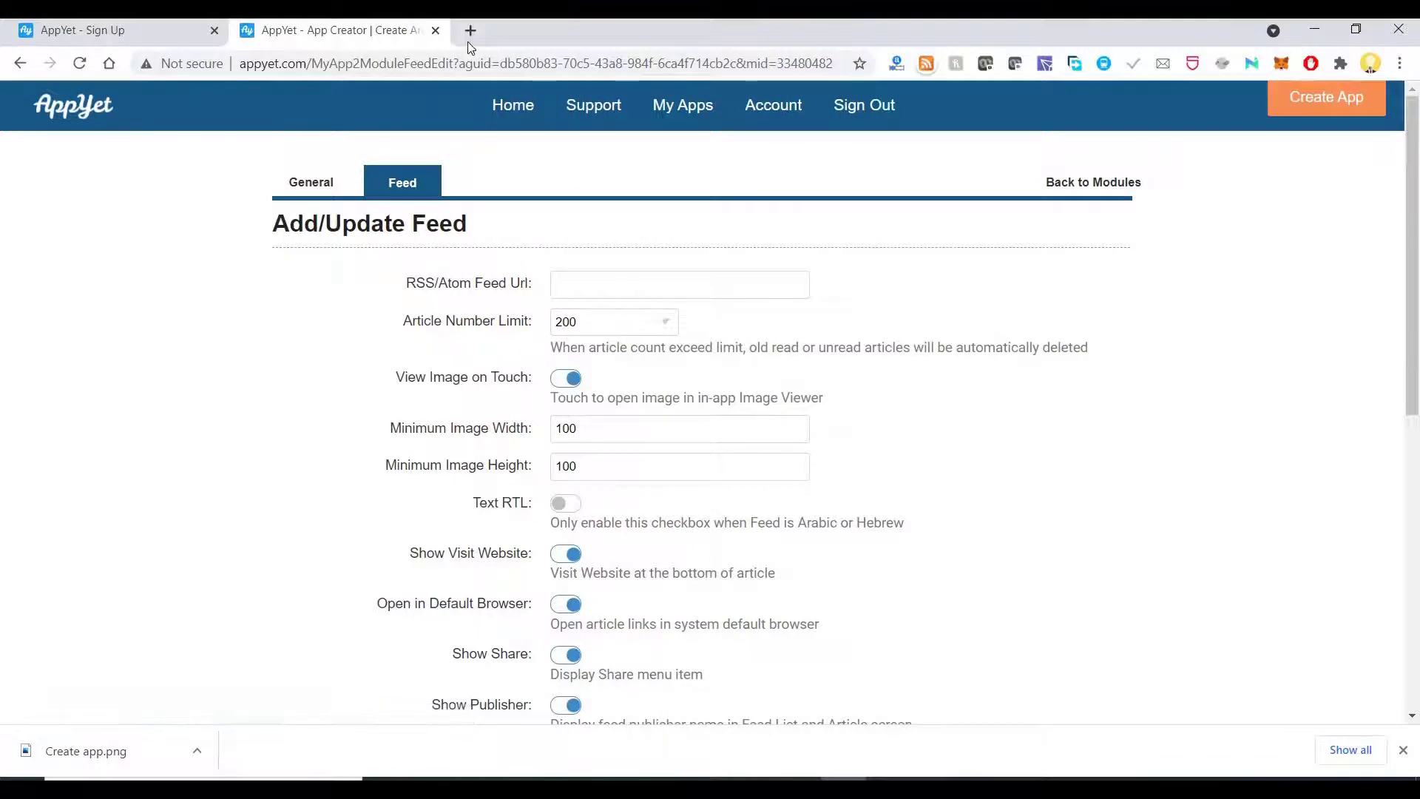
left_click(471, 31)
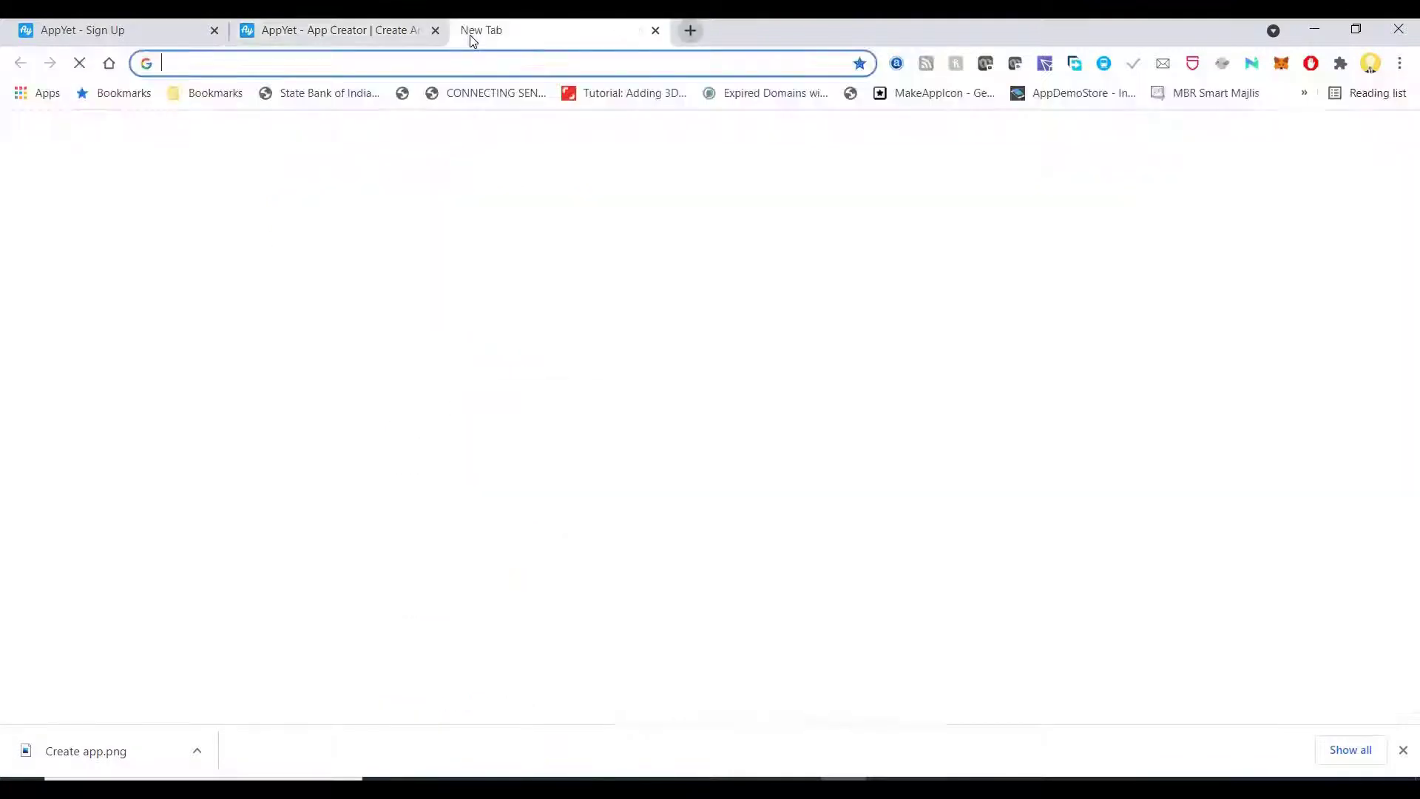
type("hoaxnews.info")
key("Return")
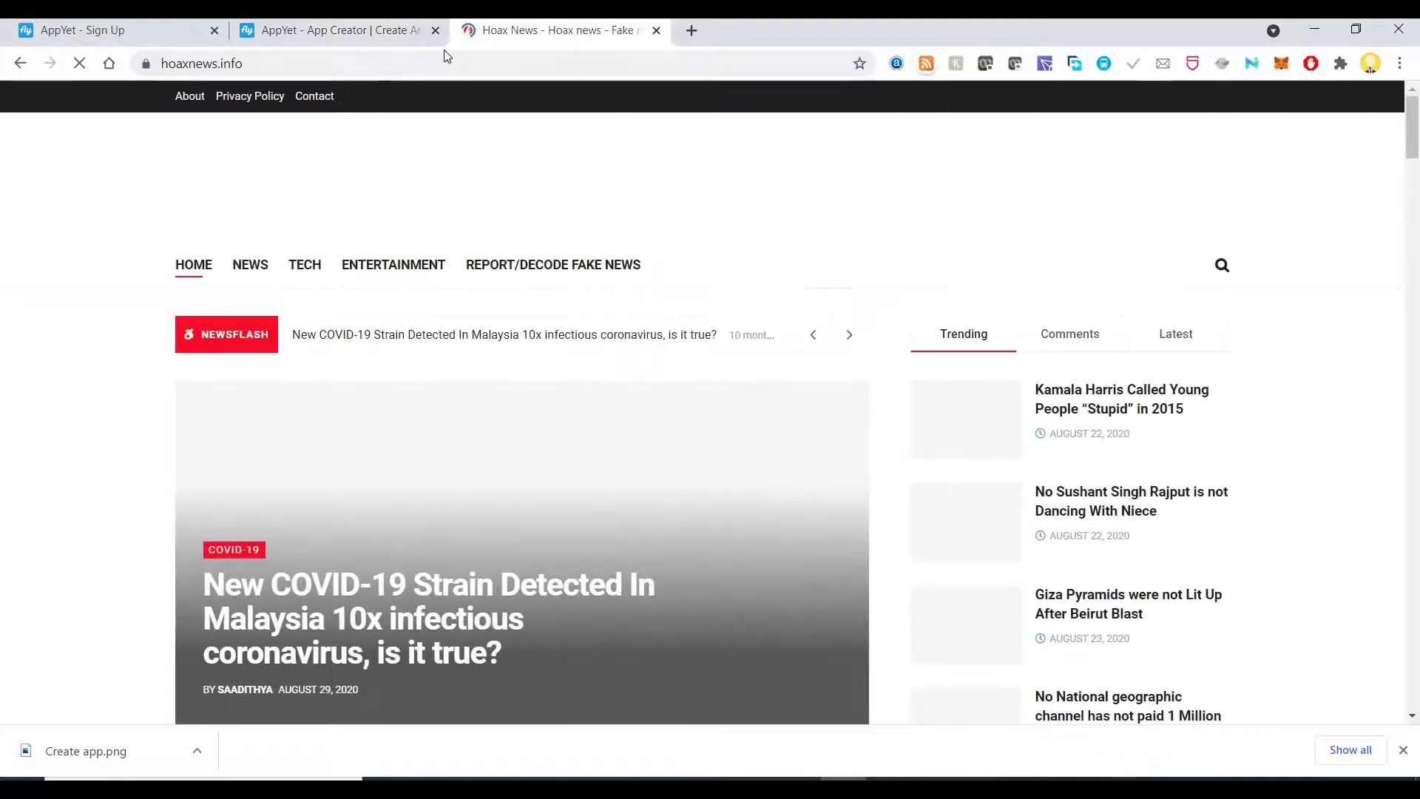
left_click(458, 58)
left_click(462, 61)
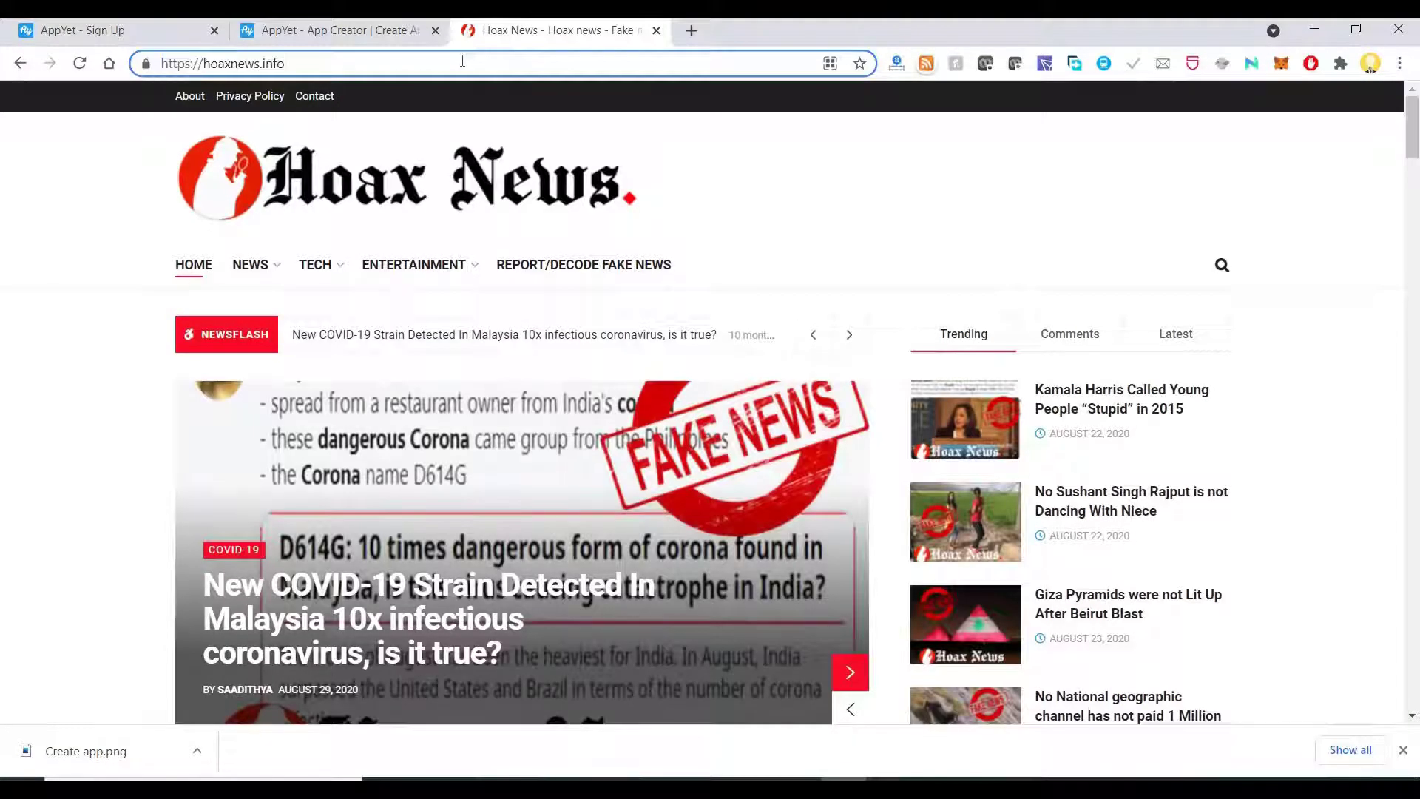
type("/")
type("ff")
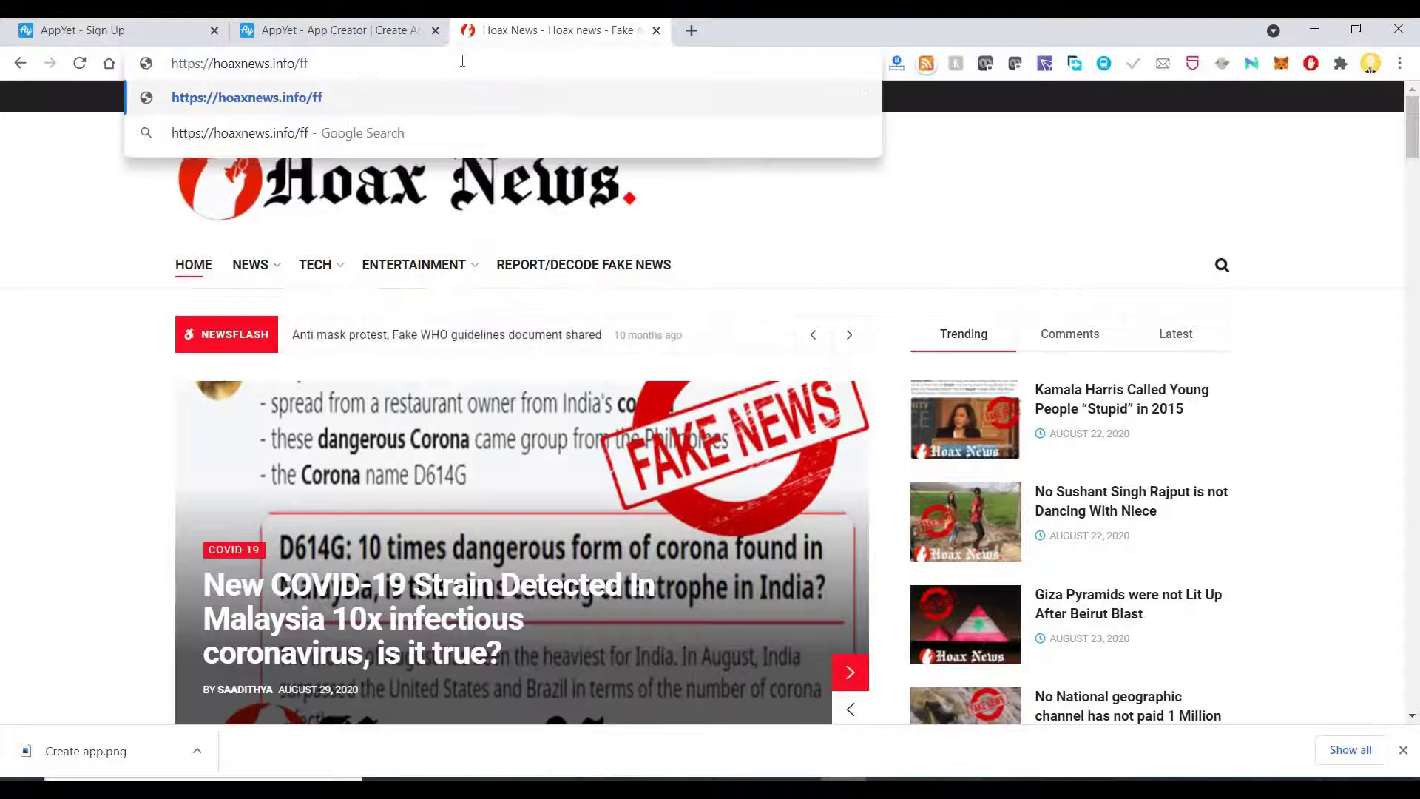
key("BackSpace")
type("eed")
double_click(463, 60)
triple_click(462, 61)
key("ctrl+c")
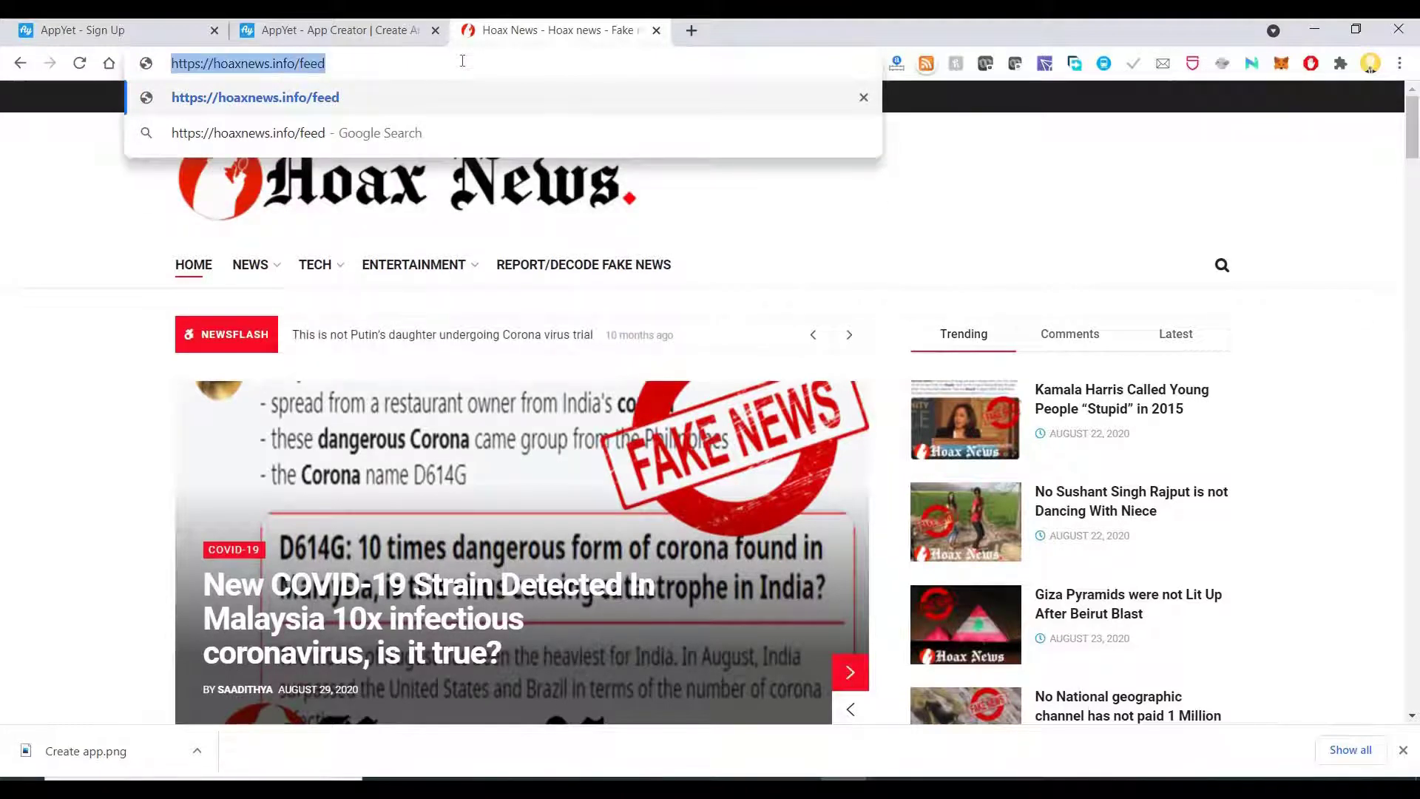
left_click(656, 30)
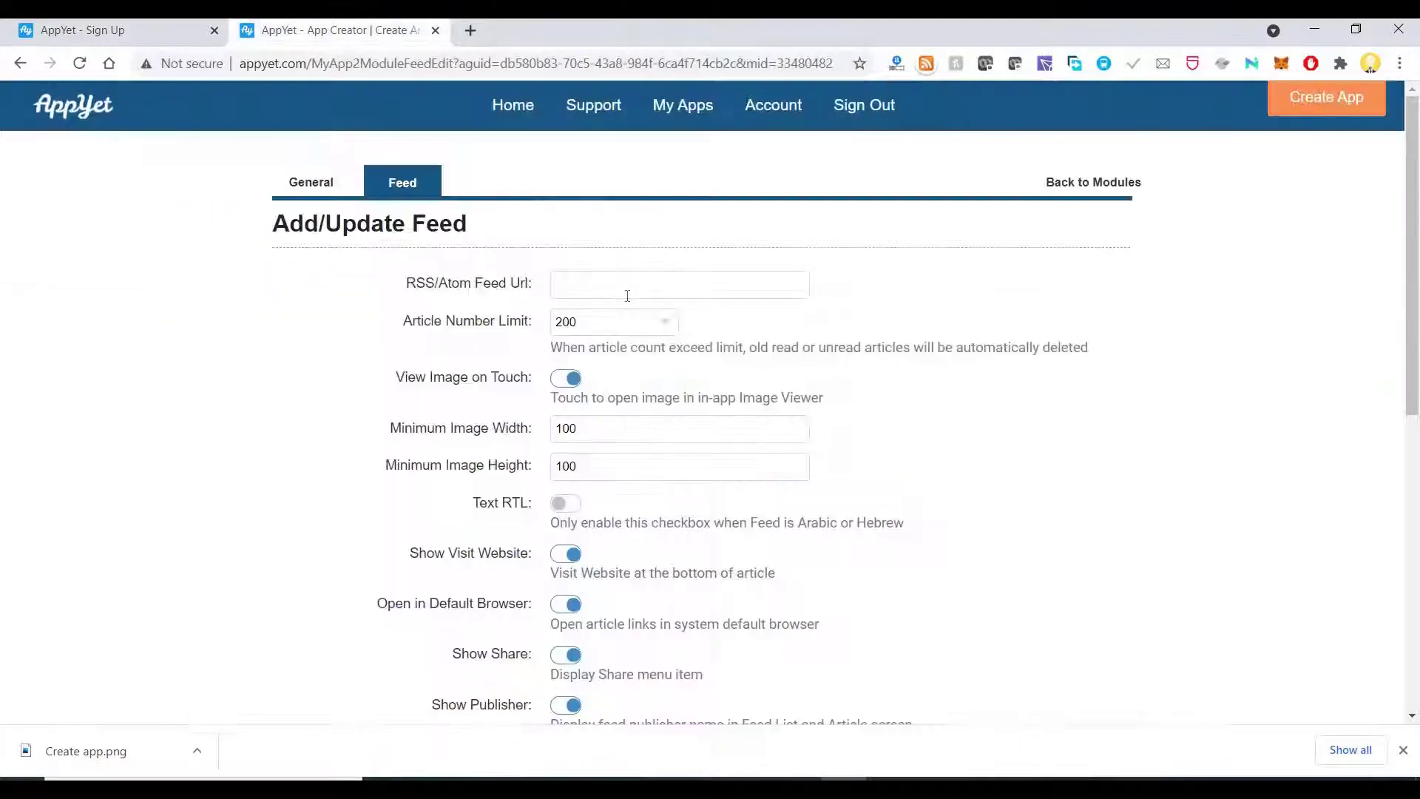
left_click(627, 287)
key("ctrl+v")
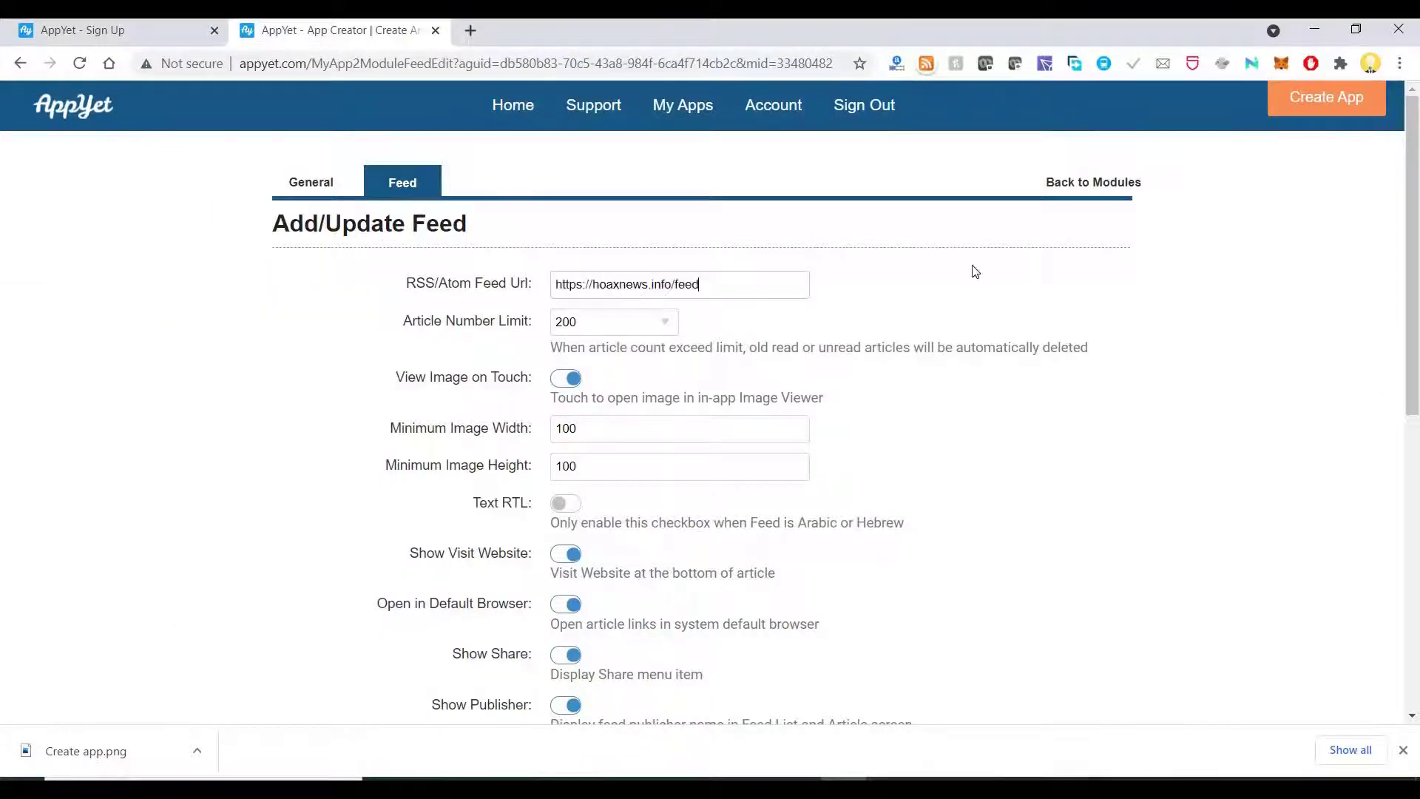
left_click_drag(1418, 255, 1418, 501)
scroll(1418, 501, "down", 2)
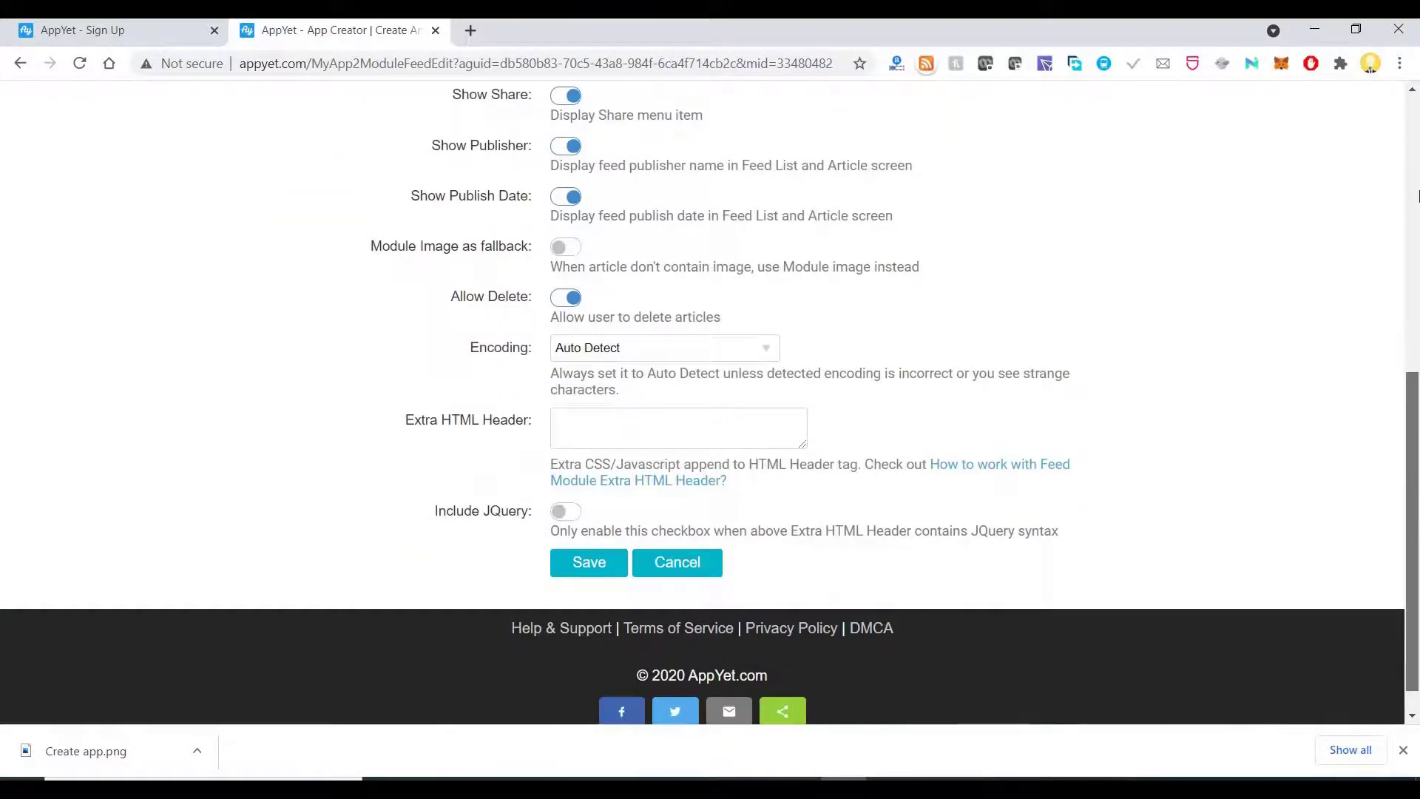
left_click(589, 562)
scroll(582, 643, "down", 7)
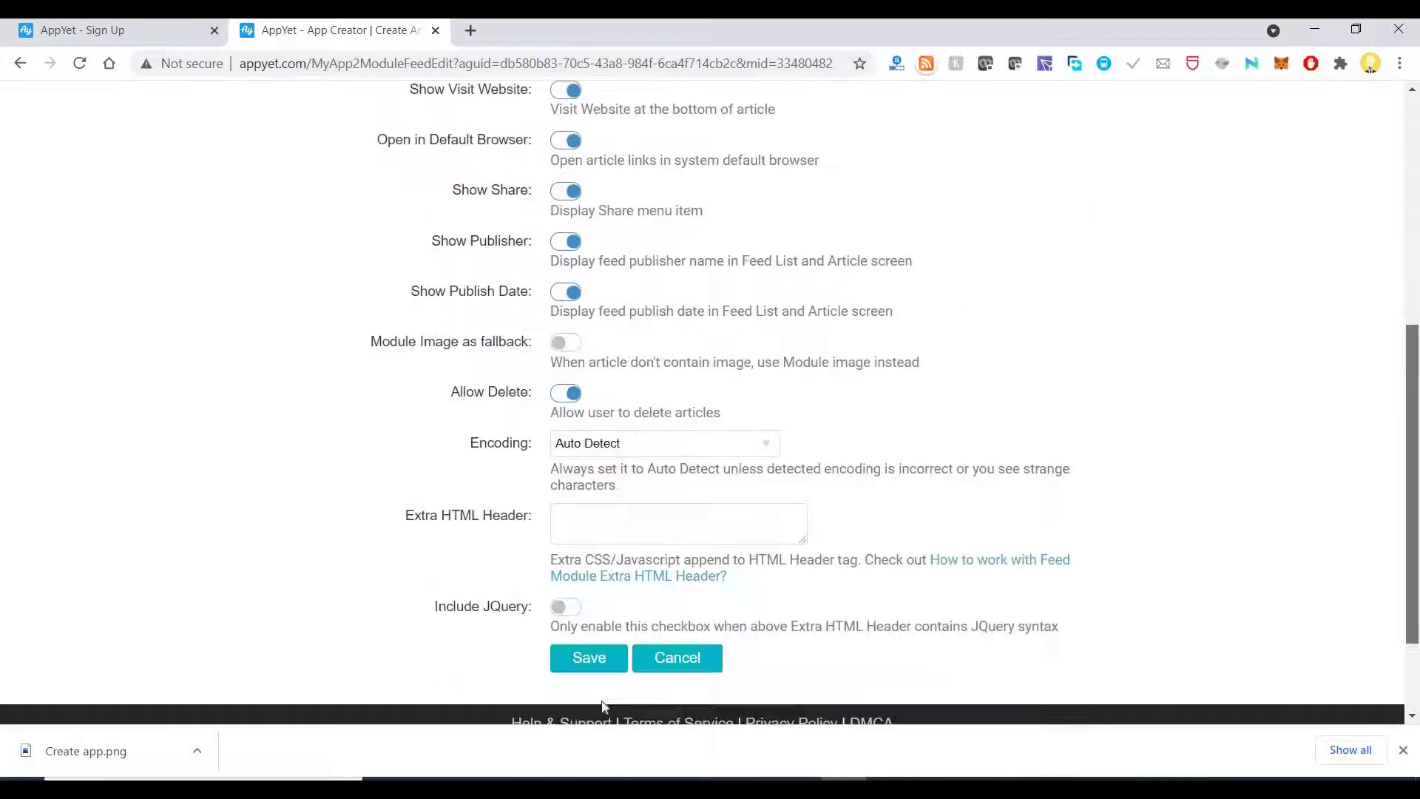
left_click(598, 672)
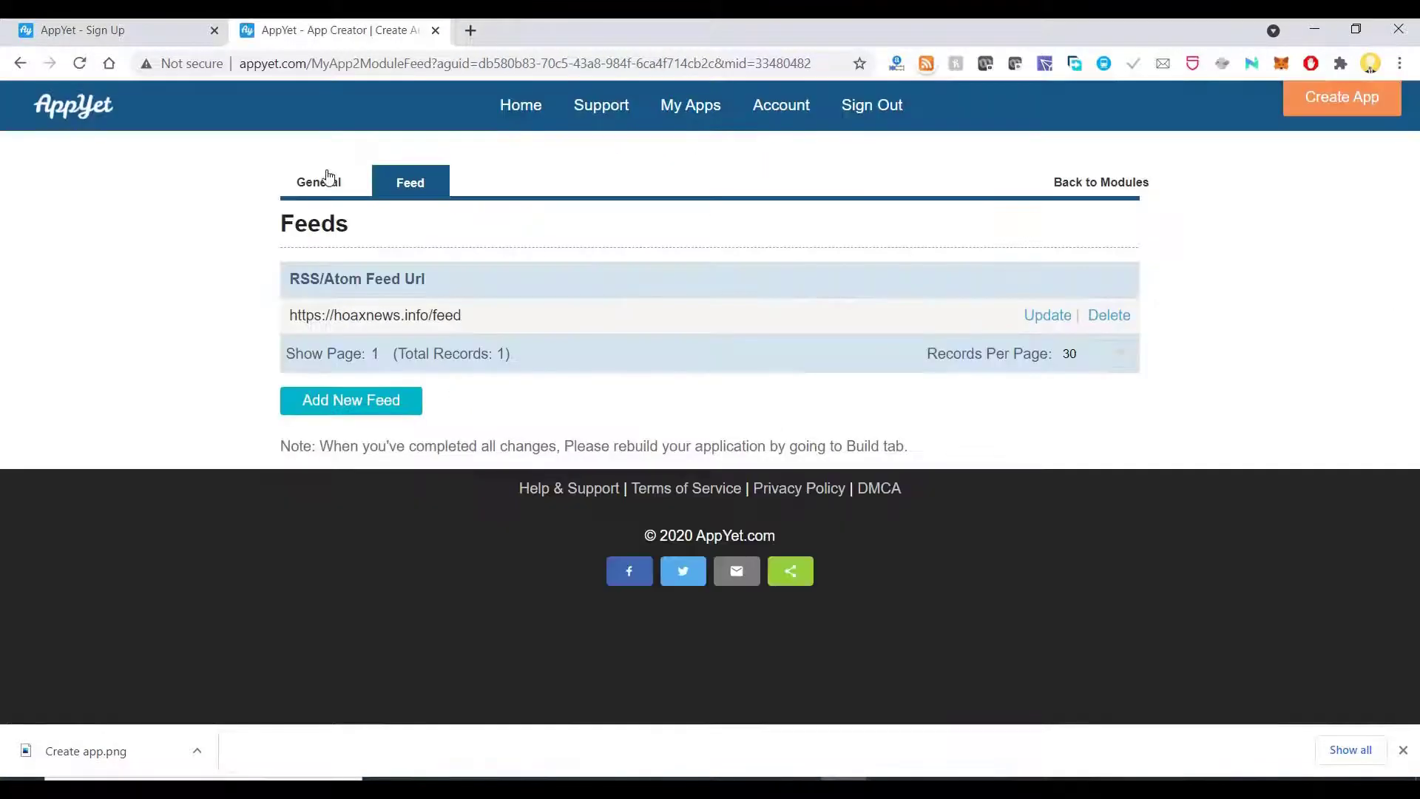
Review the app's updated module list and the Home module's detail settings.
left_click(329, 178)
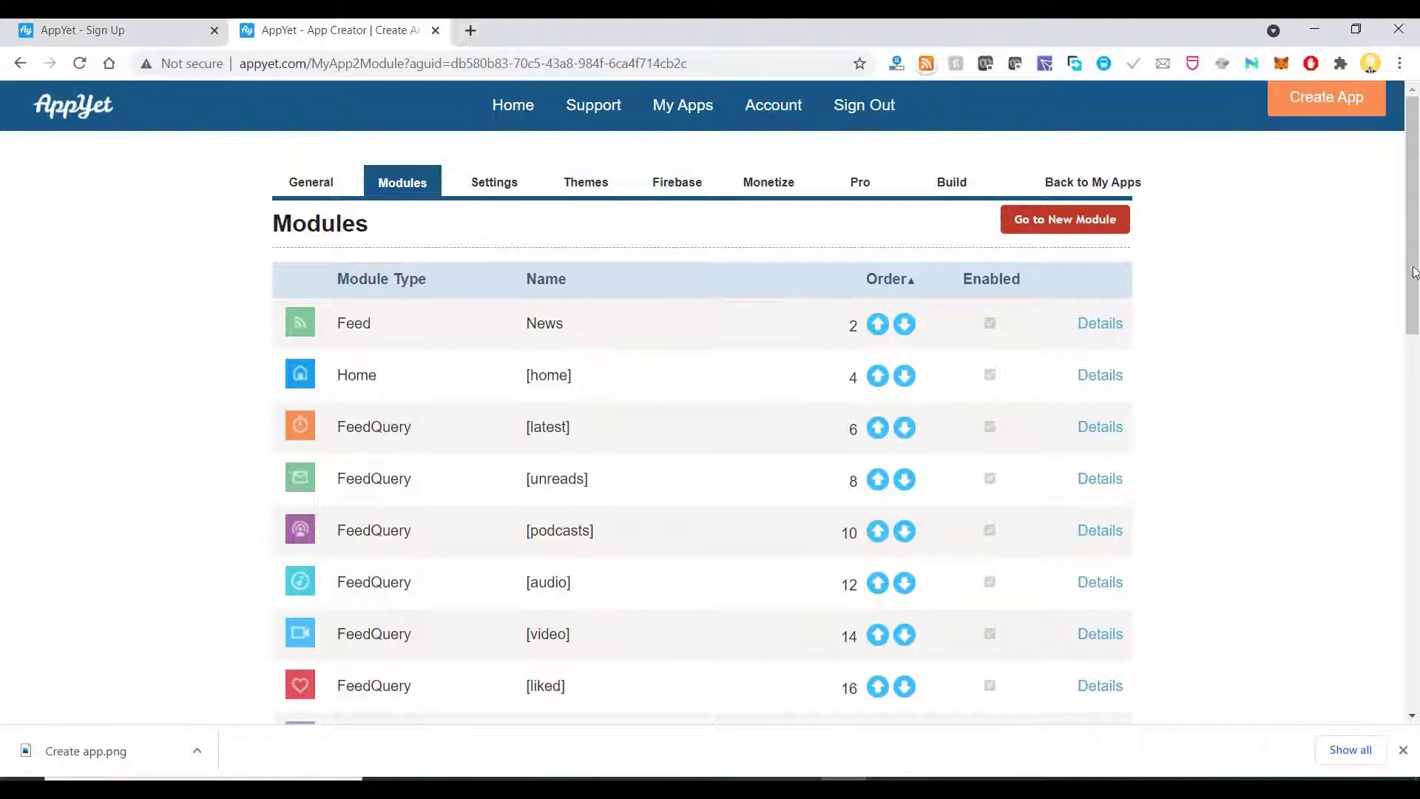
scroll(554, 364, "down", 12)
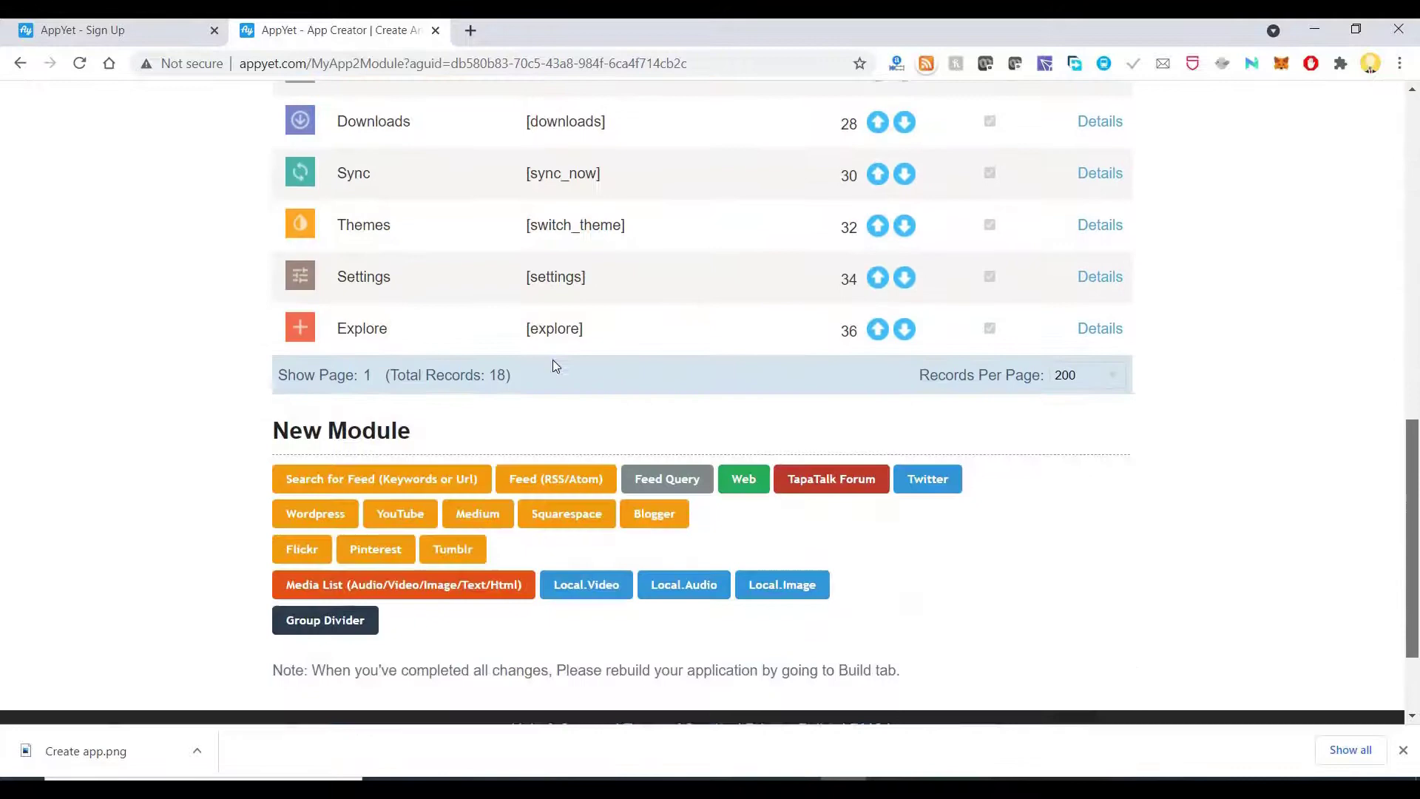
scroll(814, 369, "up", 12)
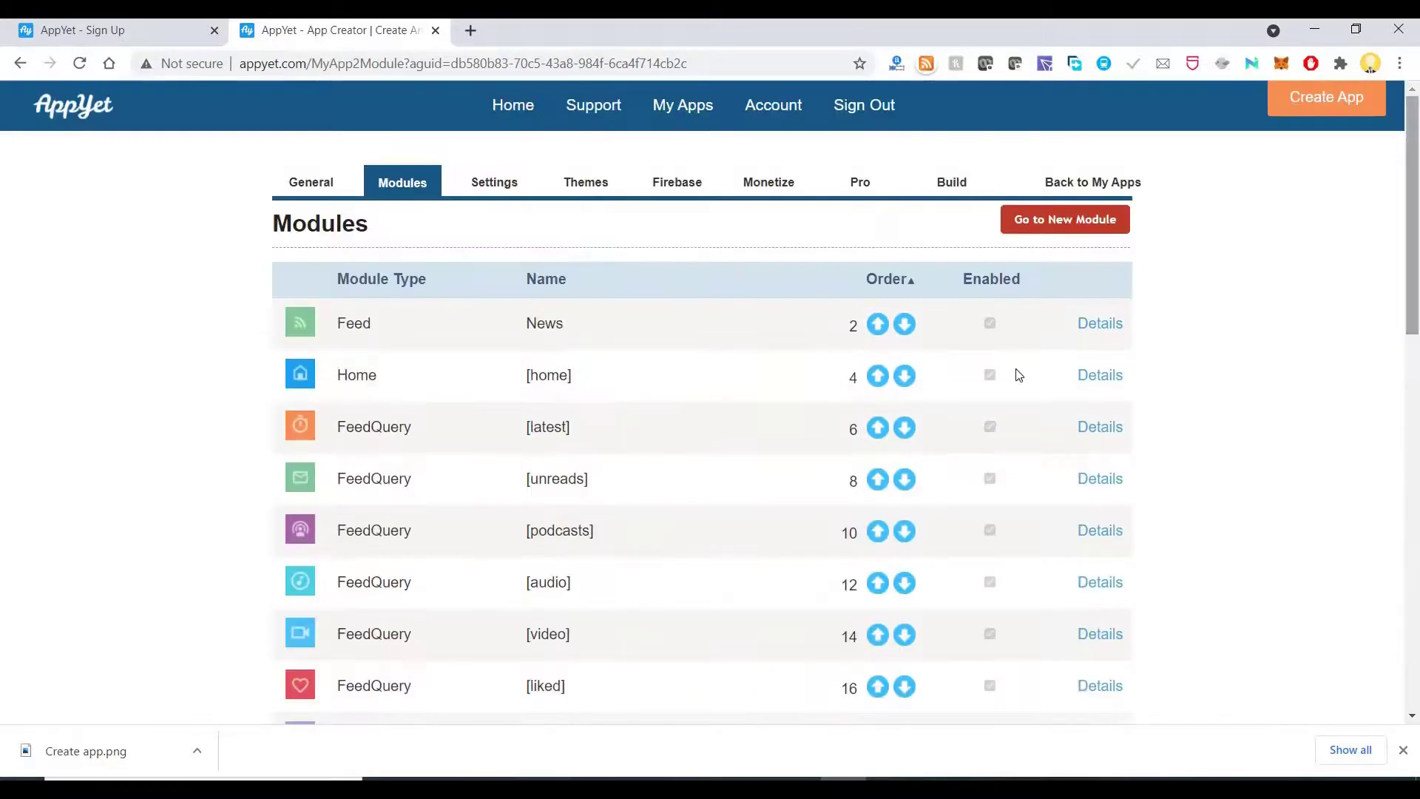
left_click(829, 379)
scroll(584, 439, "down", 3)
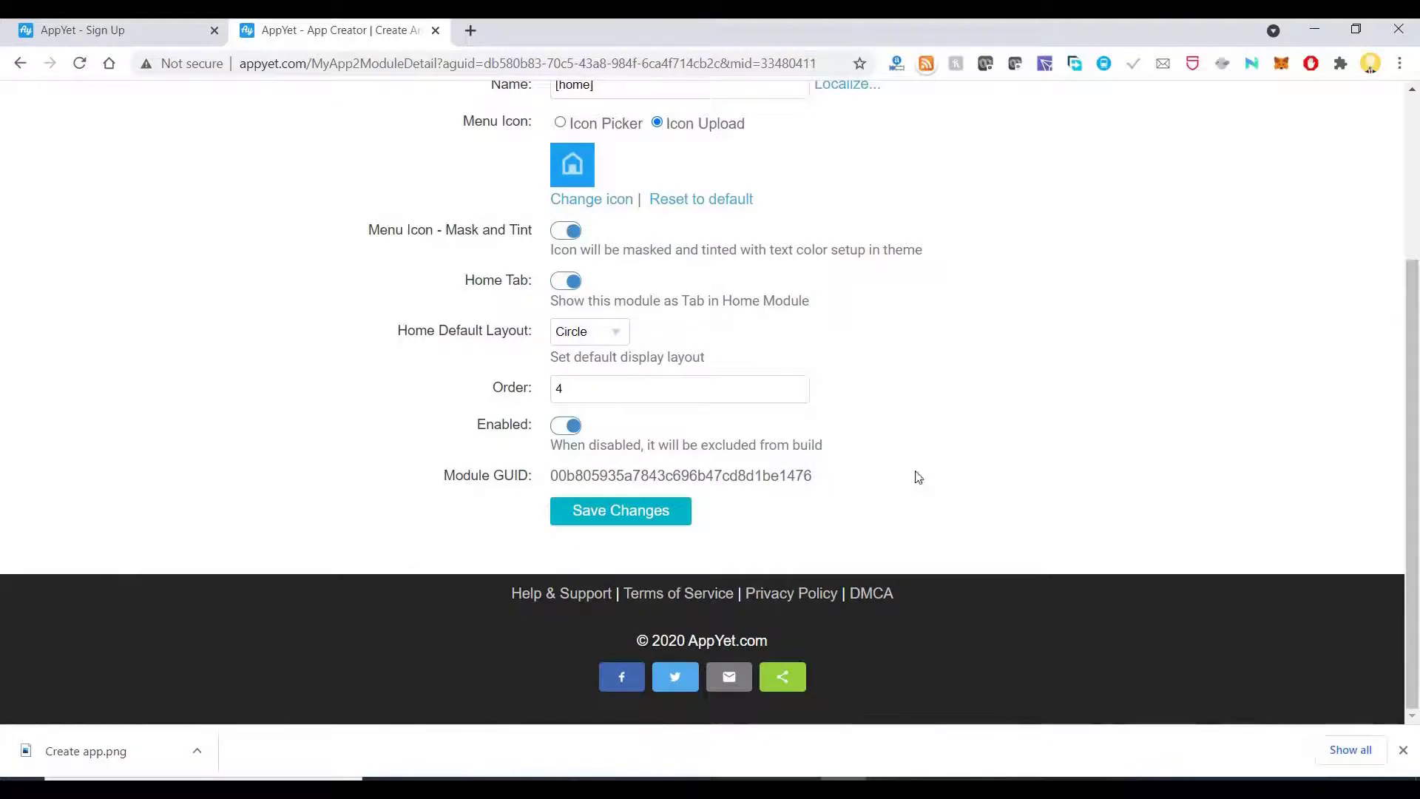
scroll(880, 430, "up", 2)
scroll(1154, 216, "up", 2)
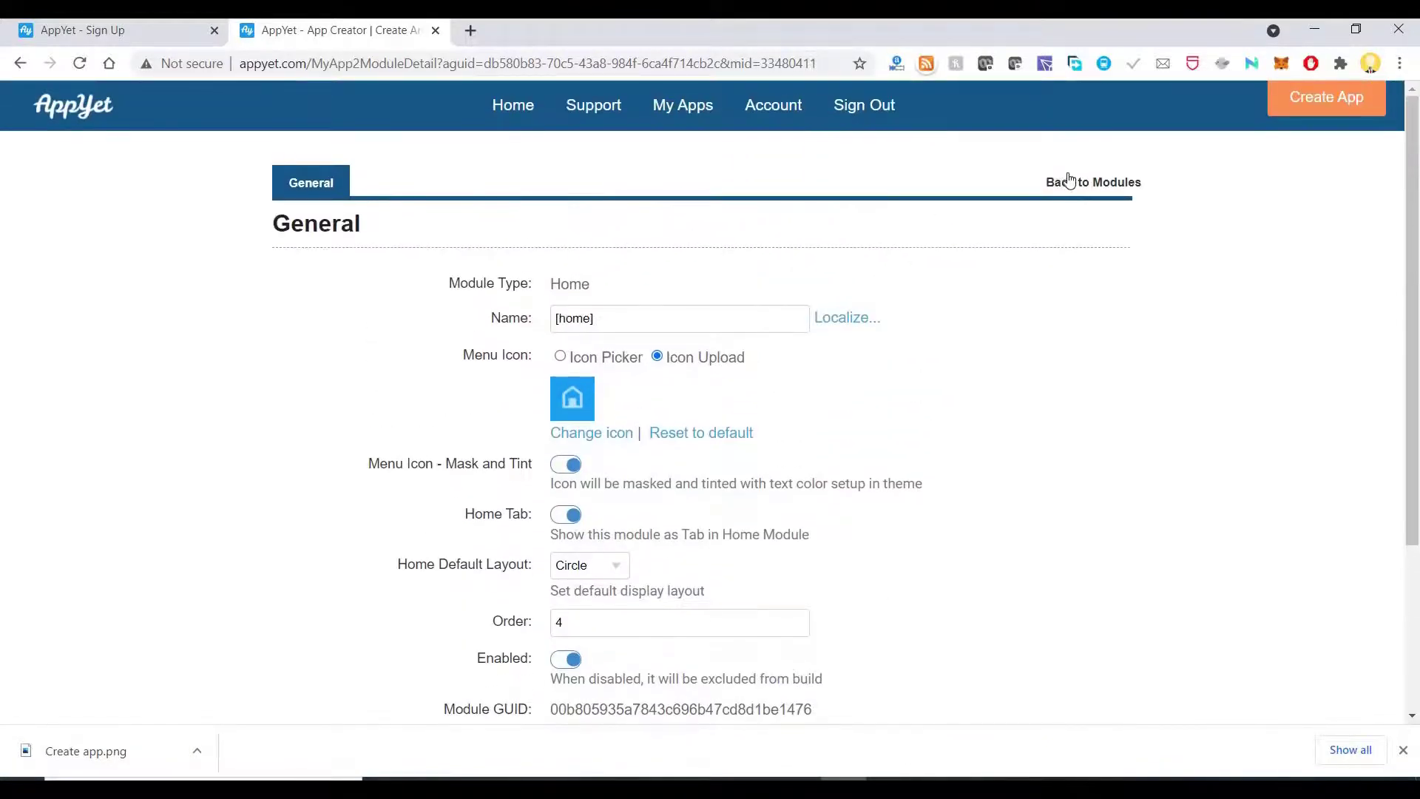
scroll(1105, 380, "down", 2)
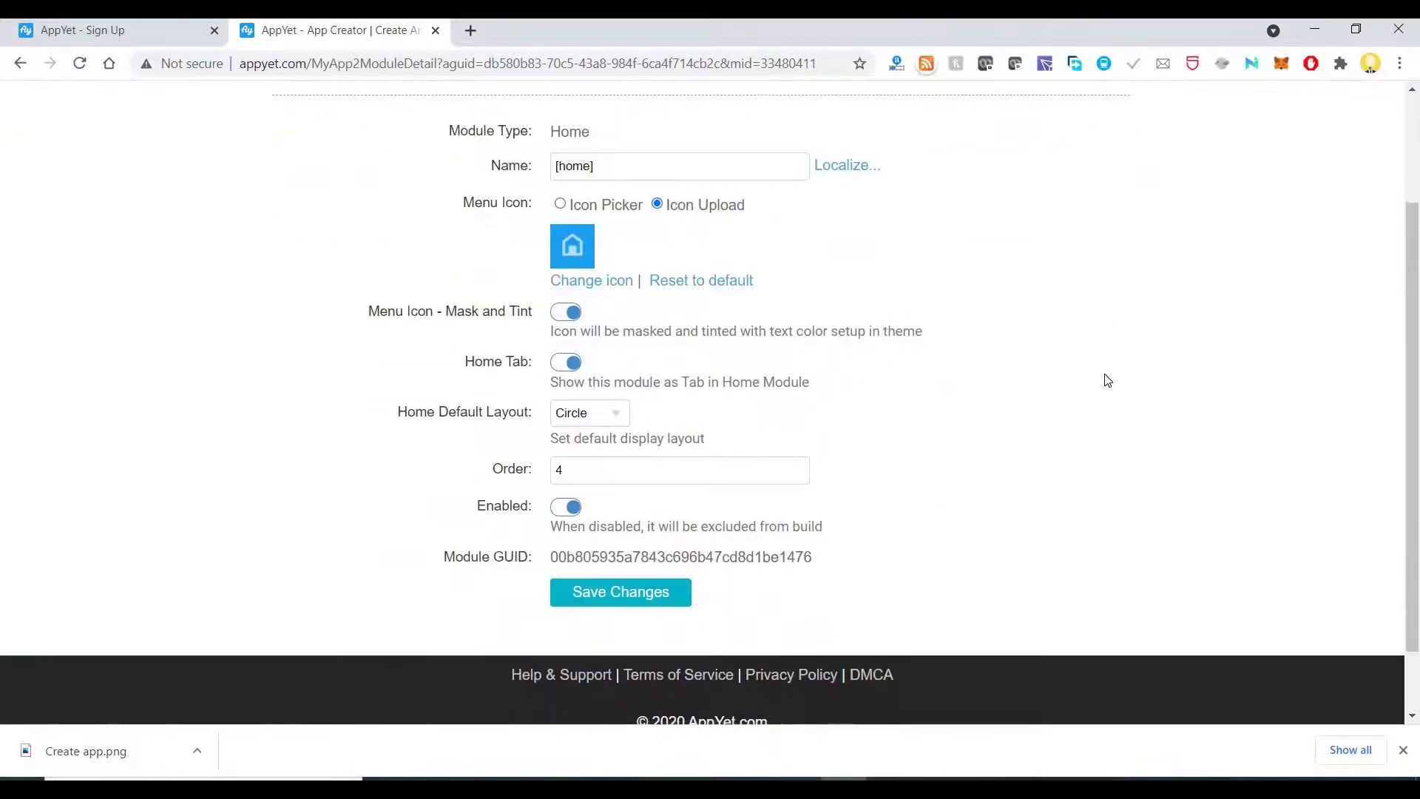
scroll(1077, 187, "up", 2)
left_click(1078, 184)
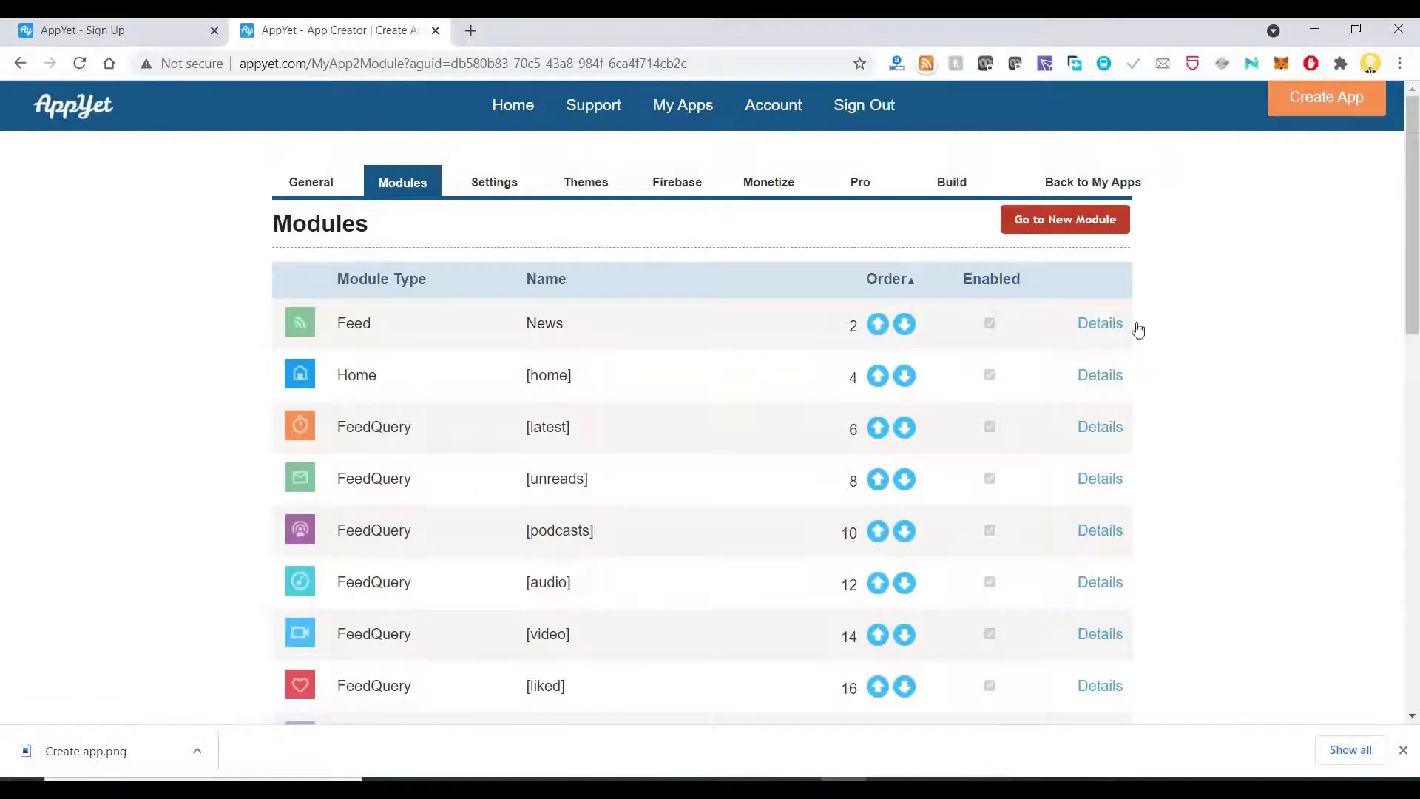
Examine the News module's general settings and the new module types offered for the app.
left_click(1100, 323)
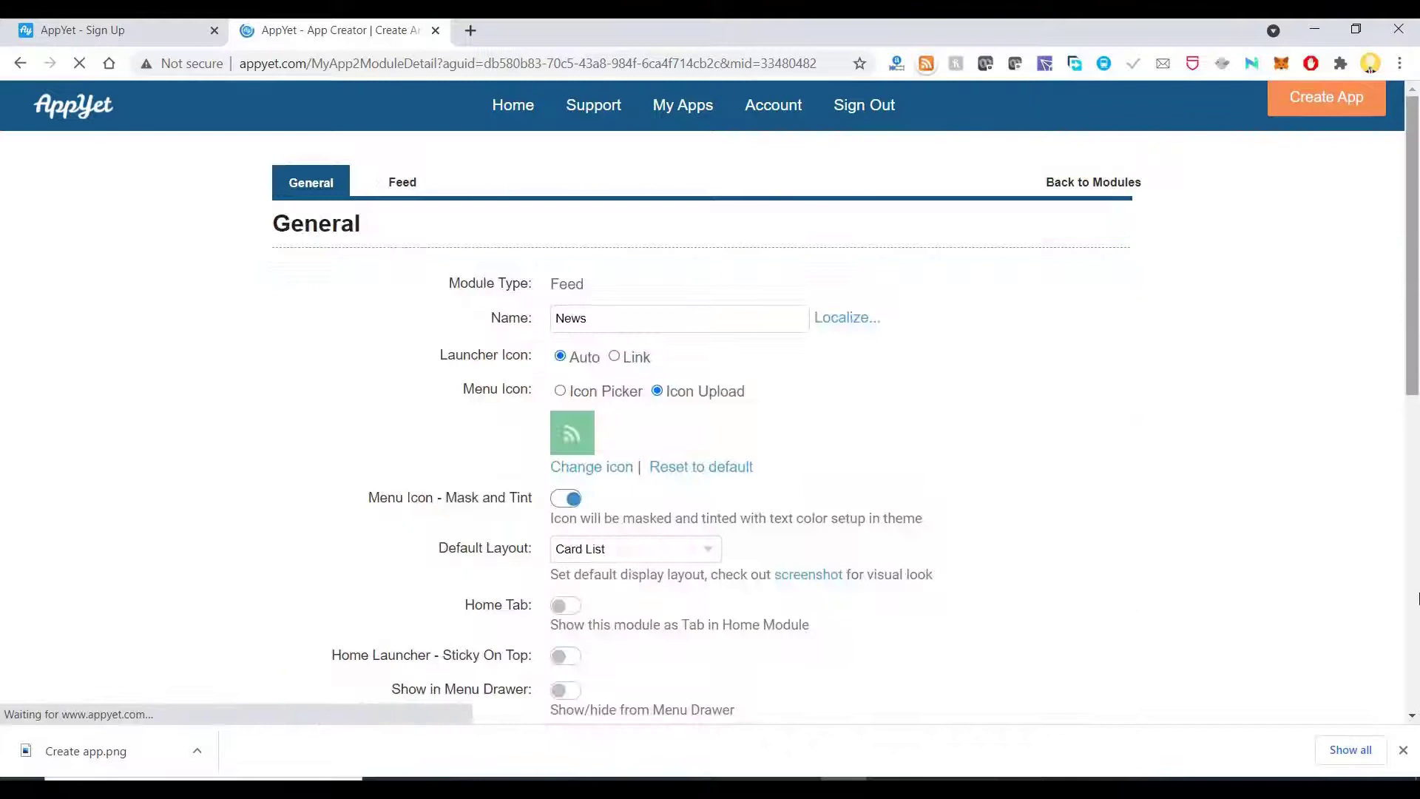
scroll(703, 399, "down", 10)
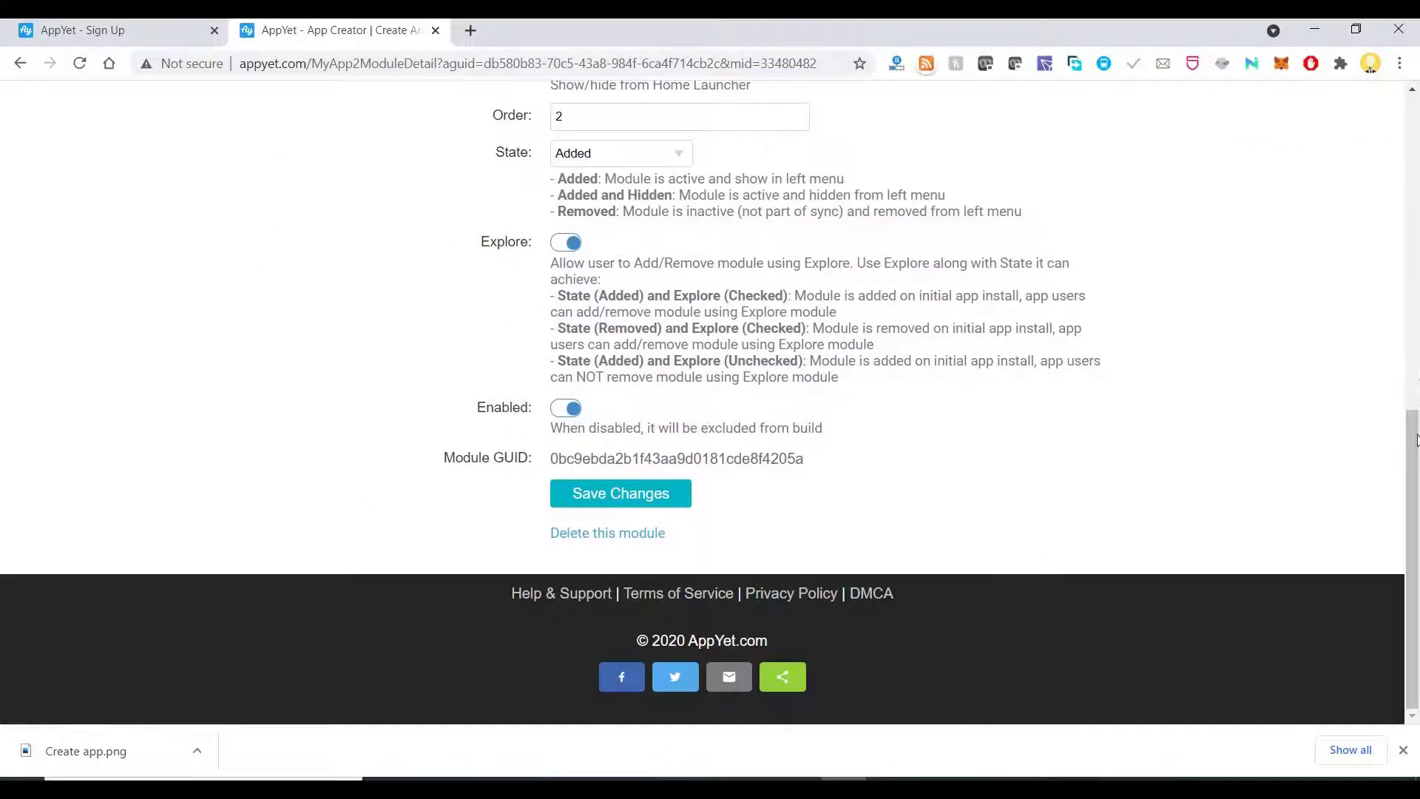
scroll(1050, 222, "up", 10)
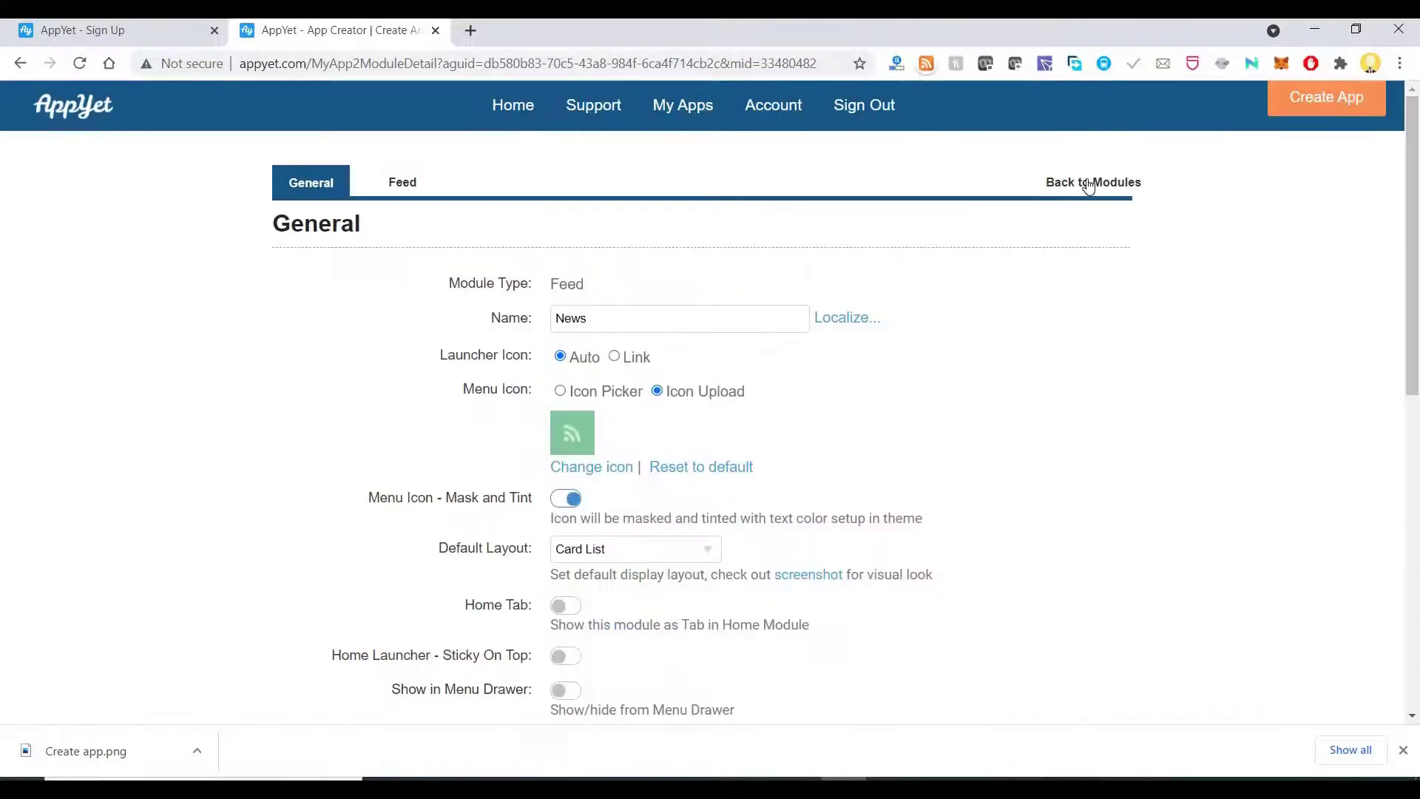
left_click(1087, 184)
left_click_drag(1414, 303, 1414, 614)
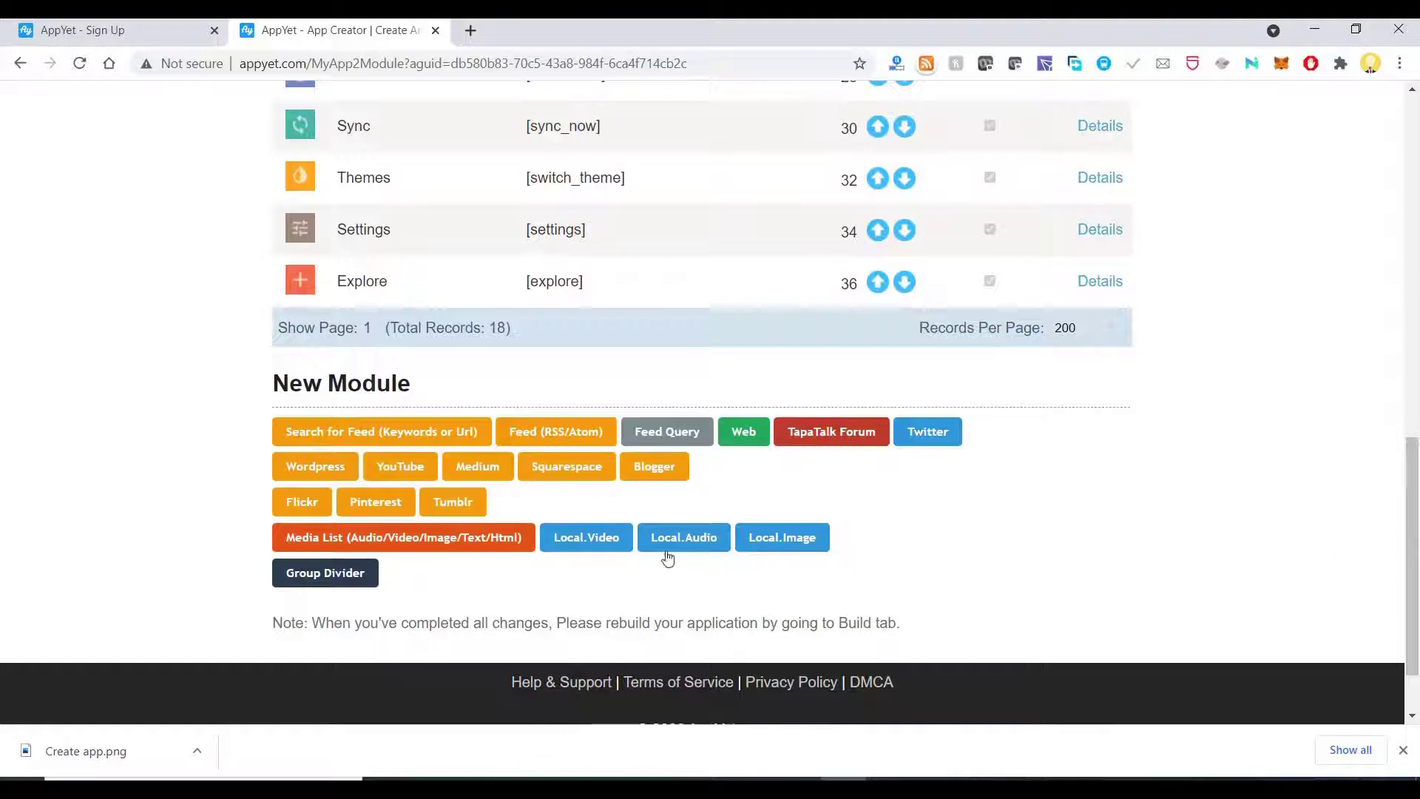
left_click_drag(1414, 551, 1417, 190)
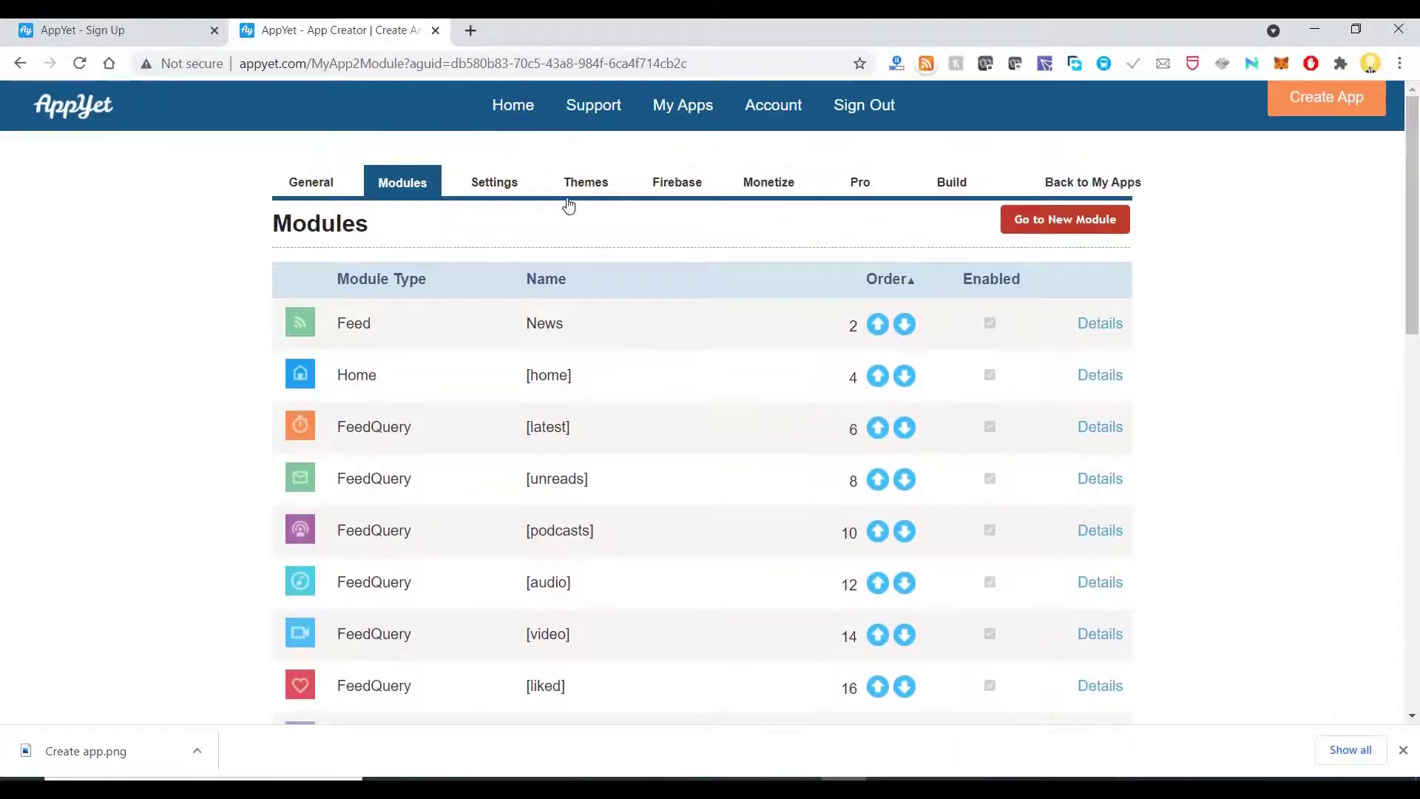
Review the app's Settings page from navigation mode through to the supported languages.
left_click(569, 204)
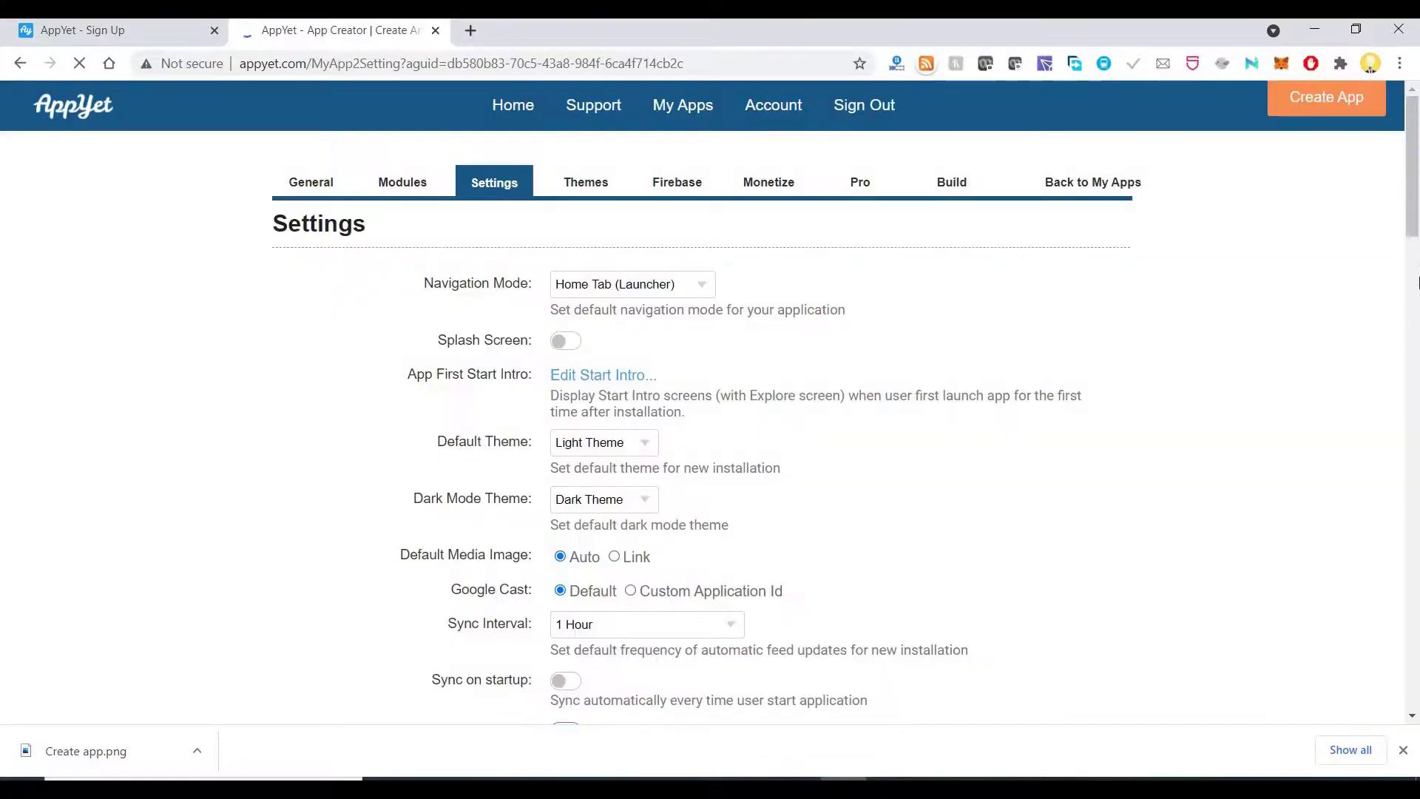
left_click(1417, 478)
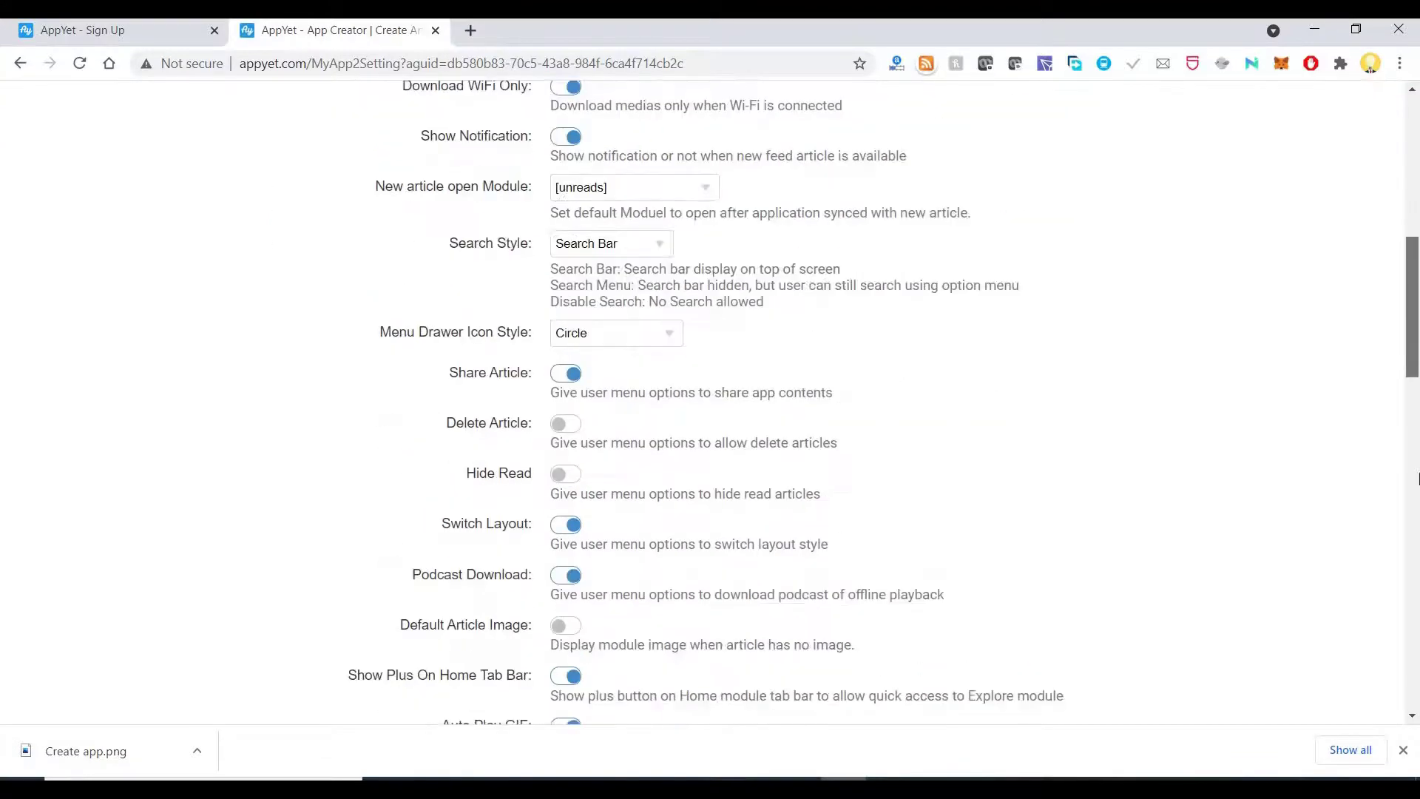
left_click_drag(1418, 498, 1401, 128)
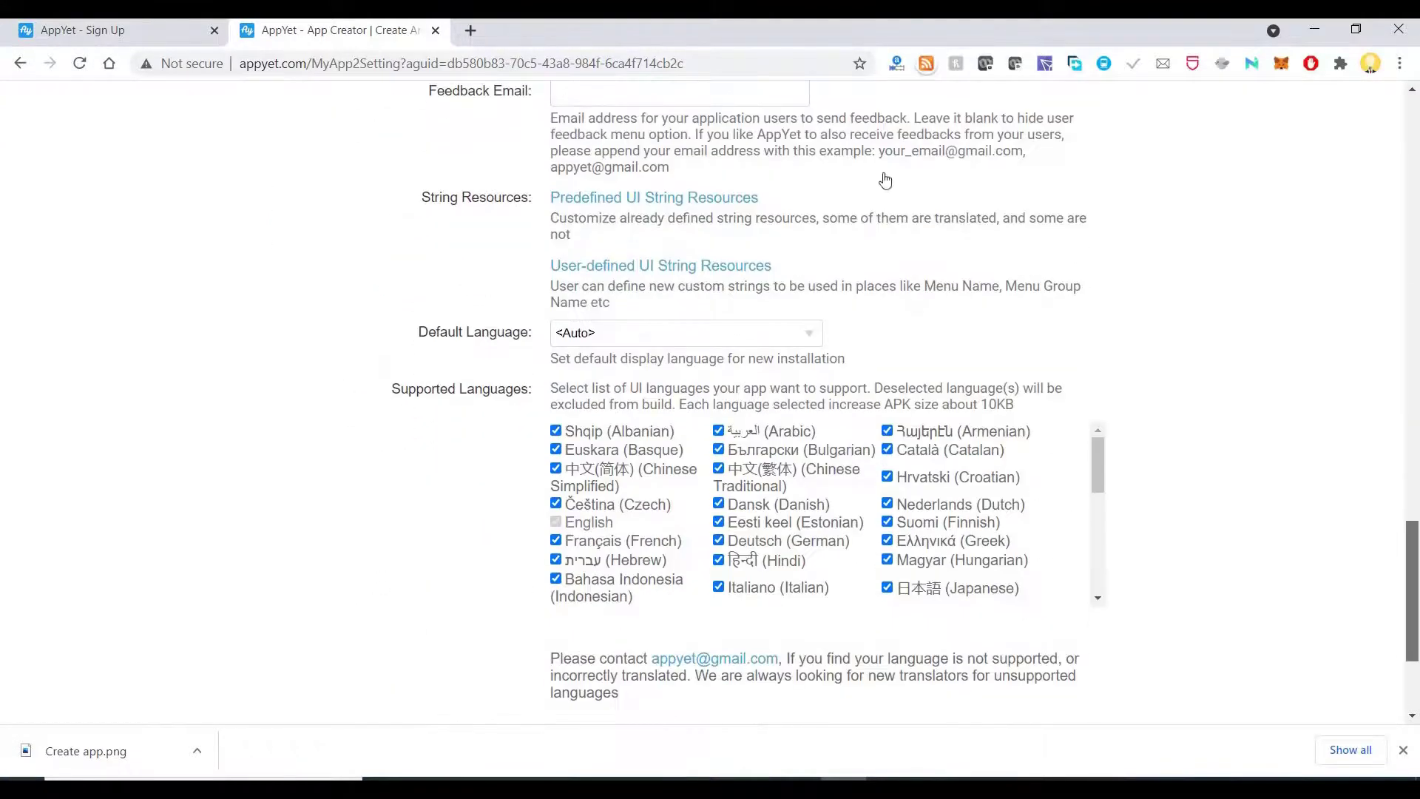
Check the app's available themes and its Firebase integration options.
left_click(581, 189)
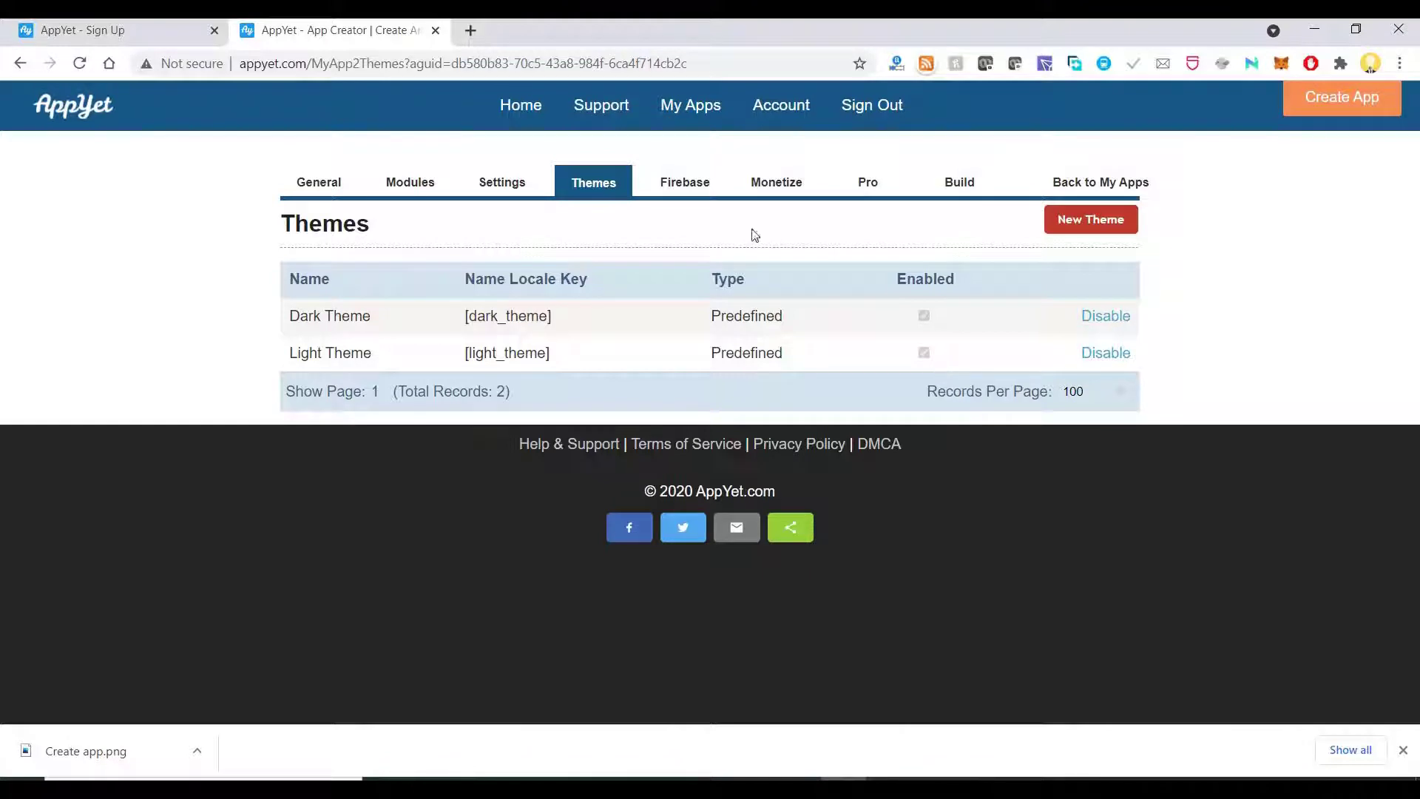
left_click(701, 191)
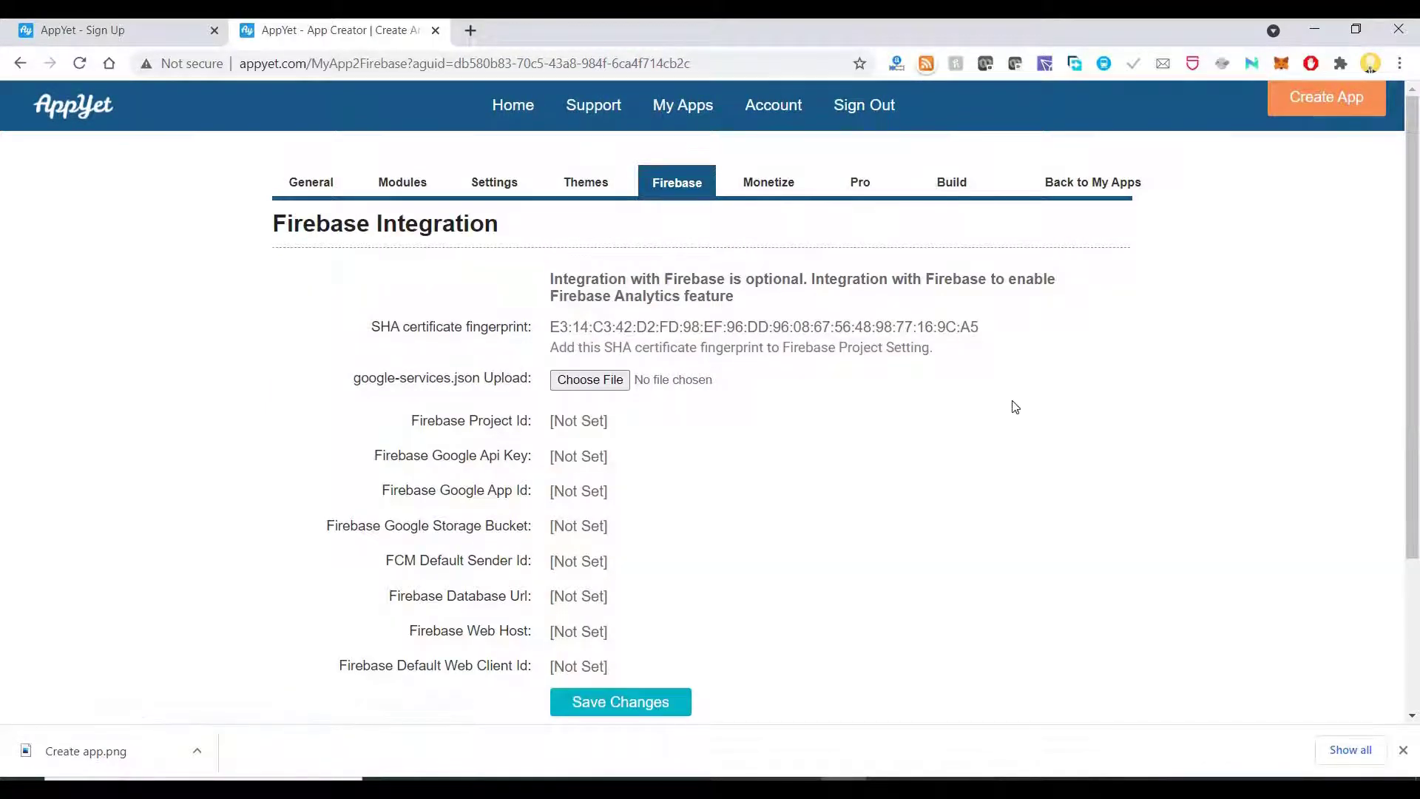
scroll(1013, 406, "down", 1)
scroll(915, 317, "up", 1)
Set the app's monetization ad type to Google Admob and review the Admob App ID and banner ad unit fields.
left_click(779, 194)
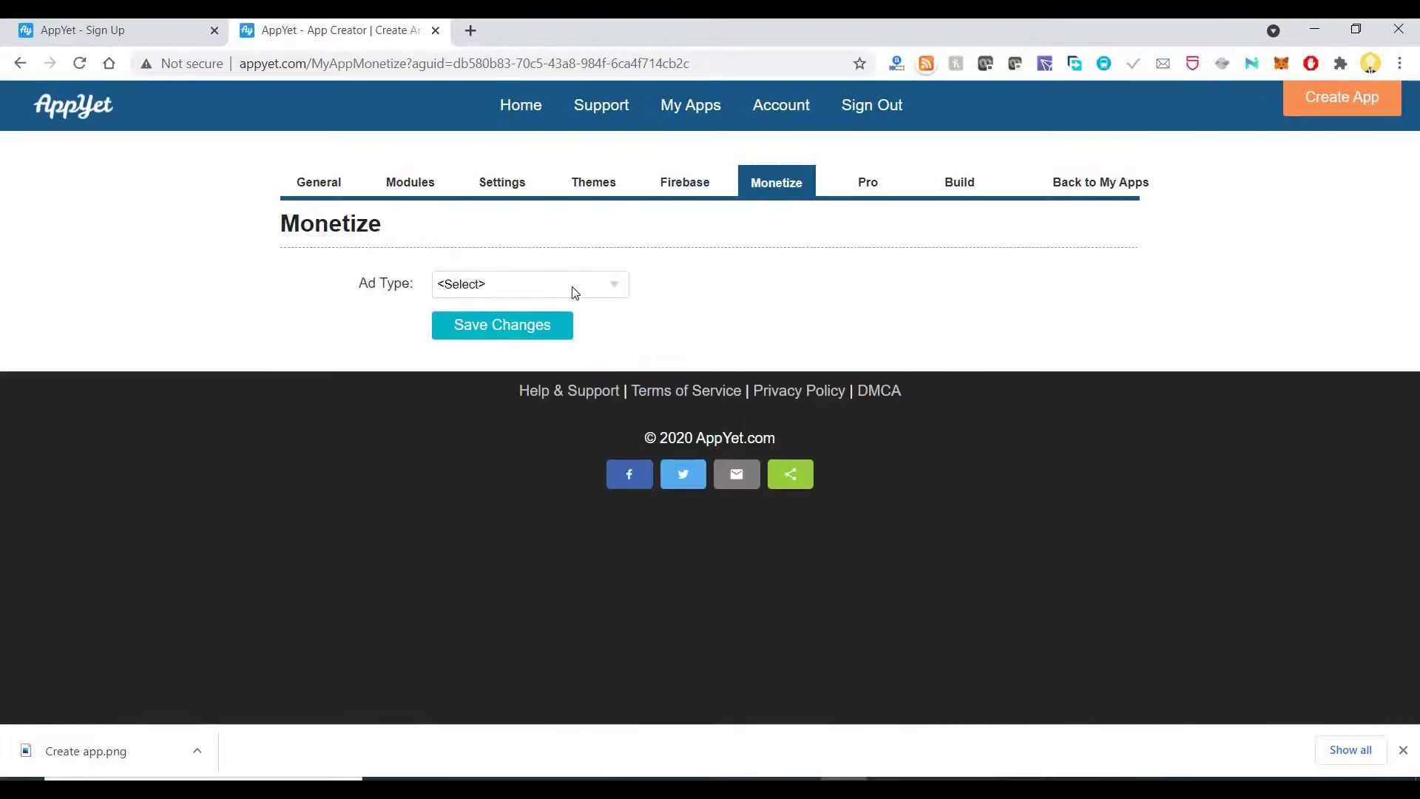
left_click(557, 289)
left_click(536, 324)
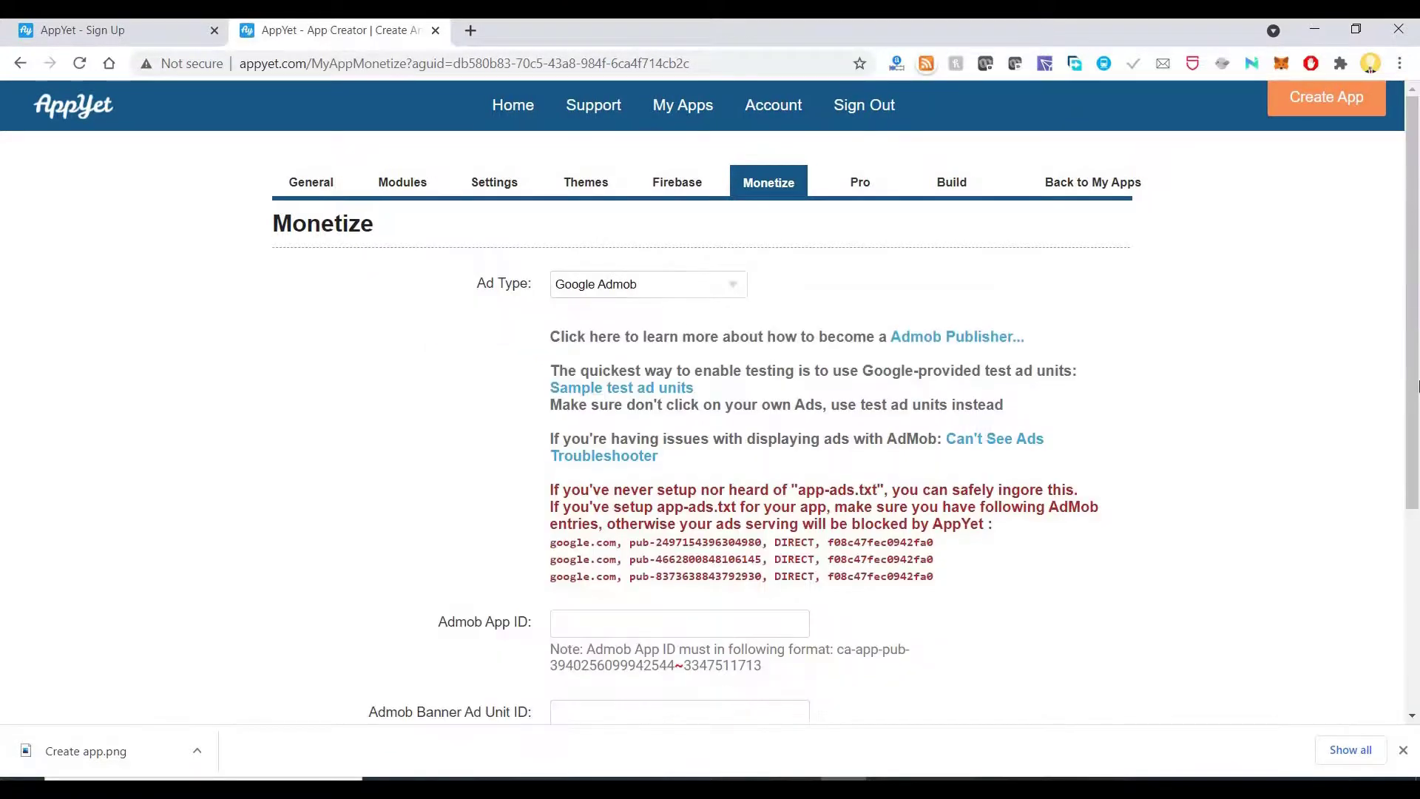
scroll(1417, 387, "down", 2)
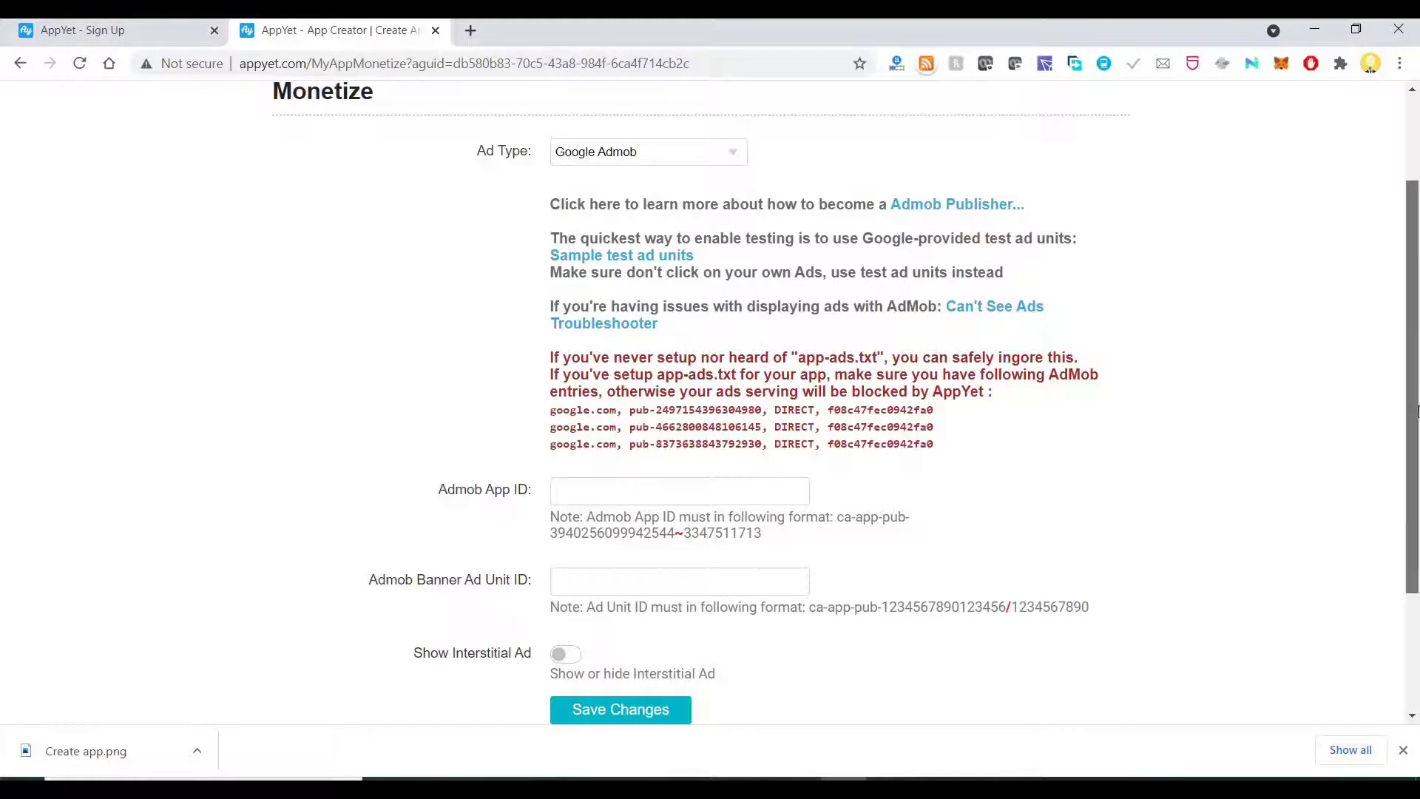
scroll(1417, 409, "down", 1)
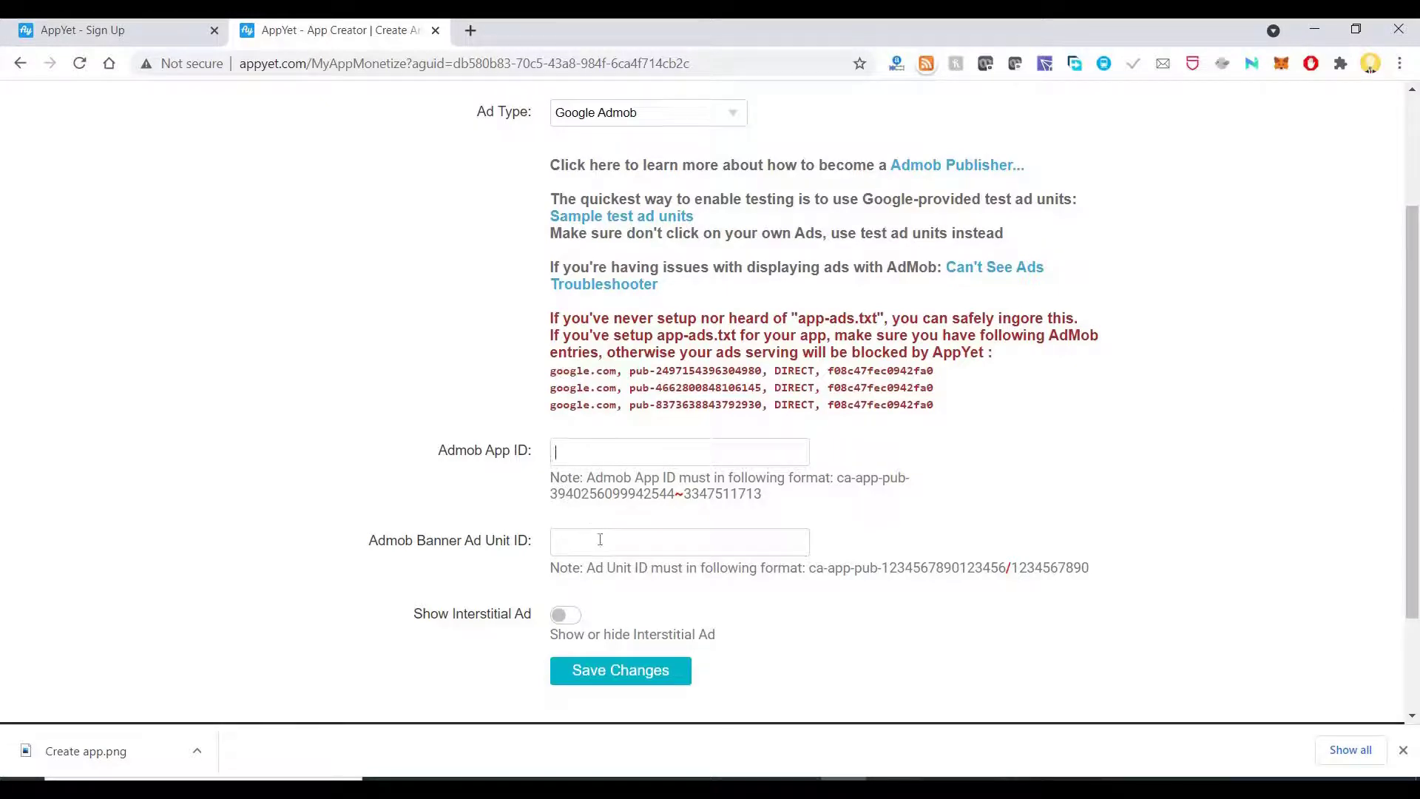
Enable interstitial ads for the app and review the interstitial ad unit and frequency fields.
left_click(568, 617)
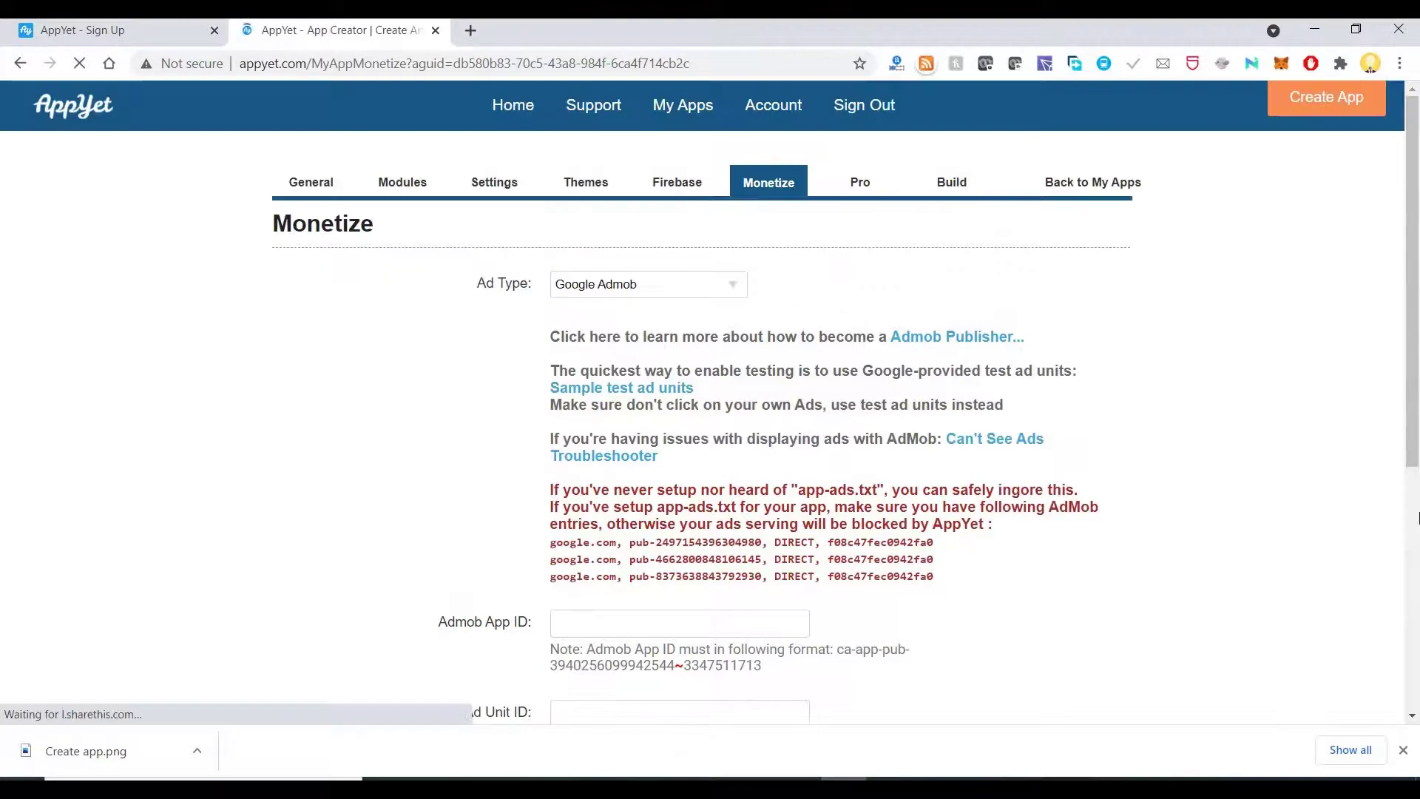
scroll(1417, 533, "down", 6)
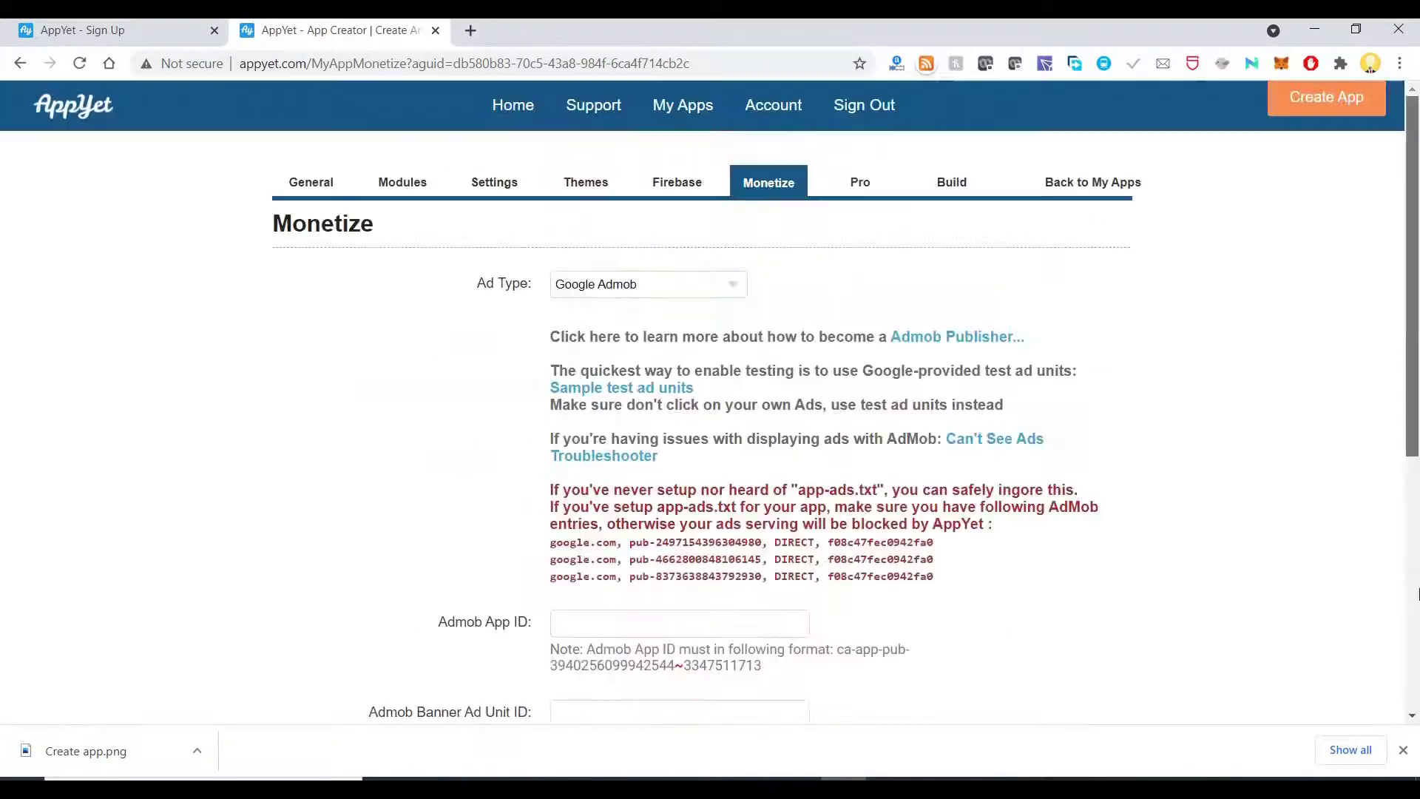
scroll(1417, 527, "down", 5)
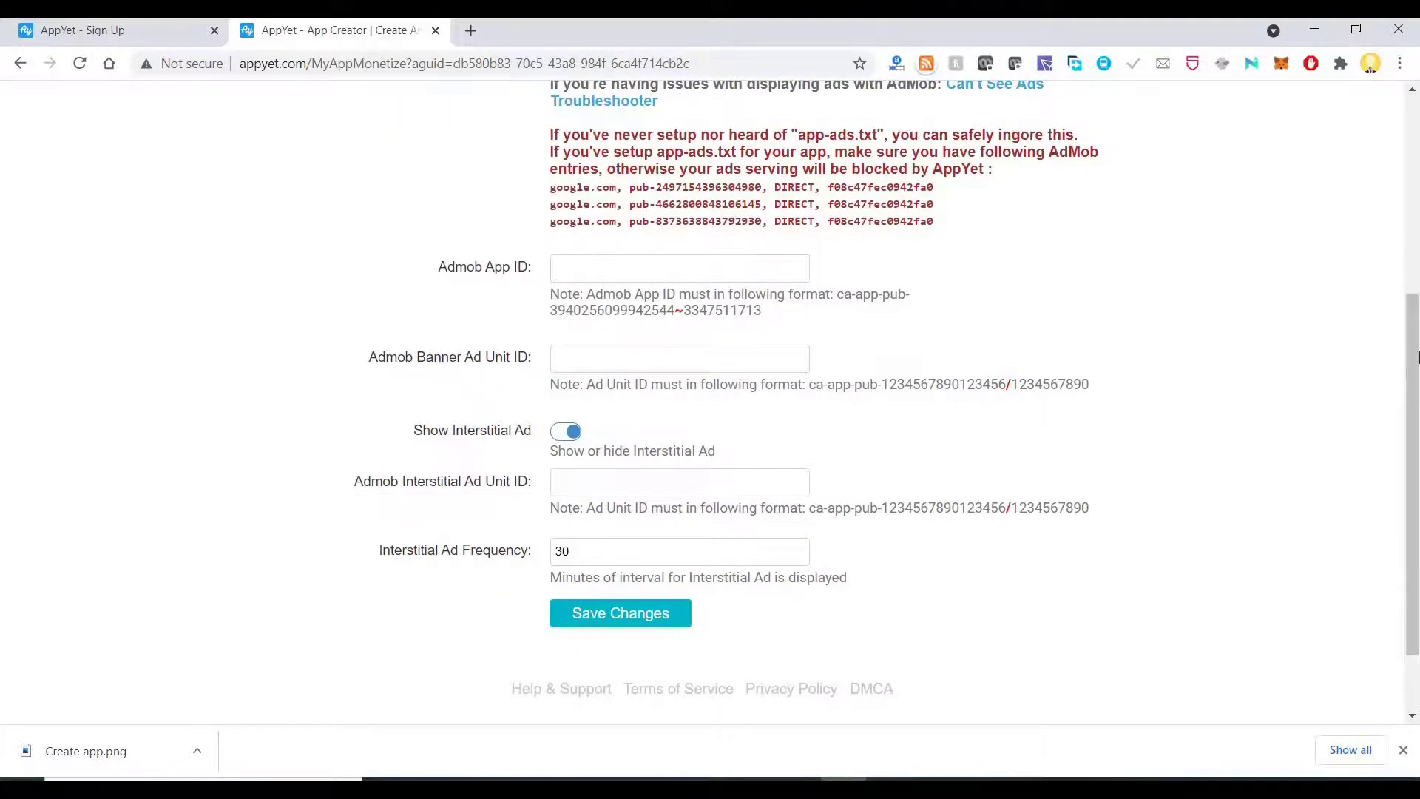
scroll(1206, 281, "up", 4)
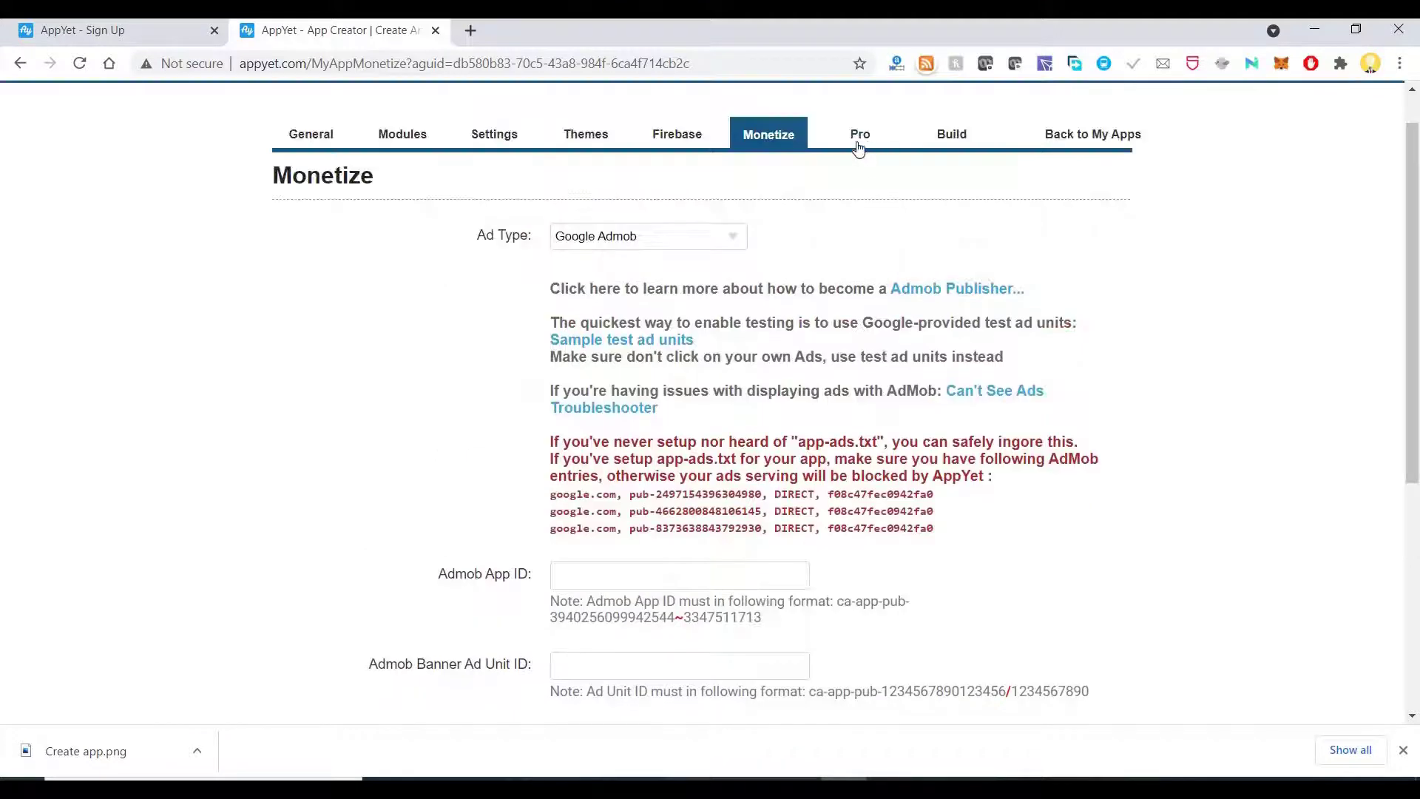
Submit the app to build and review the build status and Google Play submission information.
left_click(952, 145)
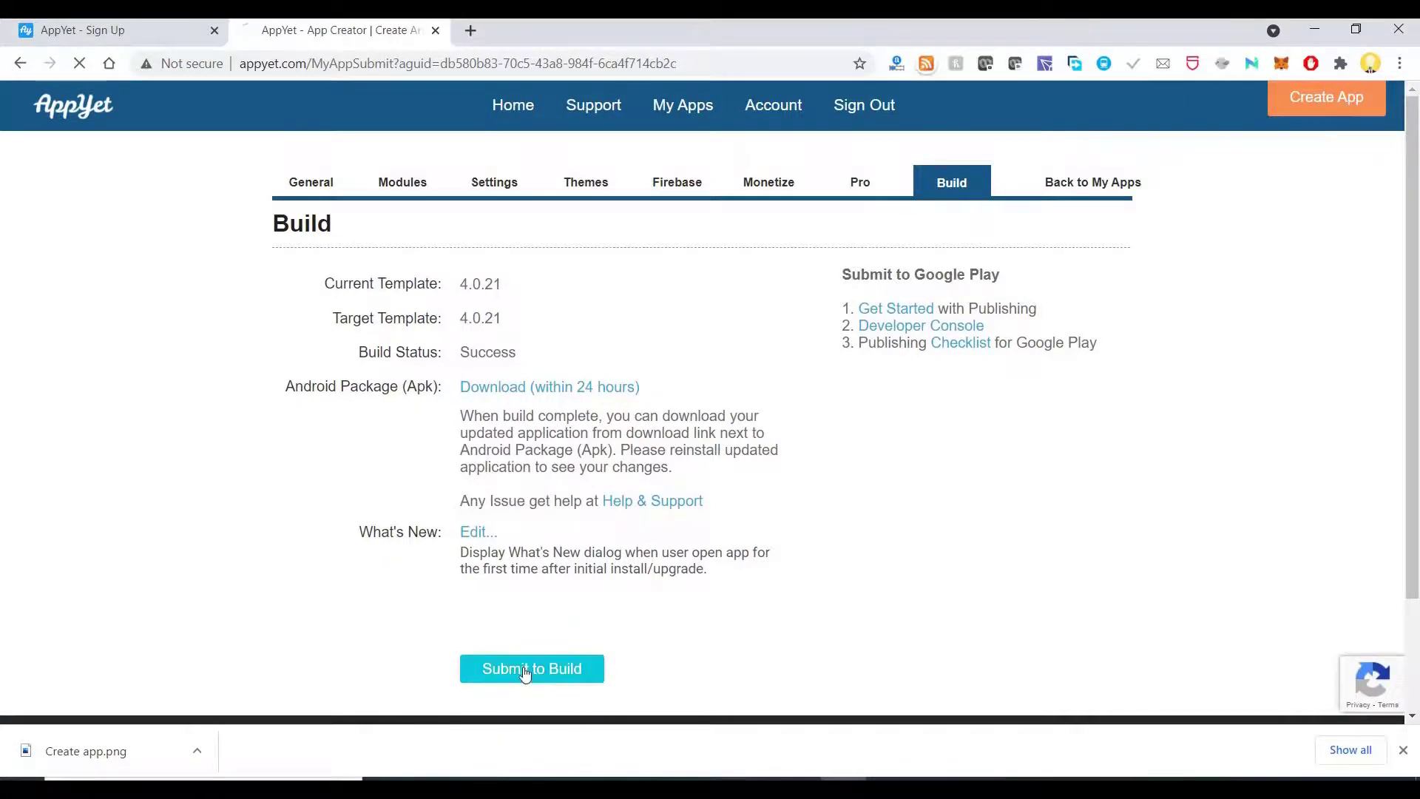
left_click(524, 669)
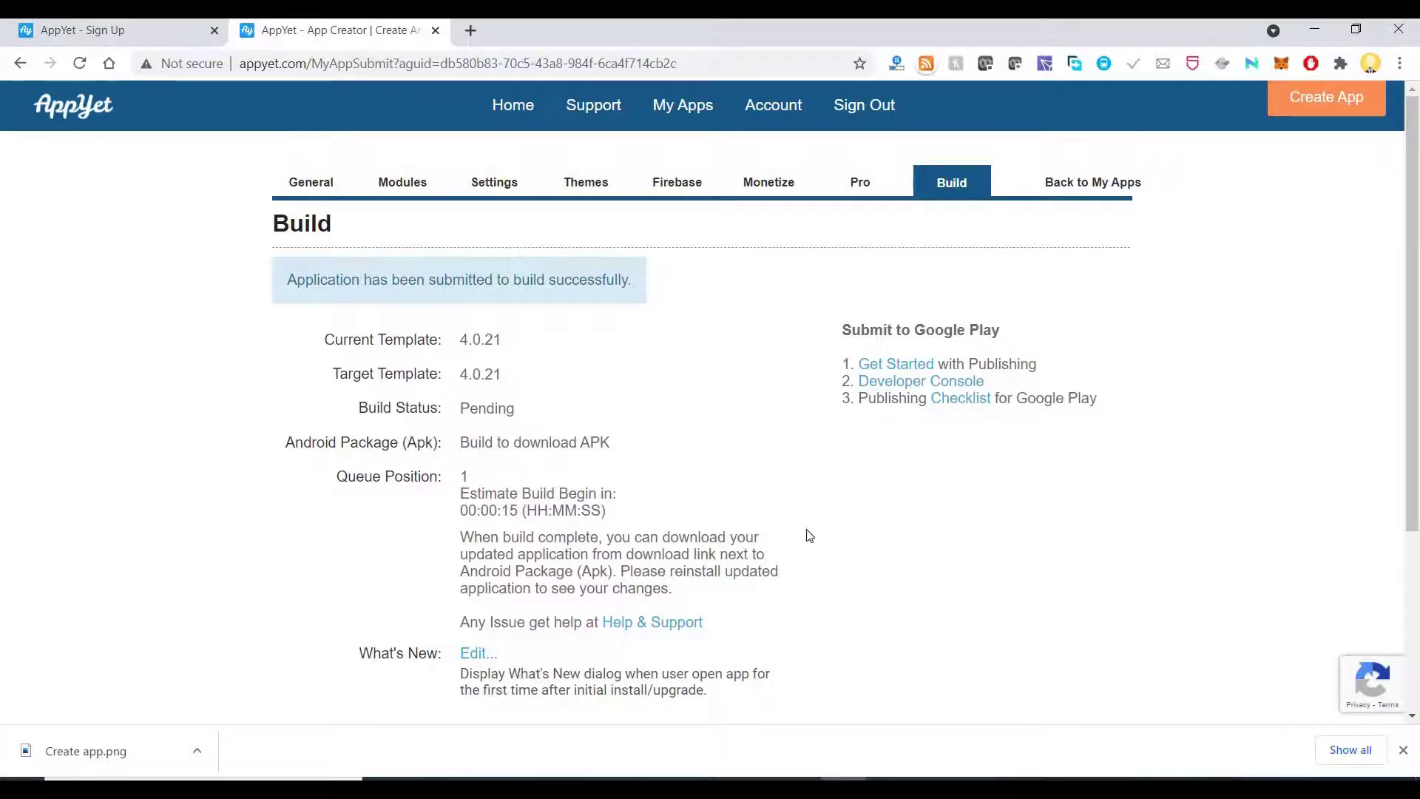
scroll(700, 412, "down", 3)
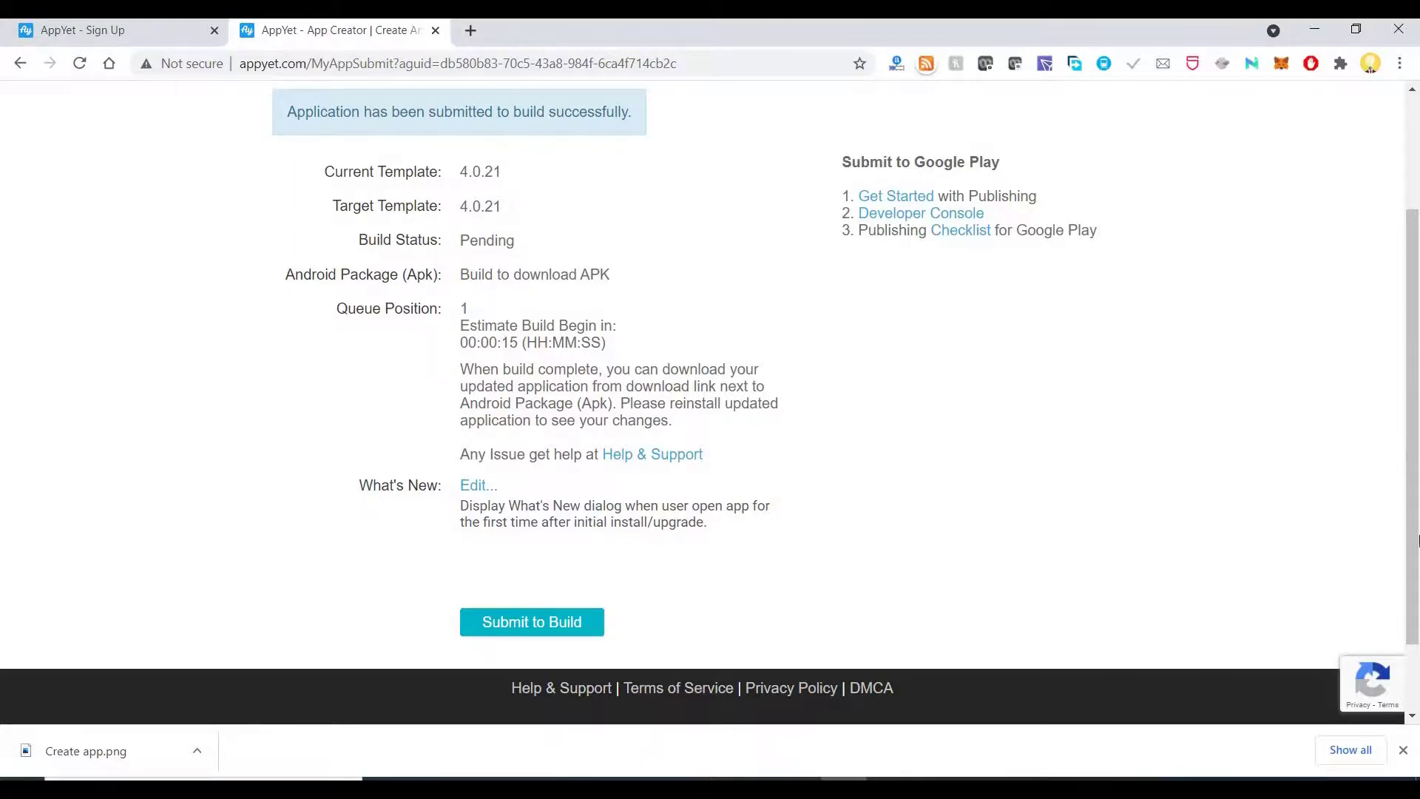
scroll(1414, 499, "down", 2)
scroll(950, 386, "up", 4)
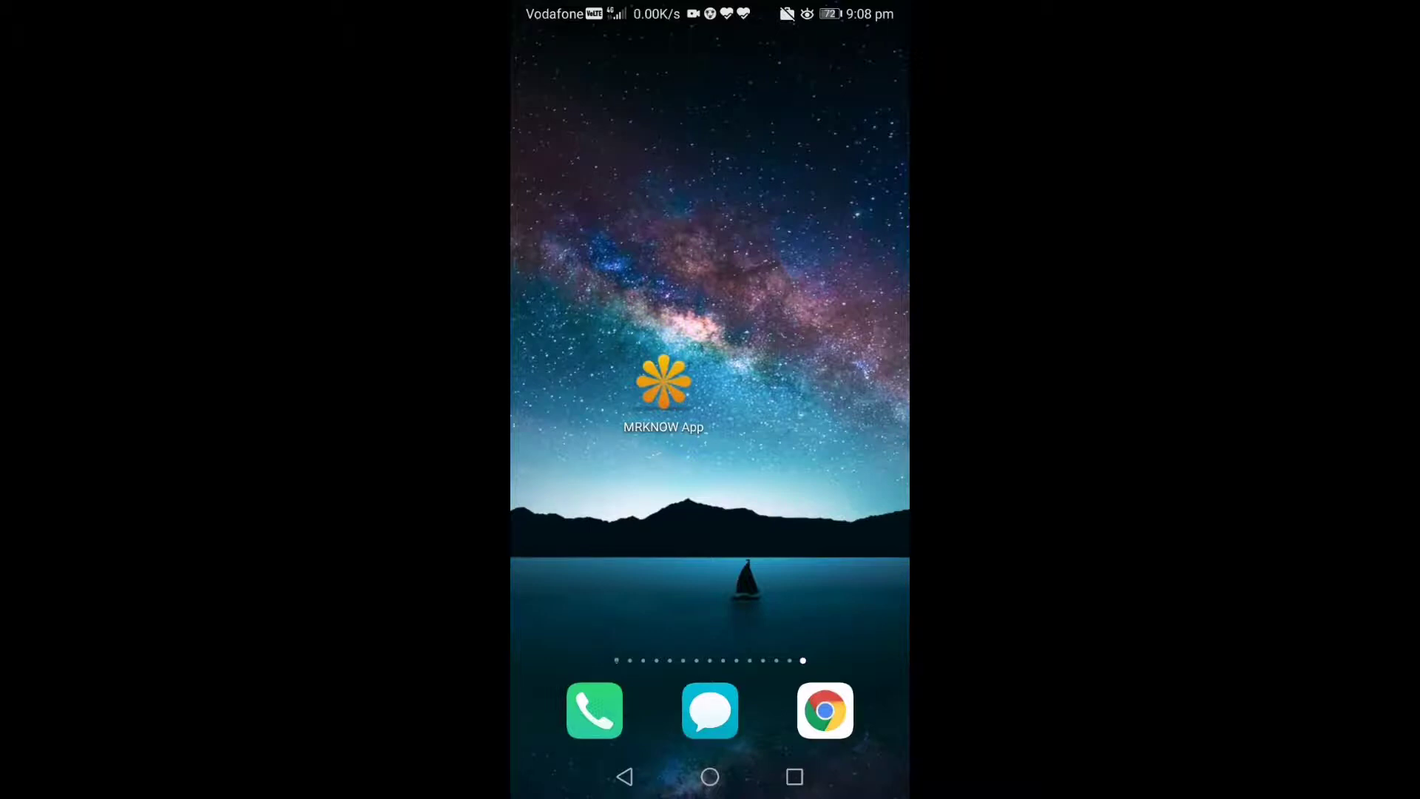
Launch MRKNOW App on the phone and look through its Home page and Latest news feed.
left_click(663, 382)
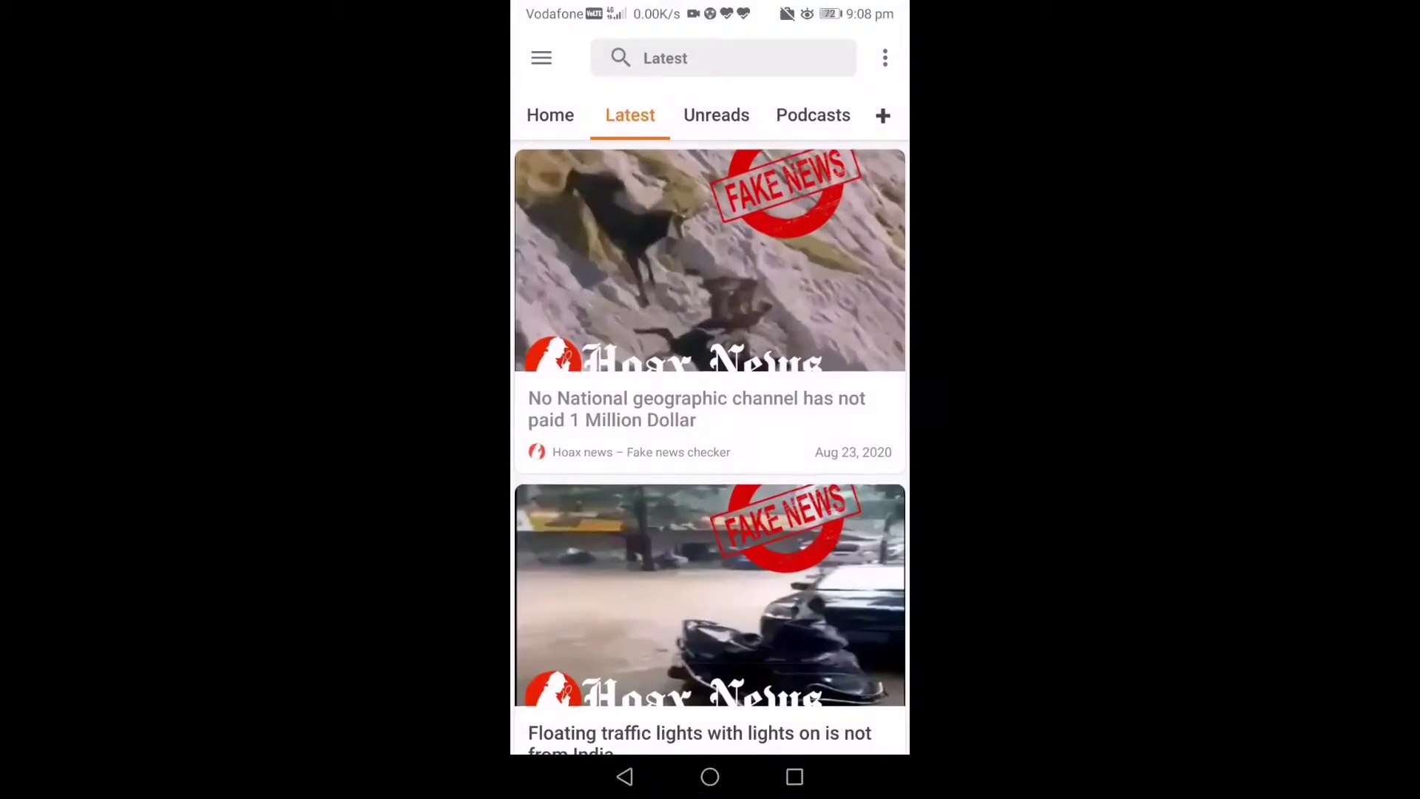
left_click(551, 114)
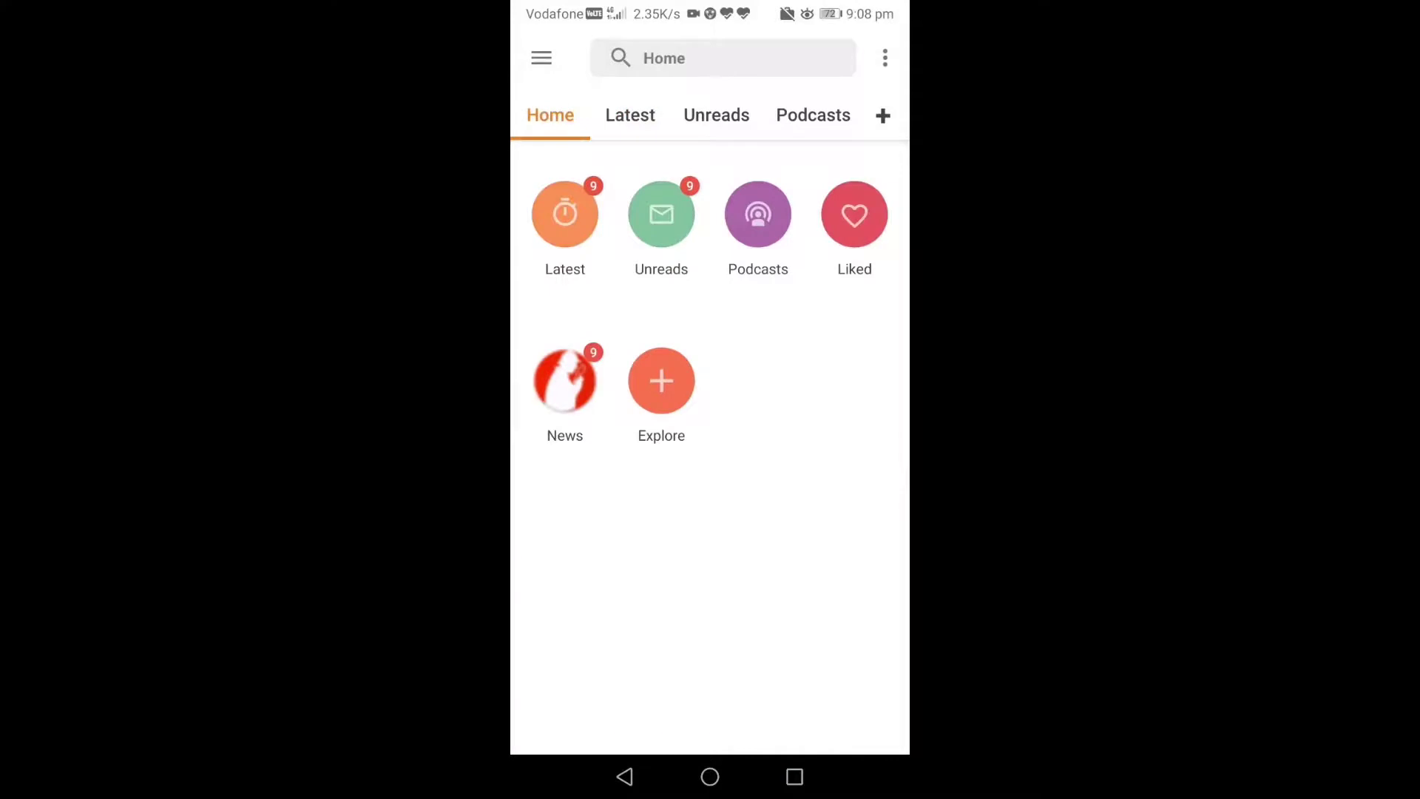
left_click(630, 115)
scroll(710, 414, "down", 5)
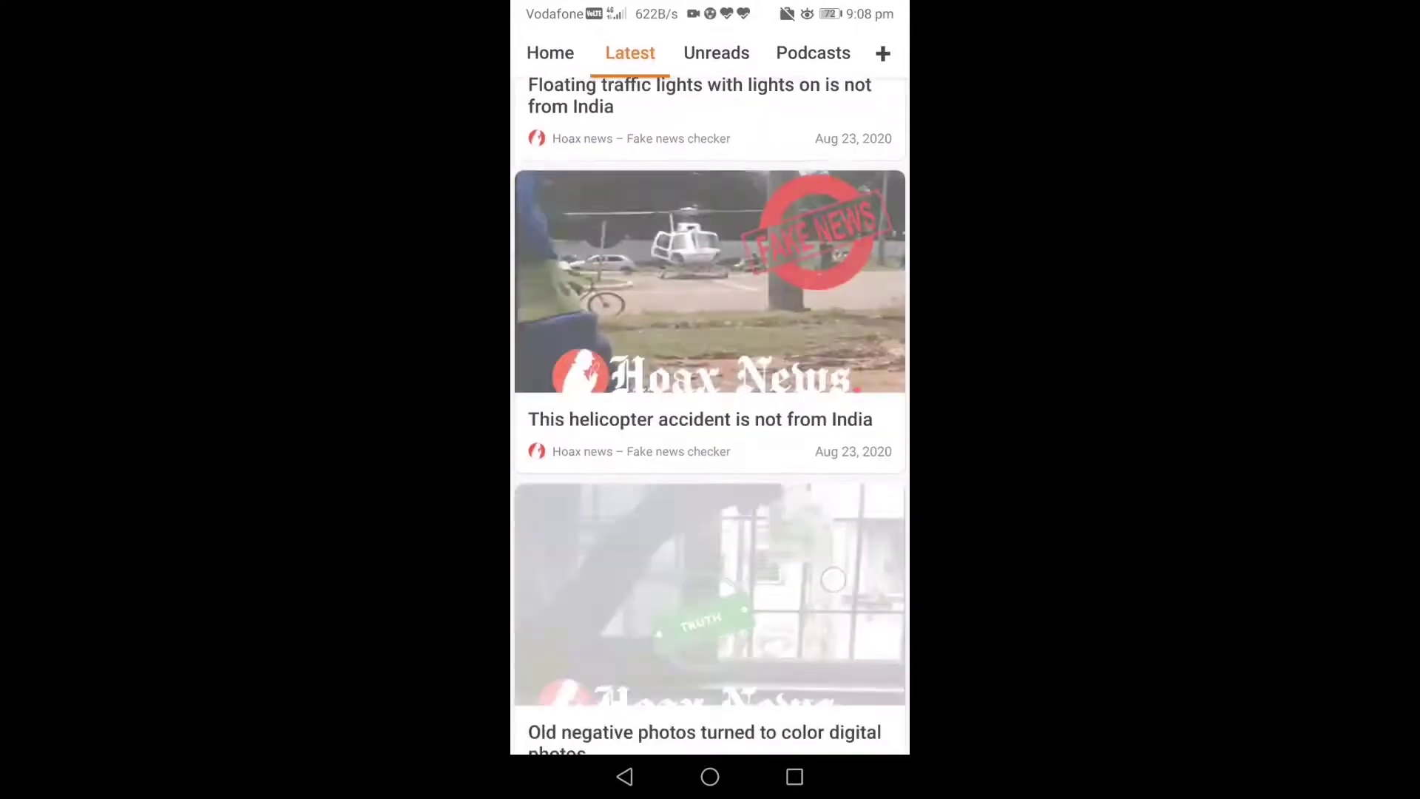
scroll(710, 414, "up", 5)
Switch the Latest feed's layout to a compact list with small thumbnails beside the headlines.
left_click(885, 58)
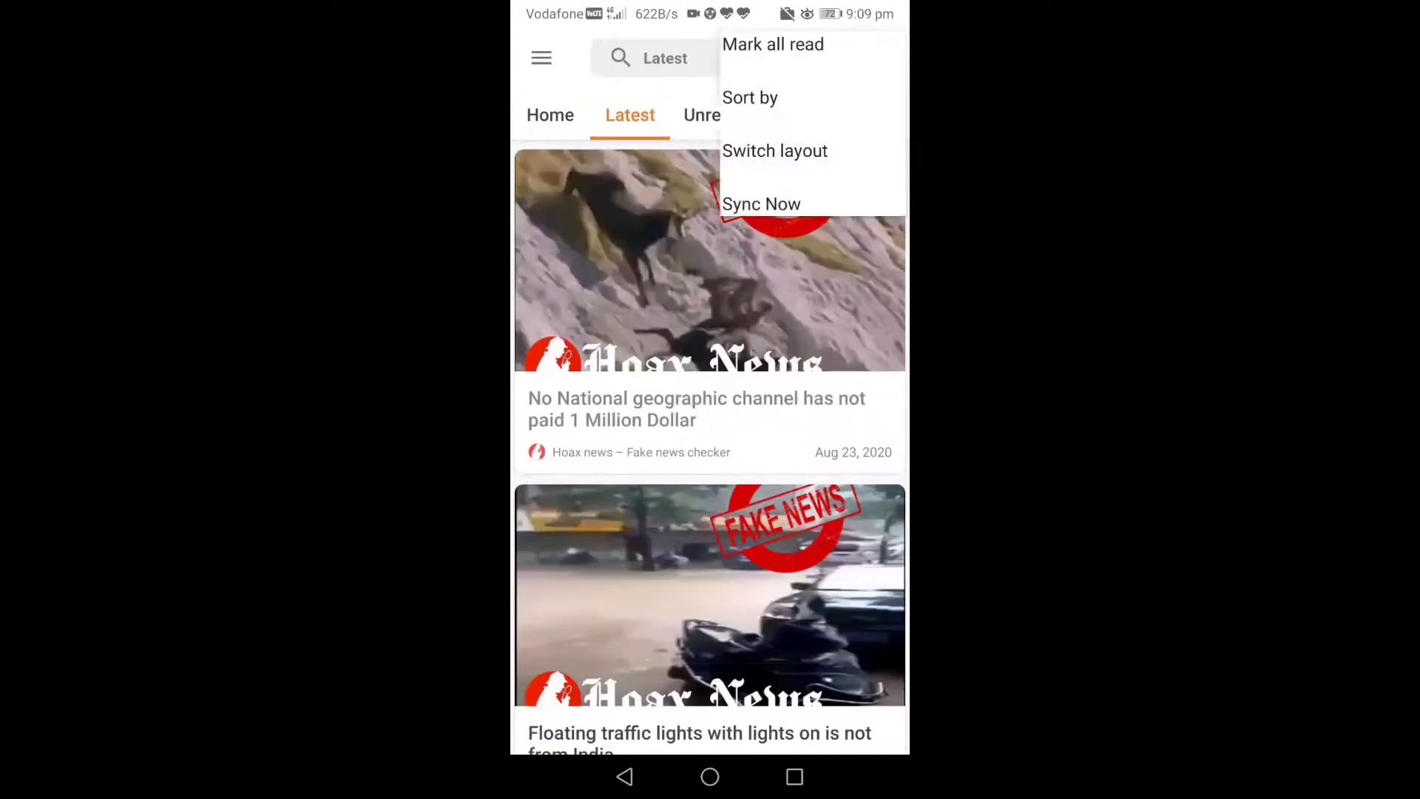
left_click(758, 170)
left_click(658, 590)
left_click(709, 590)
left_click(554, 590)
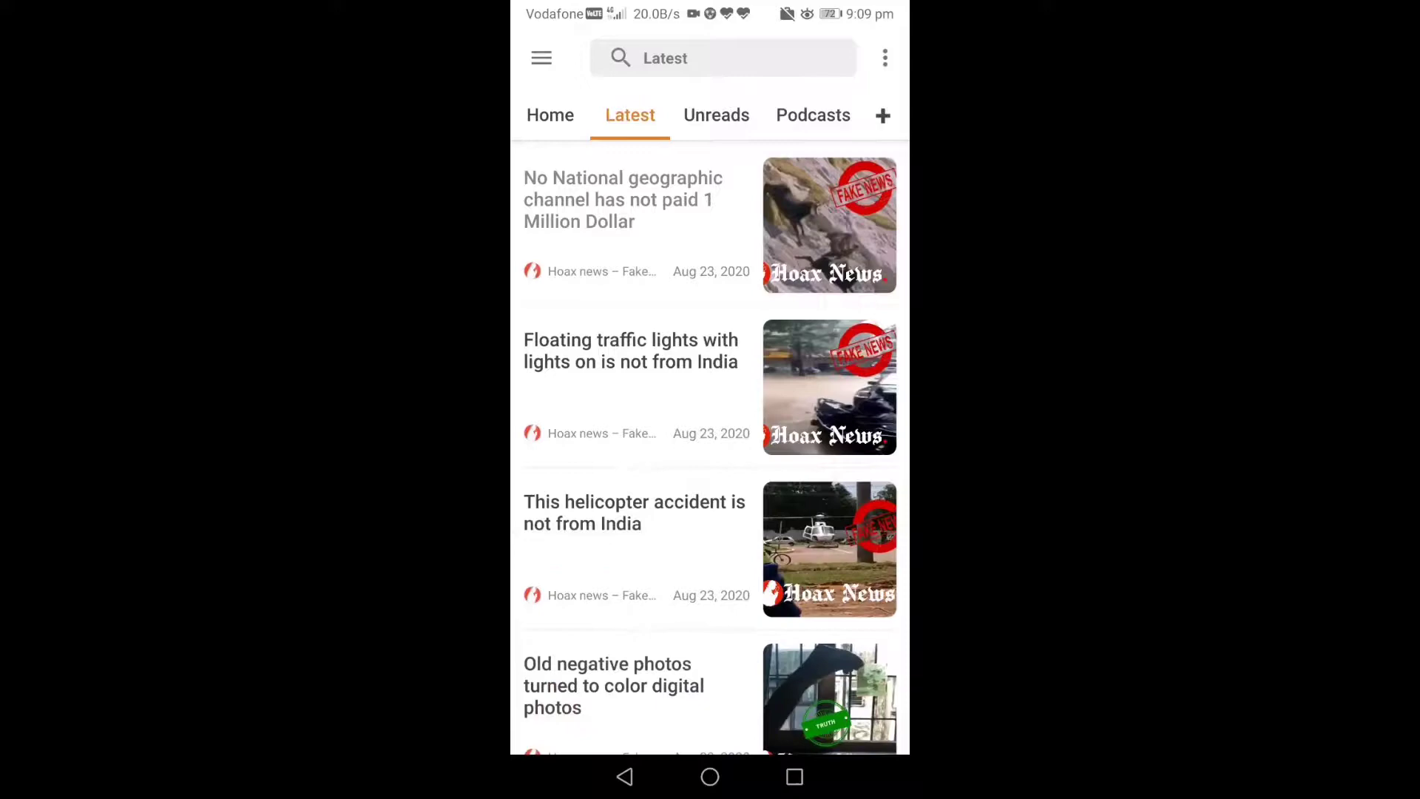
Read the article "No National geographic channel has not paid 1 Million Dollar" to its end and return to the Latest feed.
left_click(623, 199)
scroll(717, 408, "down", 10)
scroll(718, 408, "down", 3)
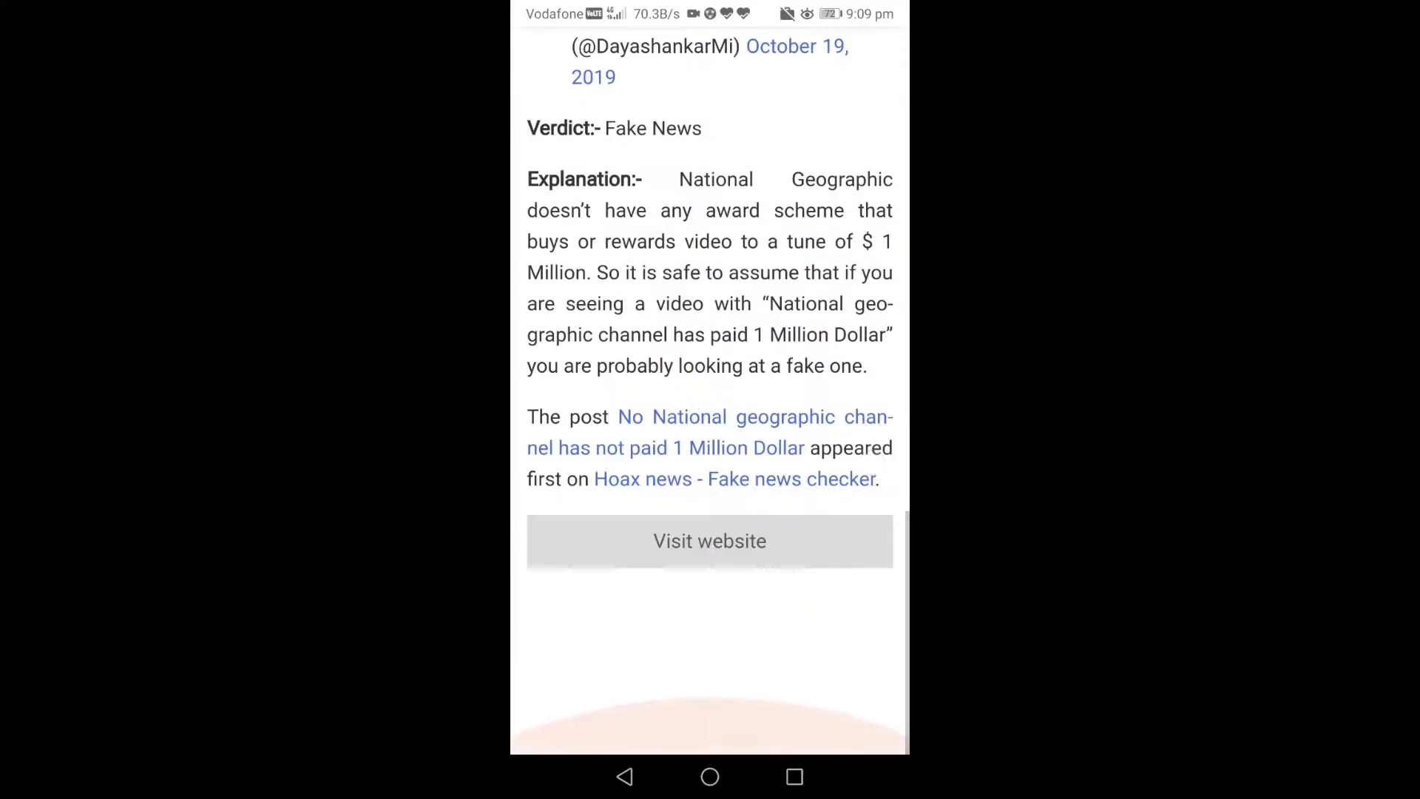
scroll(710, 370, "up", 15)
left_click(539, 58)
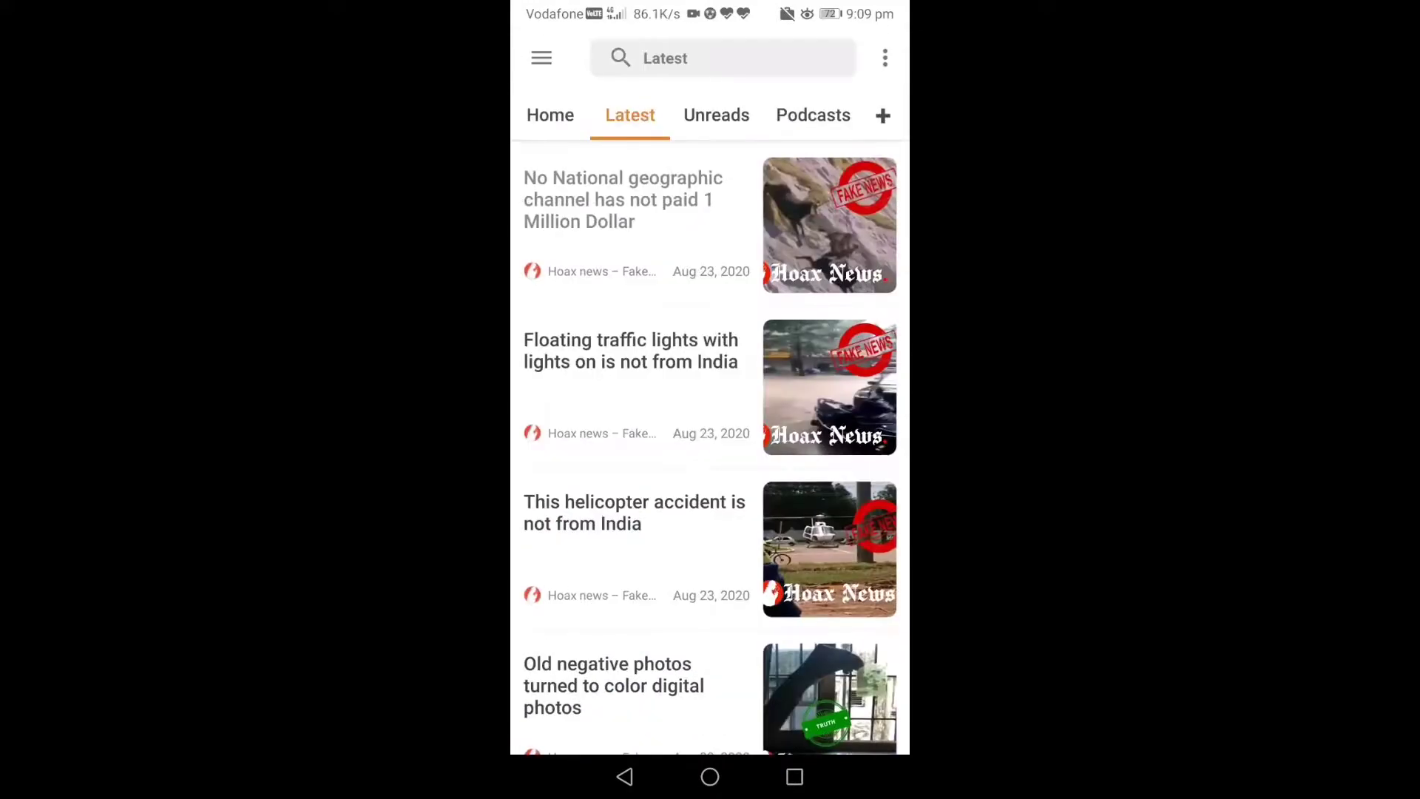
Look through the app's sections on either side of the Latest feed.
left_click_drag(592, 407, 829, 407)
left_click_drag(814, 592, 851, 581)
left_click_drag(681, 588, 651, 591)
Like the article "Floating traffic lights with lights on is not from India" and return to the feed.
left_click(628, 344)
left_click(838, 58)
left_click(542, 57)
Check the app's other sections again, including Home, and return to the Latest feed.
left_click_drag(828, 596, 666, 595)
mouse_move(829, 592)
left_mouse_down()
mouse_move(665, 592)
mouse_move(828, 592)
left_mouse_up()
left_click_drag(629, 592, 828, 592)
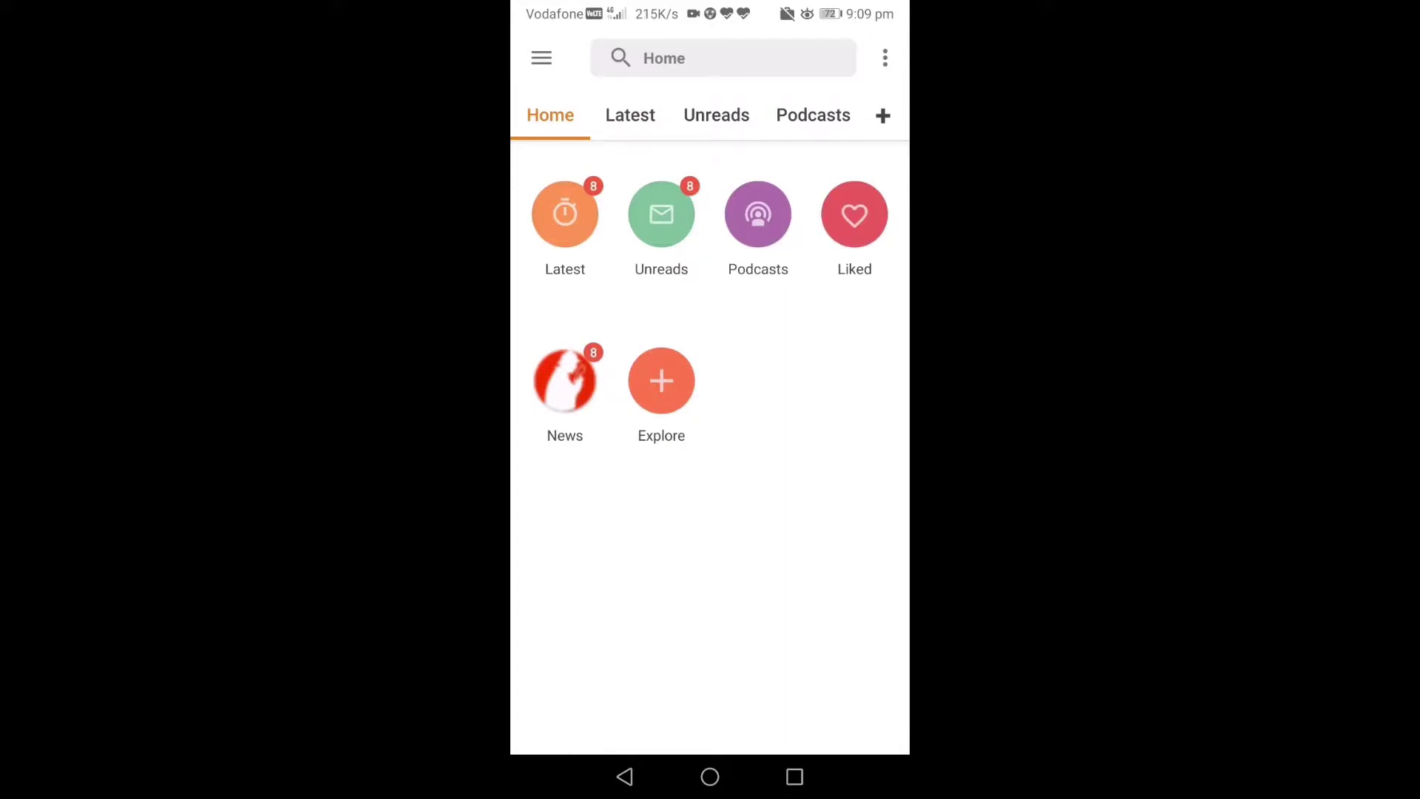
left_click(631, 115)
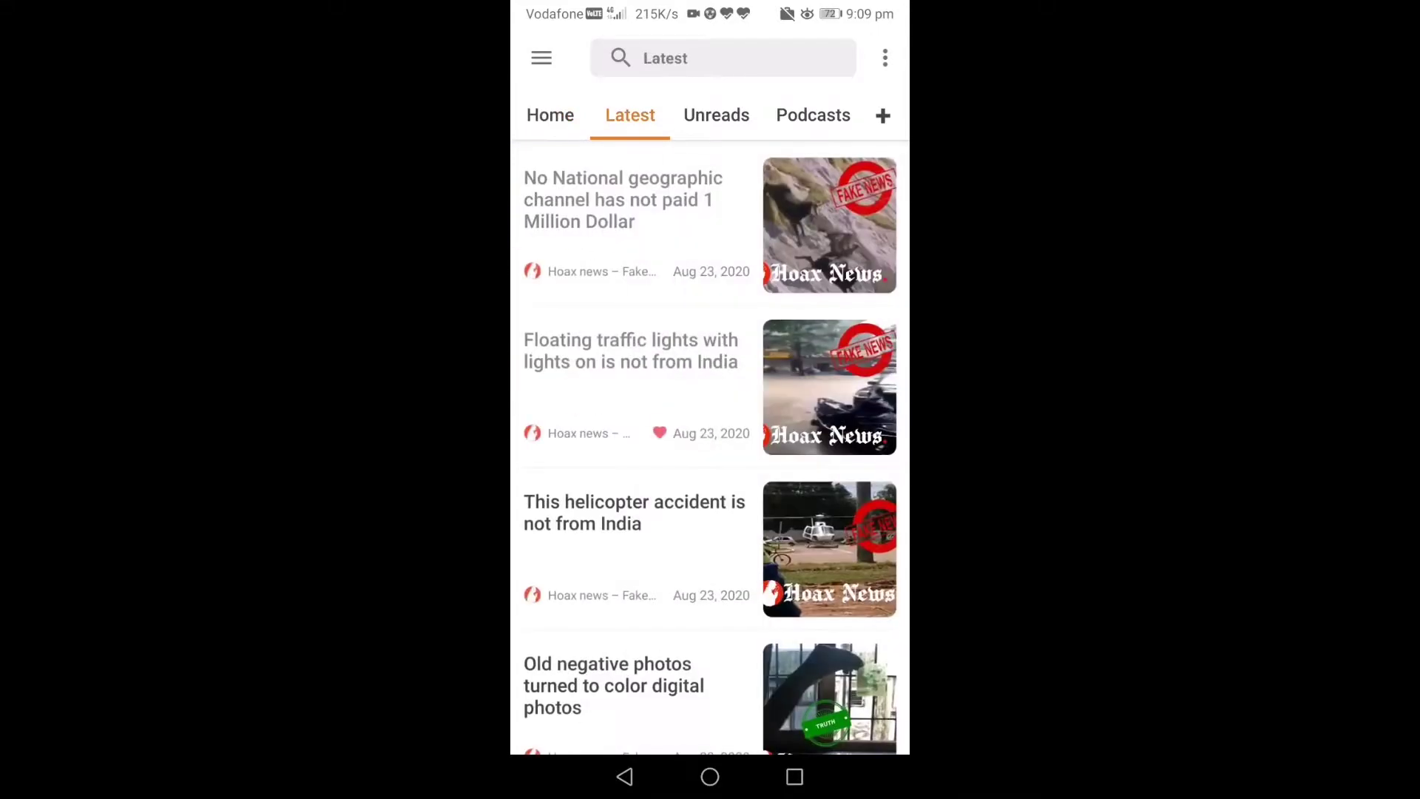